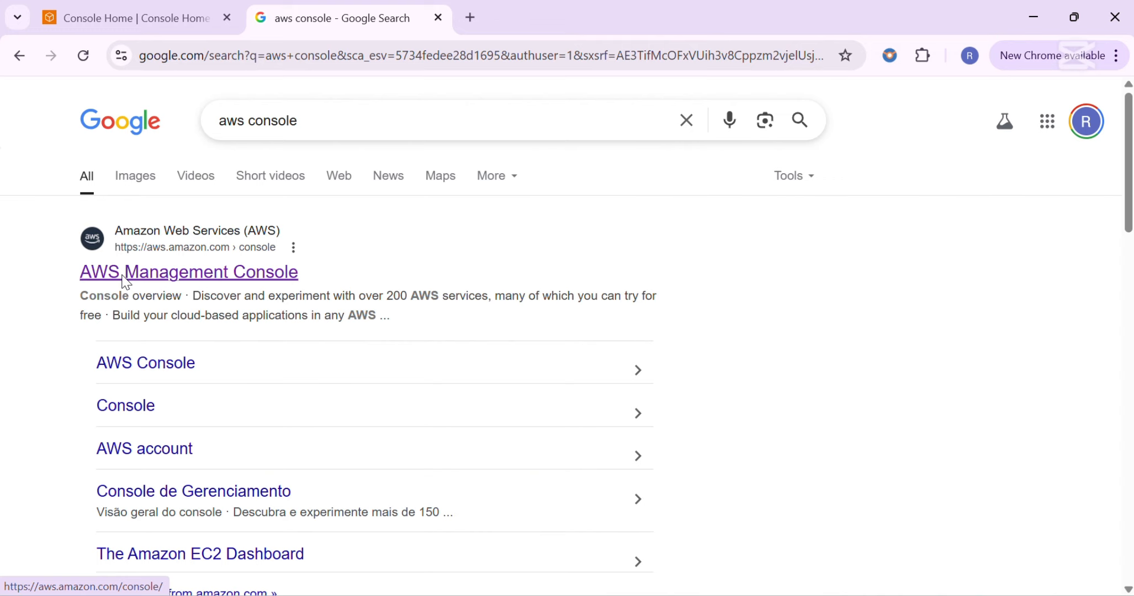
# Step: Close the Google search tab and switch the AWS console's region to Africa (Cape Town), af-south-1
pyautogui.hotkey('ctrl', 'w')
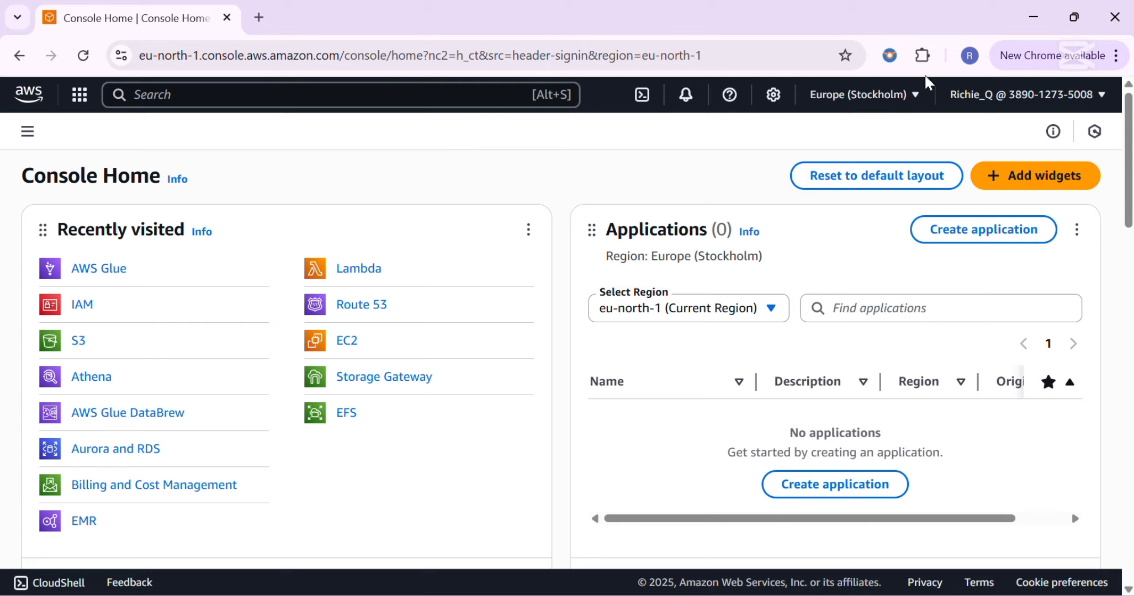
pyautogui.click(913, 98)
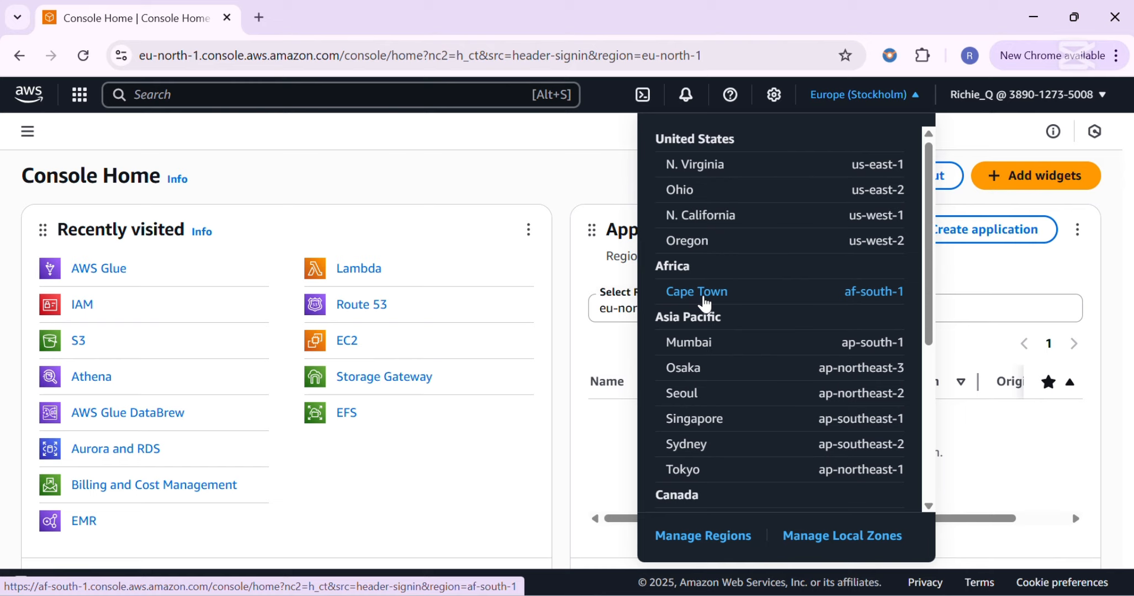
pyautogui.click(704, 301)
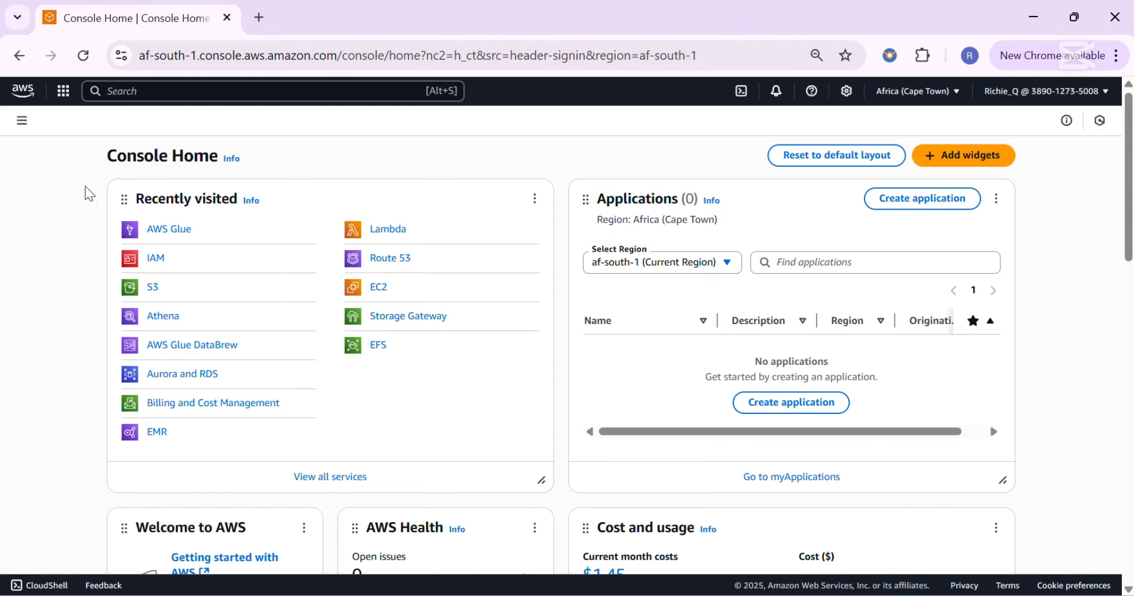
# Step: Create a general purpose S3 bucket named onlinedata-bucket, keeping the default settings
pyautogui.click(152, 290)
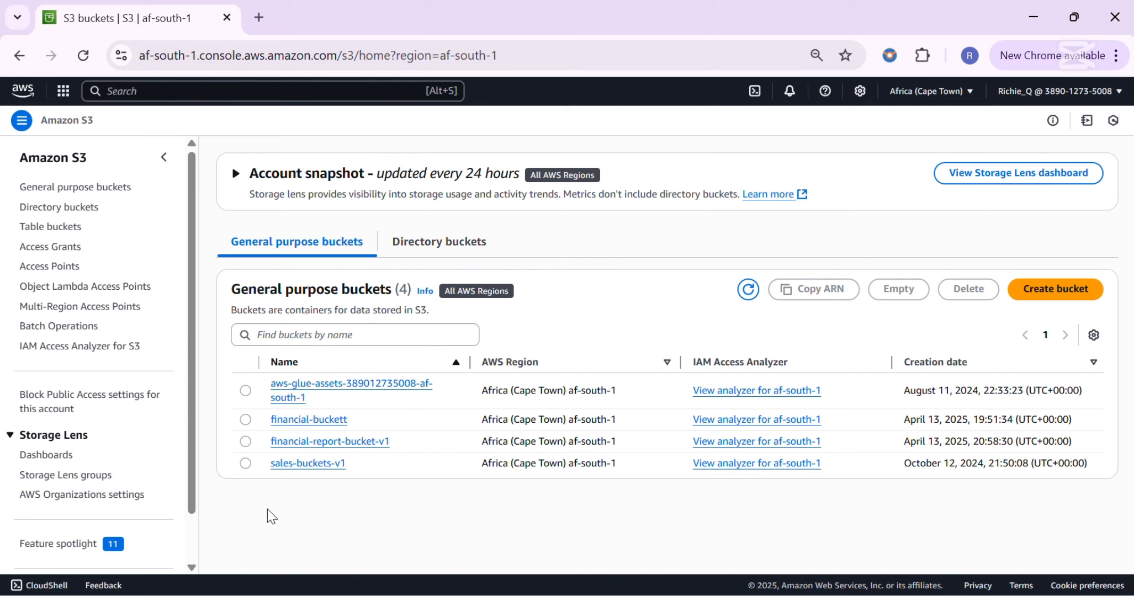
pyautogui.click(1068, 297)
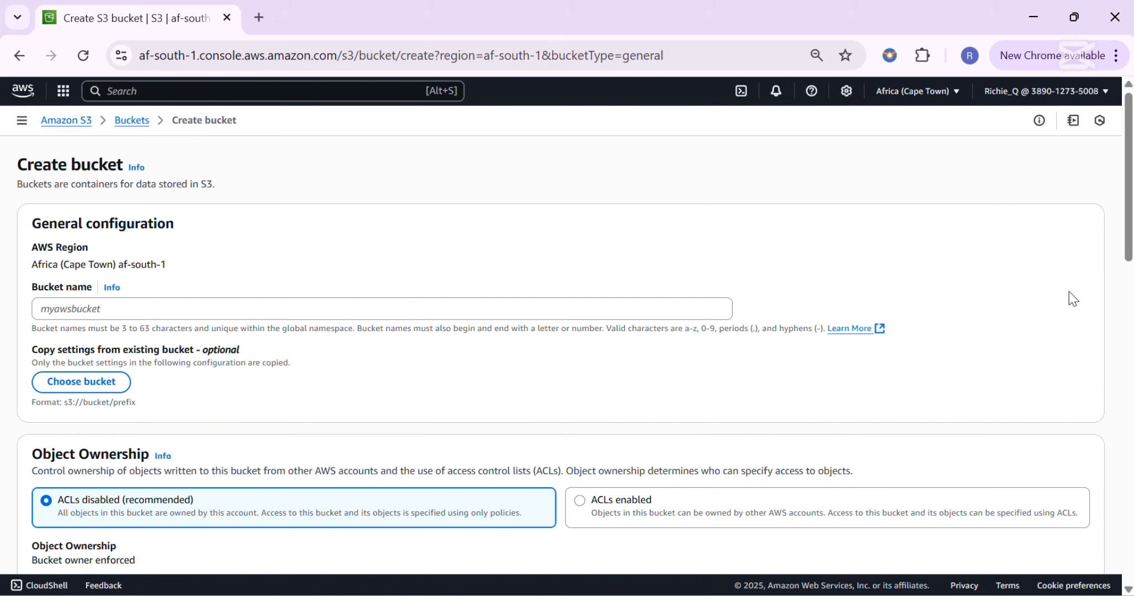
pyautogui.click(67, 310)
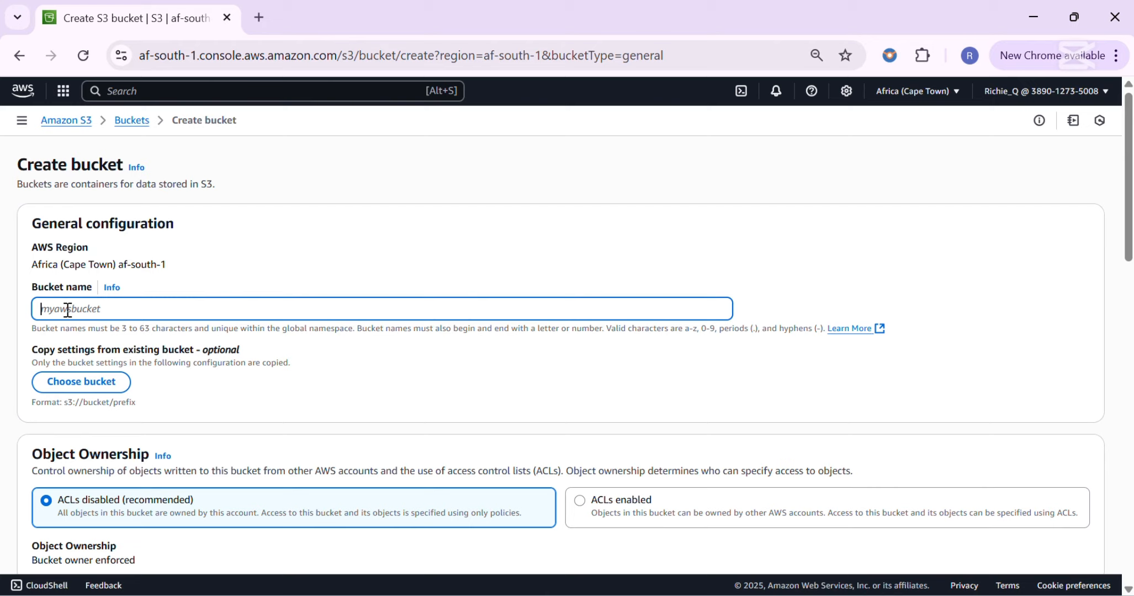
pyautogui.write('ONLIN')
pyautogui.press('BackSpace')
pyautogui.press('BackSpace')
pyautogui.press('BackSpace')
pyautogui.press('BackSpace')
pyautogui.press('BackSpace')
pyautogui.write('onlinedata-bucket')
pyautogui.scroll(-12, 314, 379)
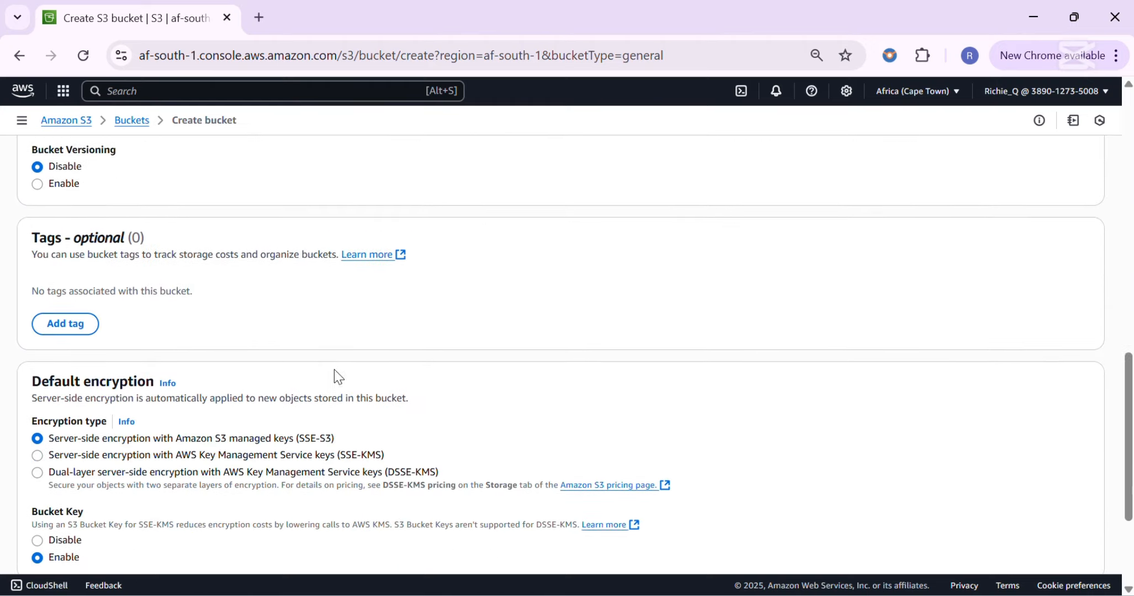
pyautogui.scroll(-3, 337, 372)
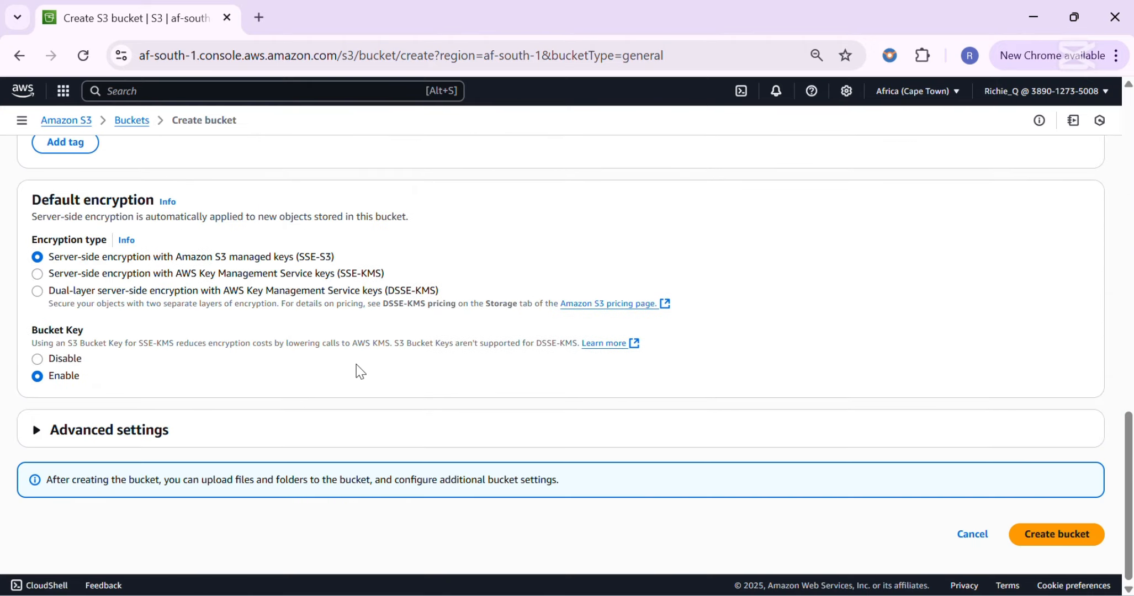
pyautogui.click(1067, 541)
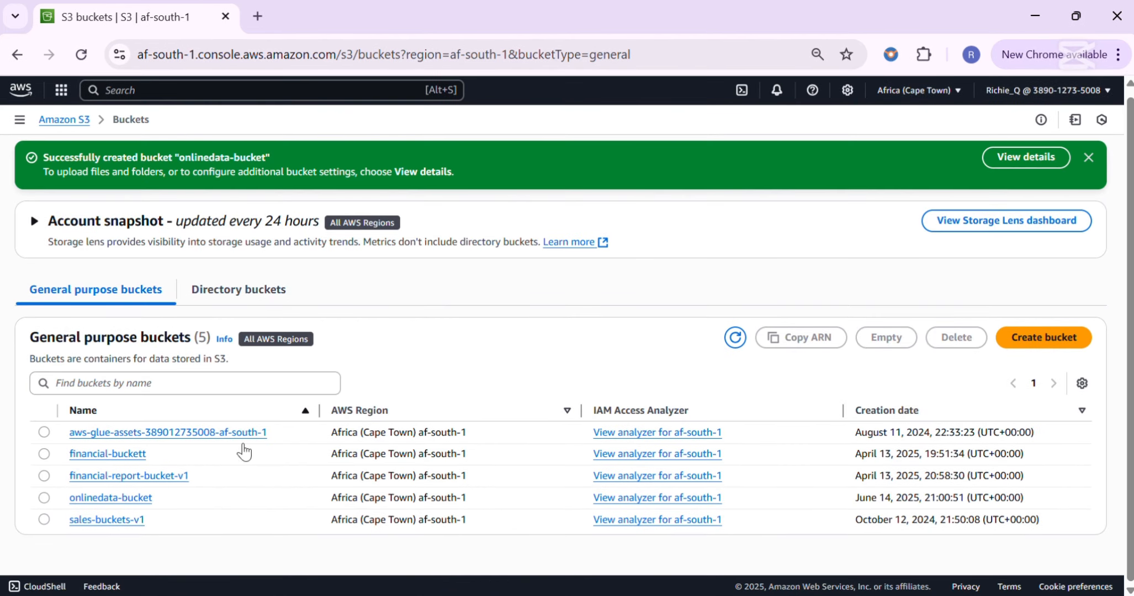
# Step: Create a folder named raw-data in onlinedata-bucket without specifying an encryption key
pyautogui.click(144, 502)
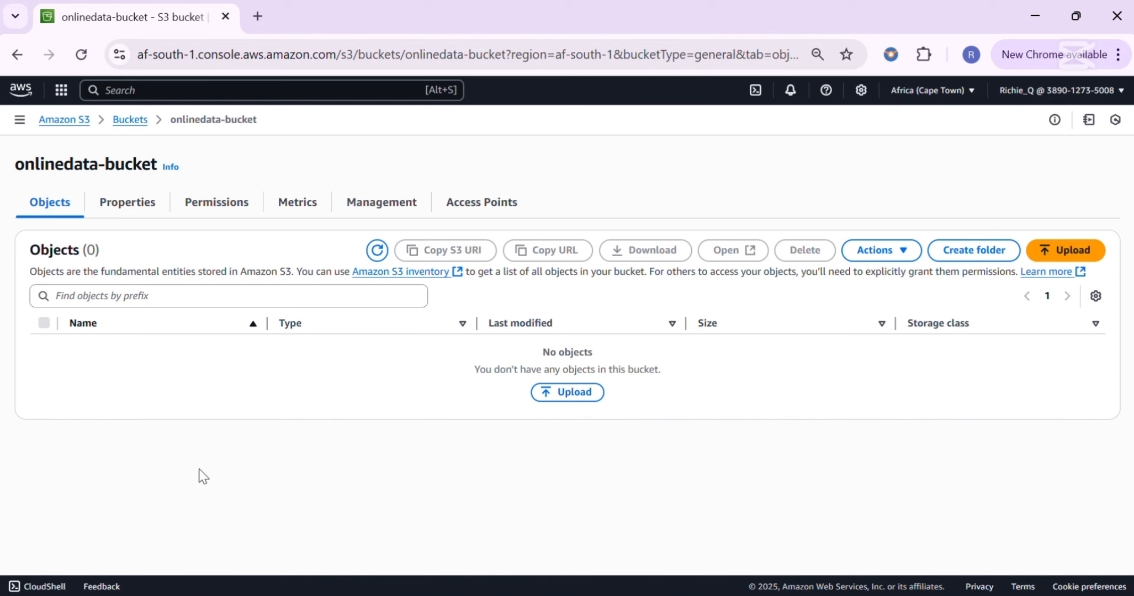
pyautogui.click(969, 255)
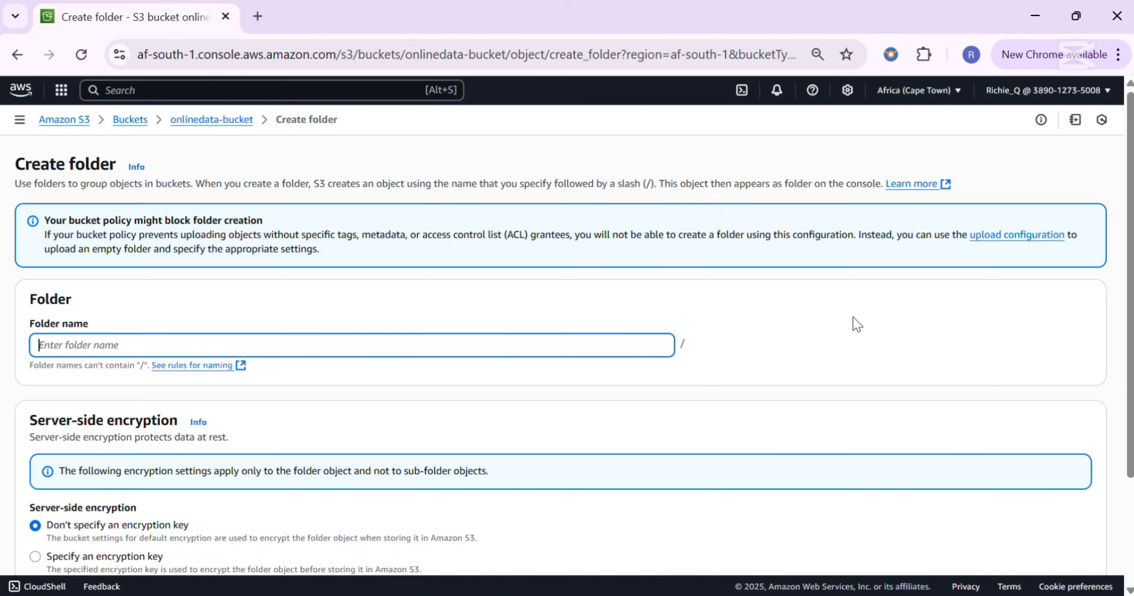
pyautogui.write('ra')
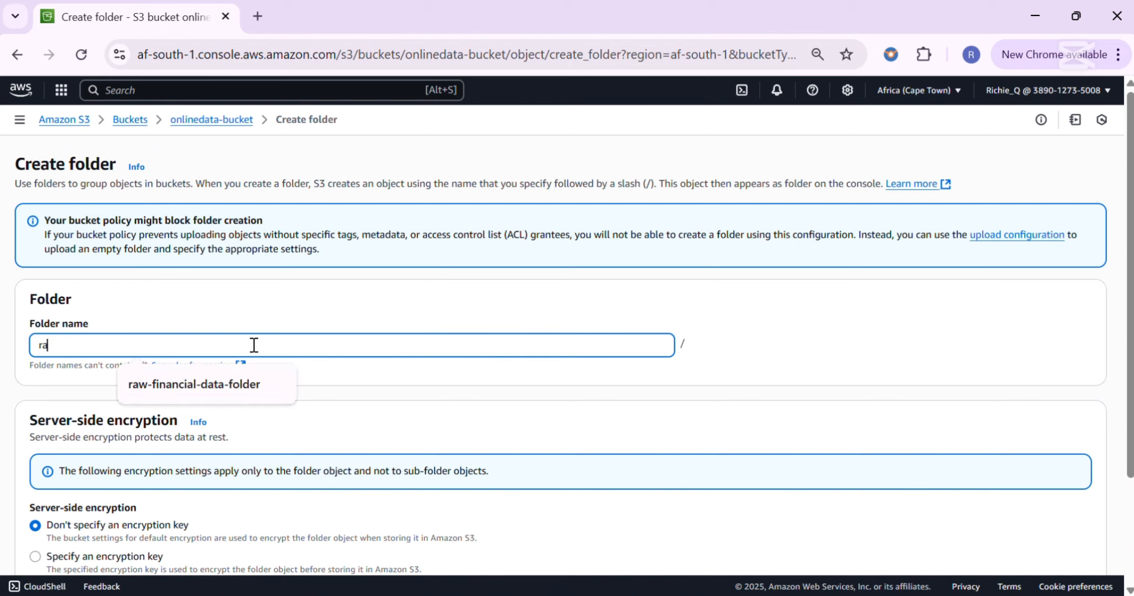
pyautogui.write('w-data')
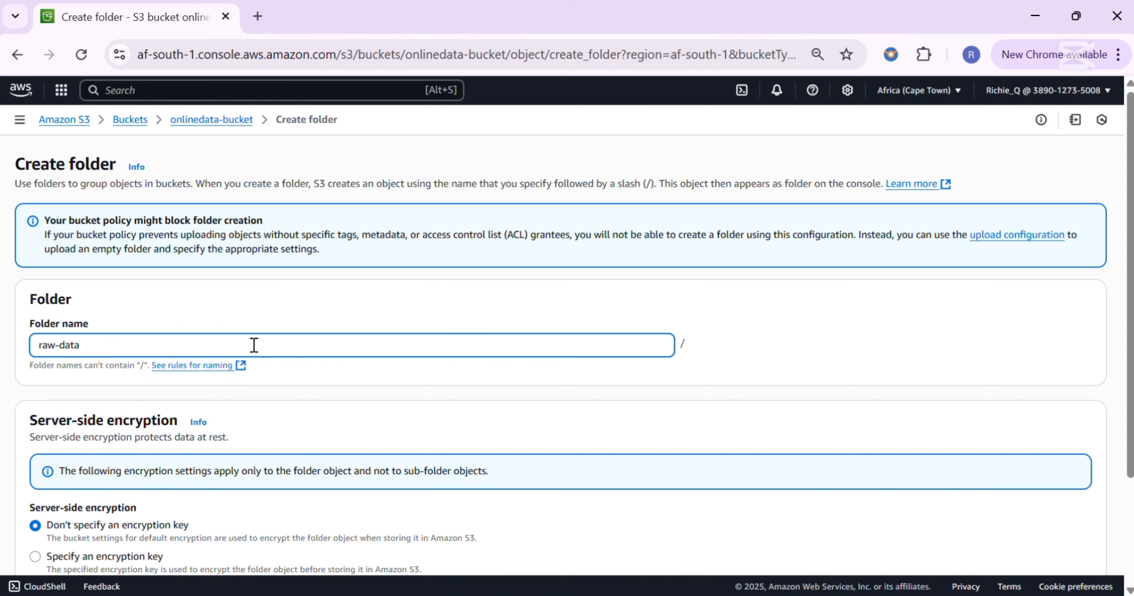
pyautogui.scroll(-3, 254, 345)
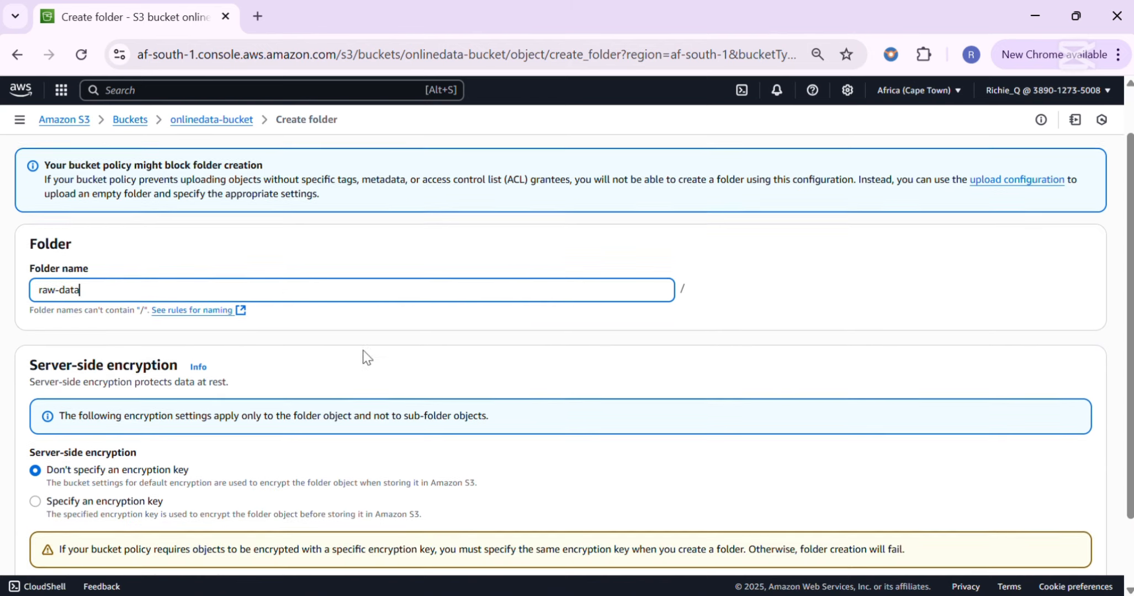
pyautogui.click(1058, 537)
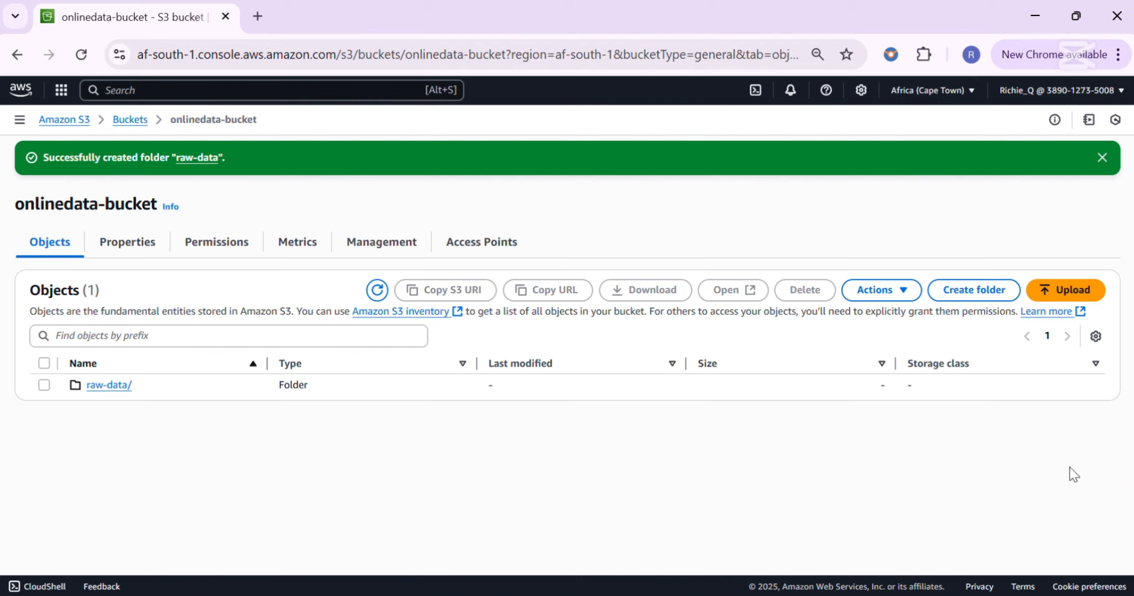
# Step: Create a second folder named transformed-data-folder in onlinedata-bucket, keeping the default encryption setting
pyautogui.click(967, 293)
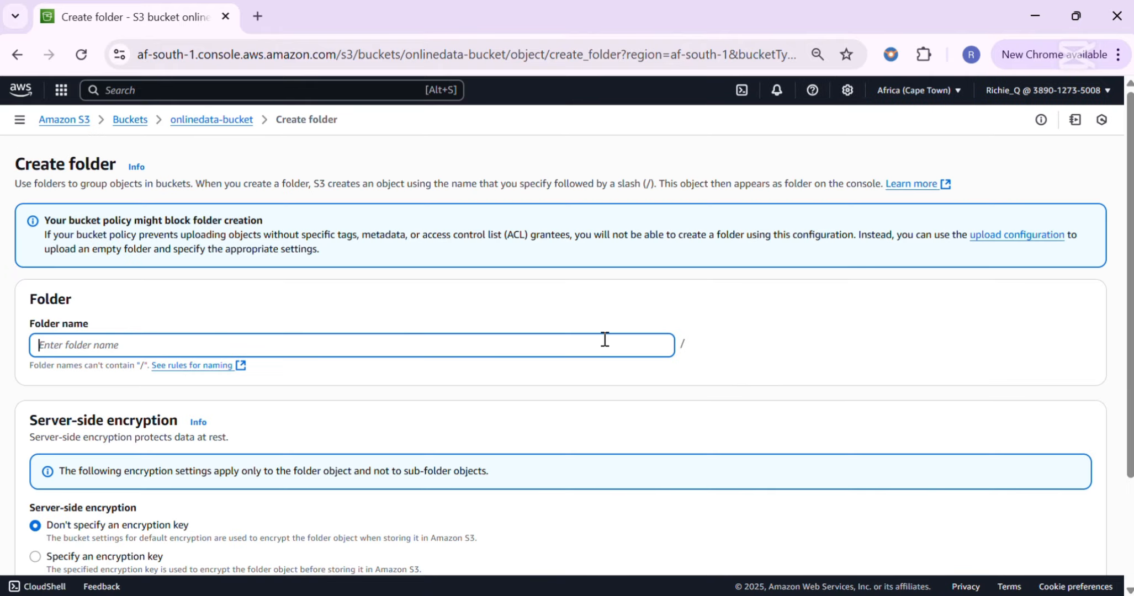
pyautogui.write('transformed-data-folder')
pyautogui.scroll(-3, 807, 311)
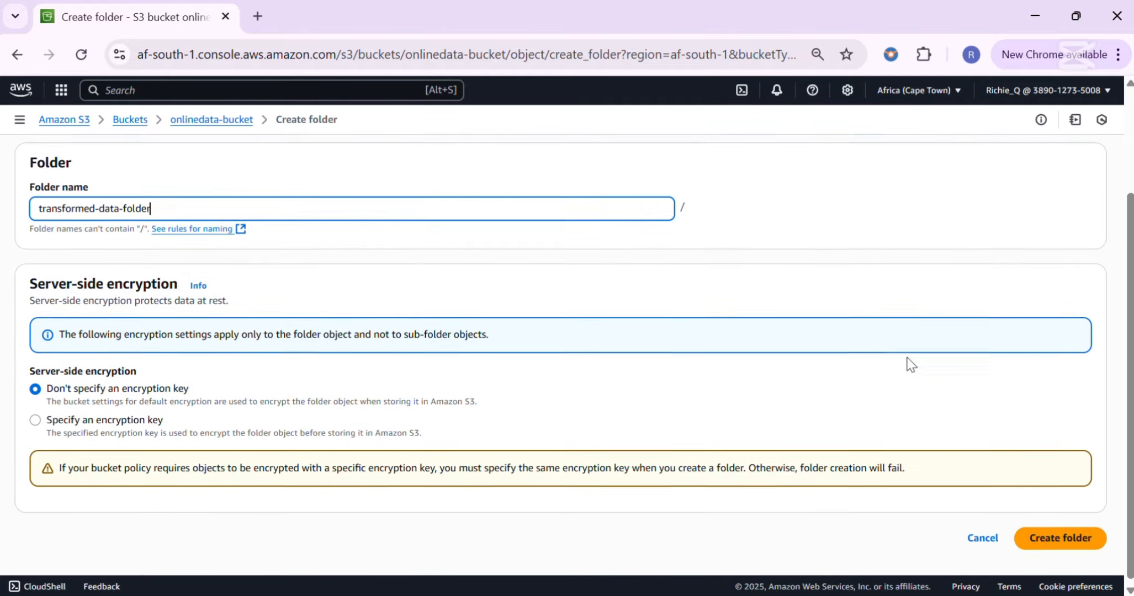
pyautogui.click(1013, 543)
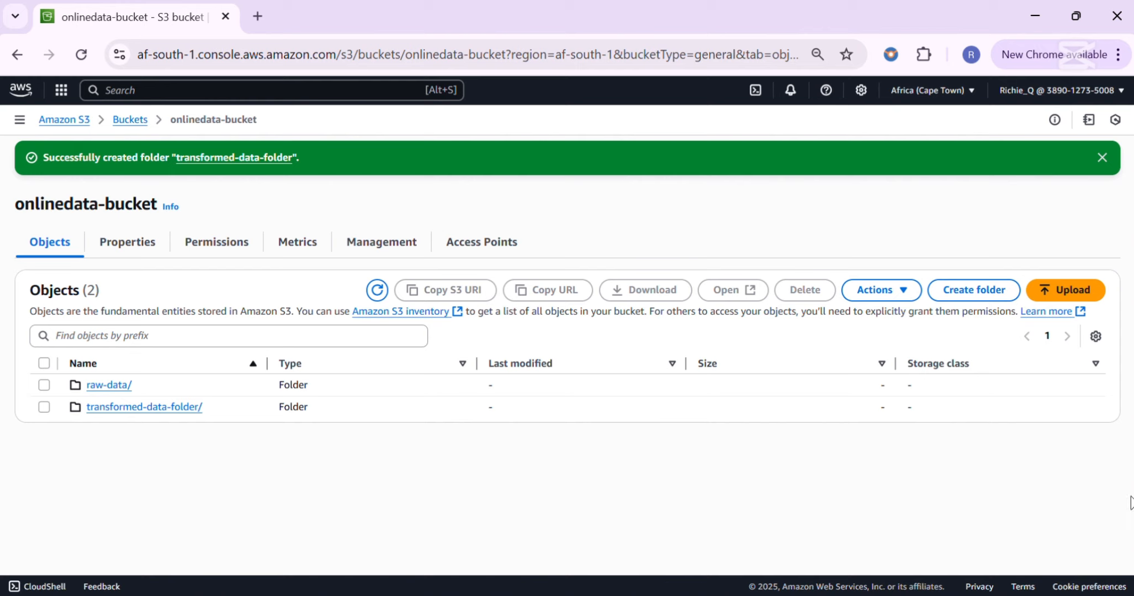
# Step: Create a third folder named athena-online-scripts in onlinedata-bucket, keeping the default encryption setting
pyautogui.click(973, 299)
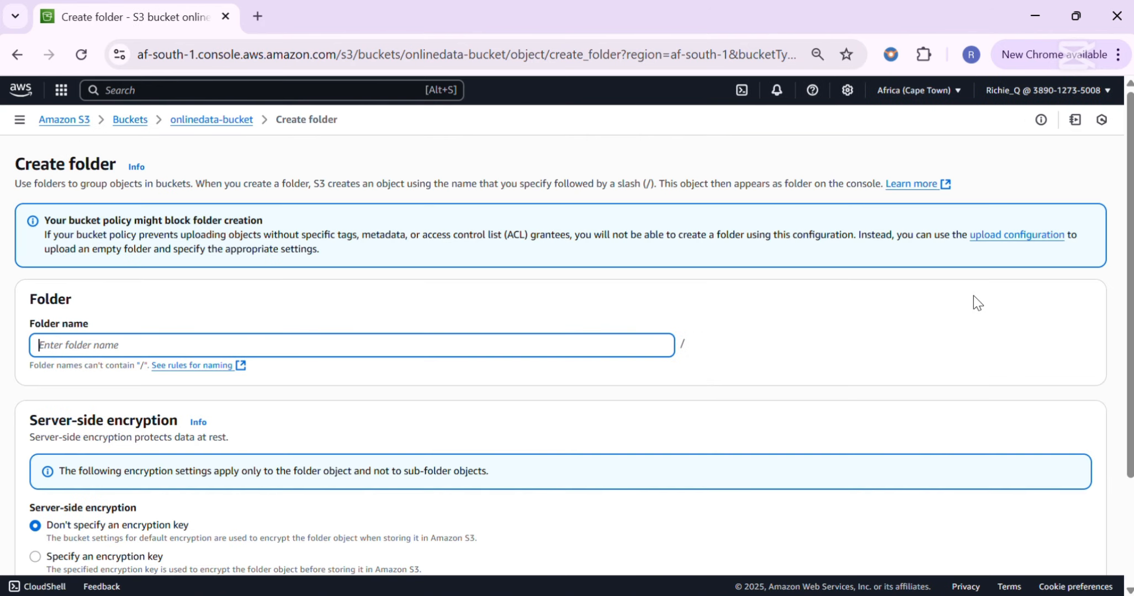
pyautogui.write('athena')
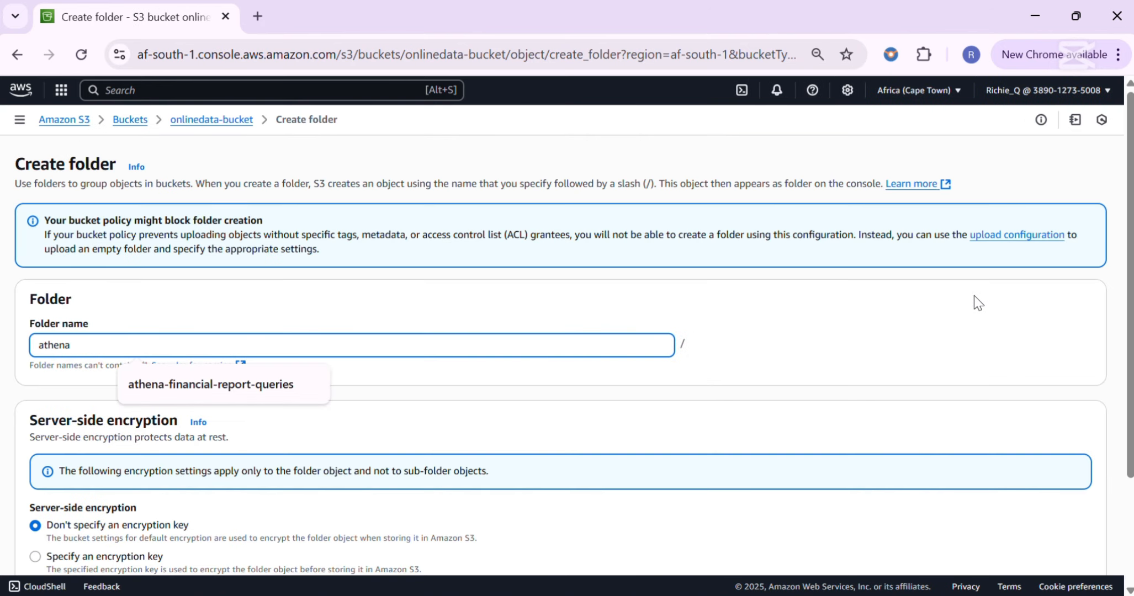
pyautogui.write('-online-scripts')
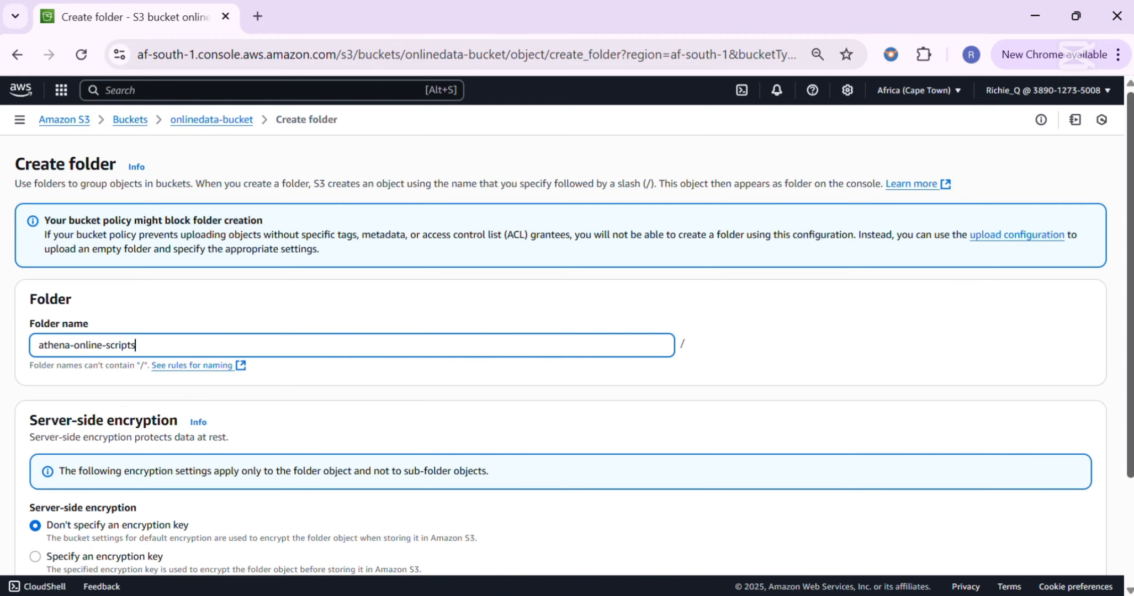
pyautogui.scroll(-3, 988, 295)
pyautogui.click(1035, 530)
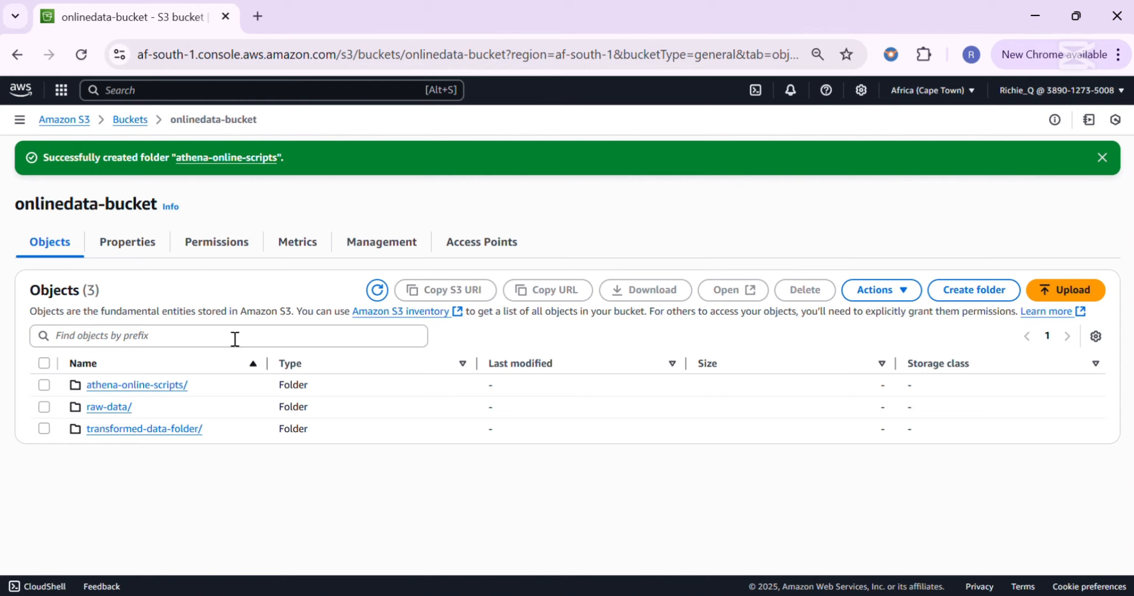
# Step: Open the raw-data folder, start an upload into it and review the upload form
pyautogui.click(100, 413)
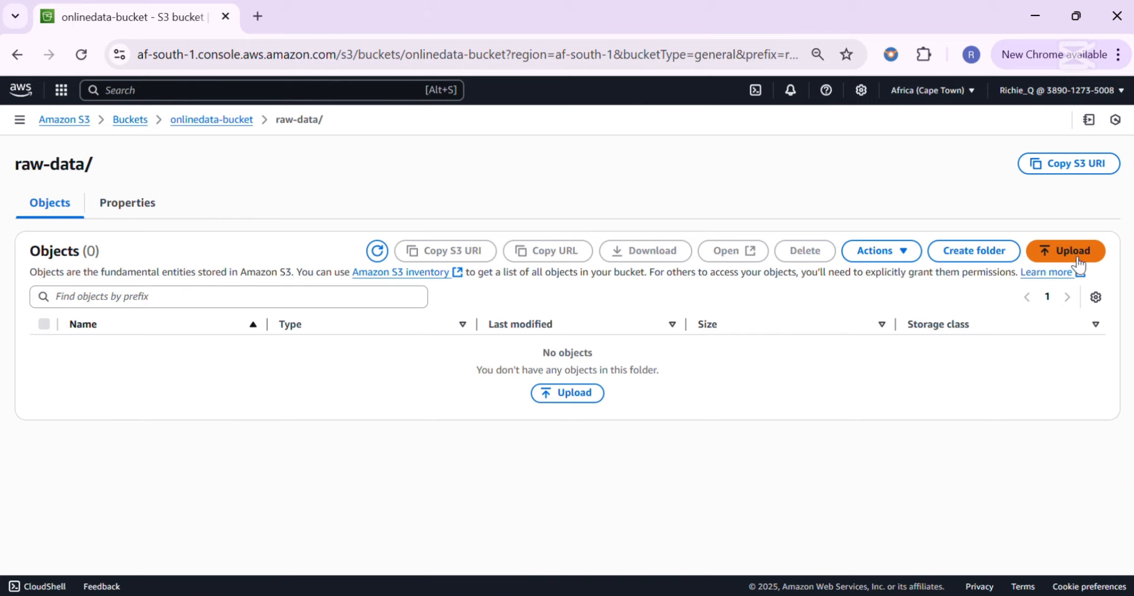
pyautogui.click(1066, 257)
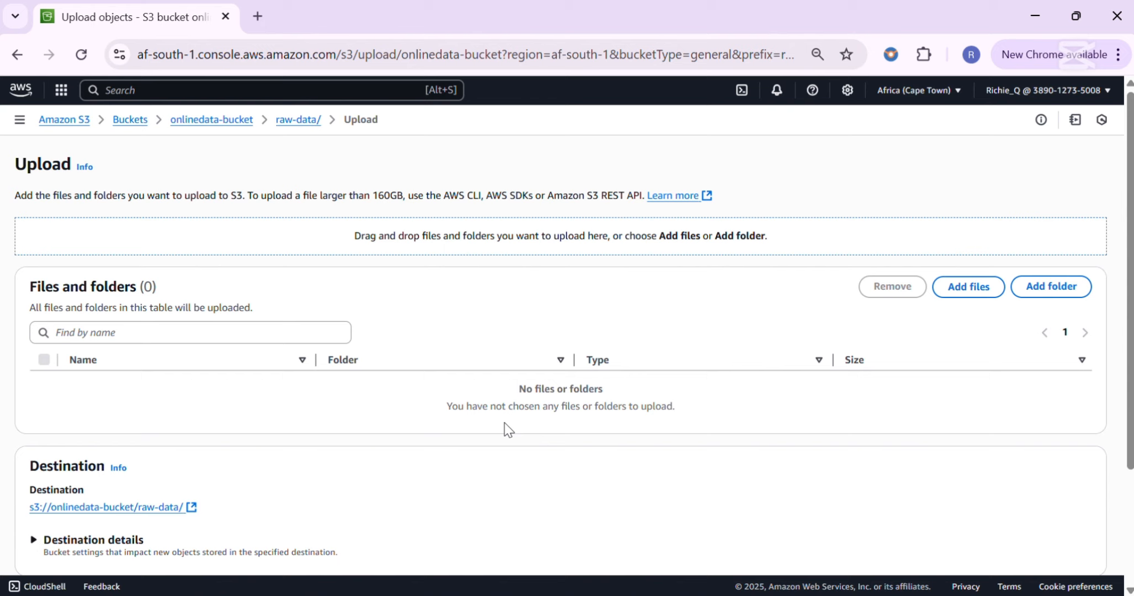
pyautogui.scroll(-2, 352, 463)
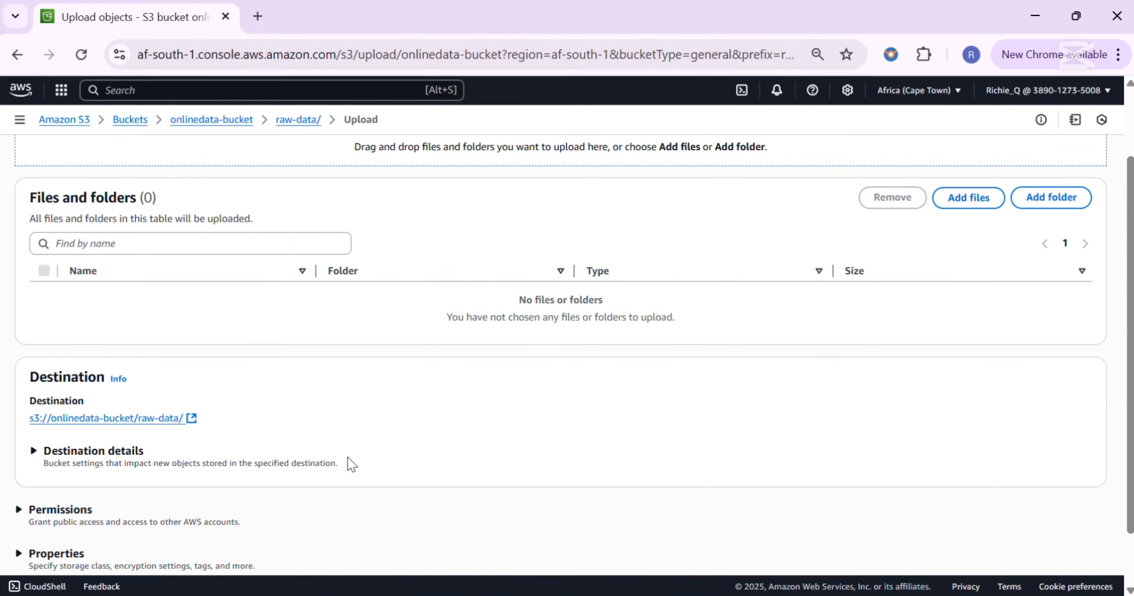
pyautogui.scroll(2, 156, 402)
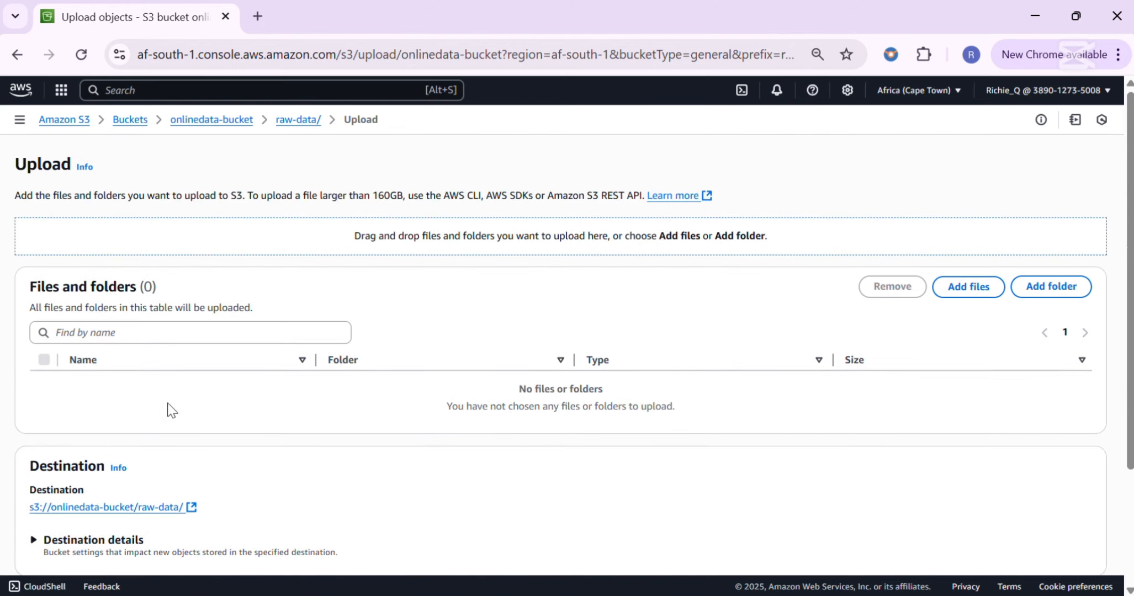
pyautogui.scroll(-2, 132, 386)
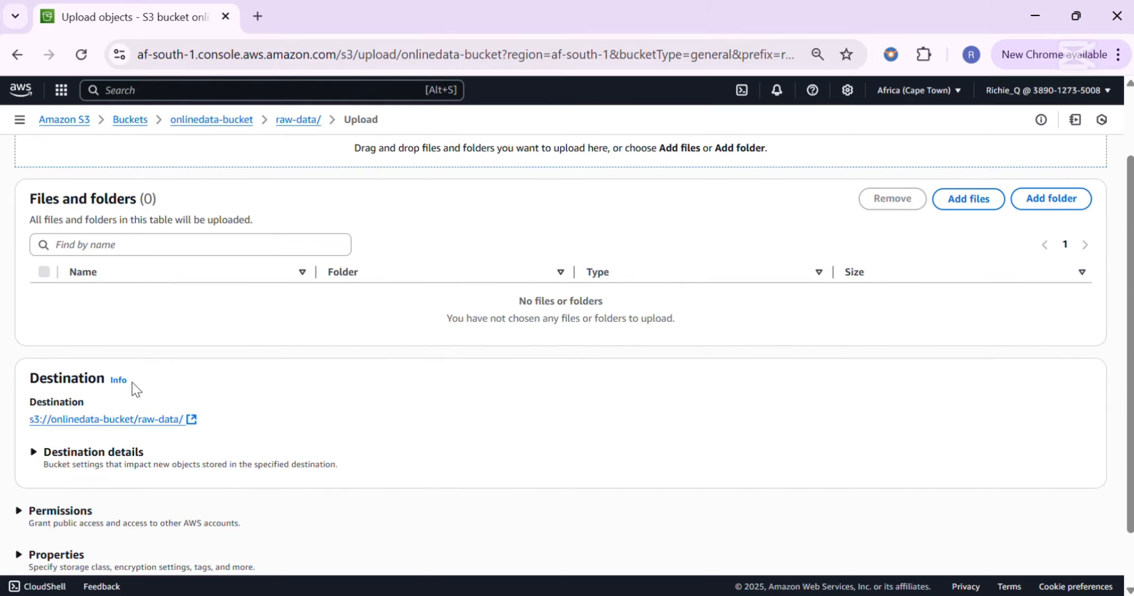
pyautogui.scroll(2, 133, 386)
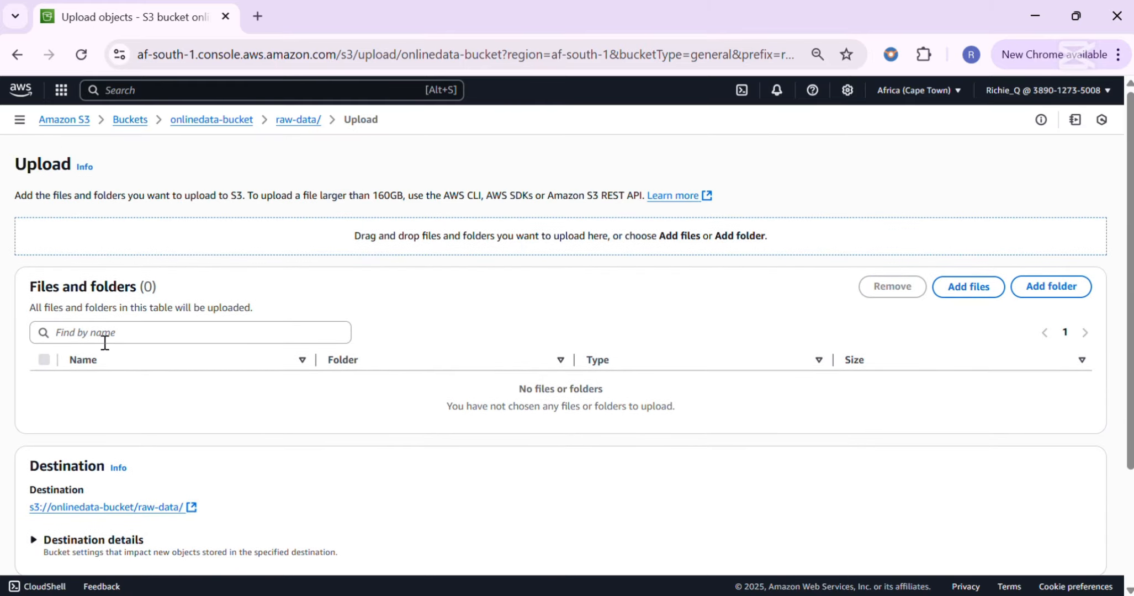
pyautogui.scroll(-3, 104, 341)
pyautogui.scroll(3, 513, 241)
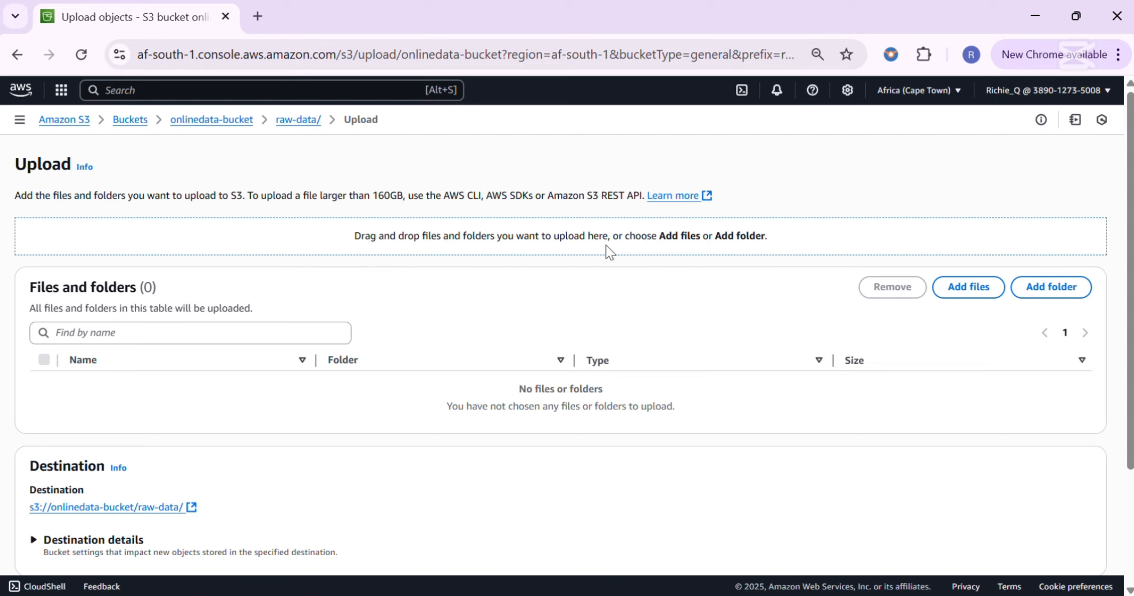
# Step: Add Financial data.csv from the local Financial dataset folder and upload it to the raw-data folder
pyautogui.click(960, 286)
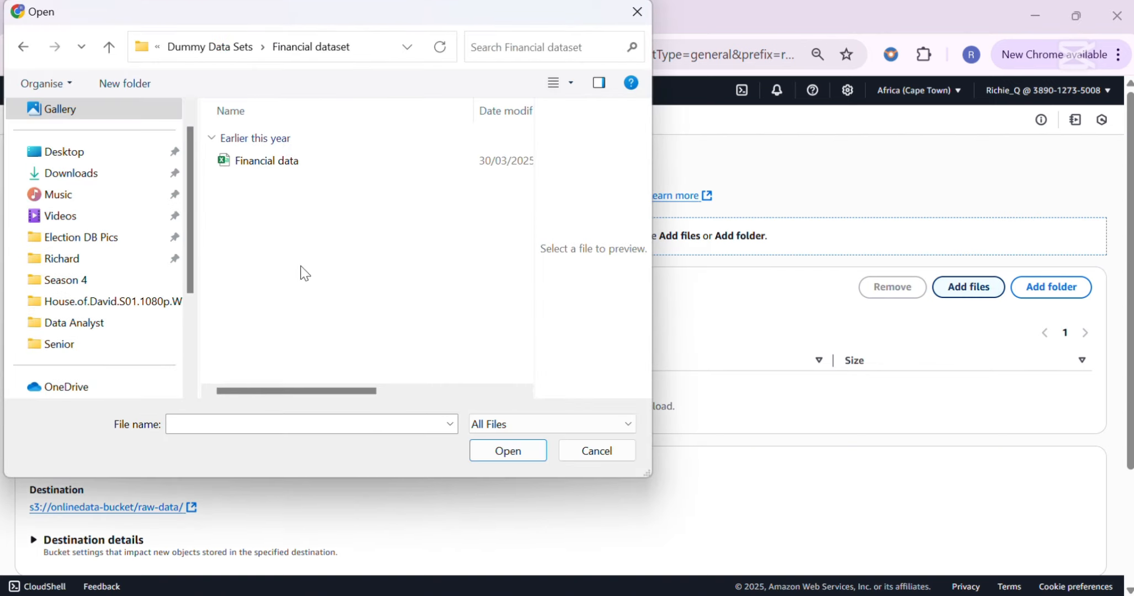
pyautogui.click(259, 160)
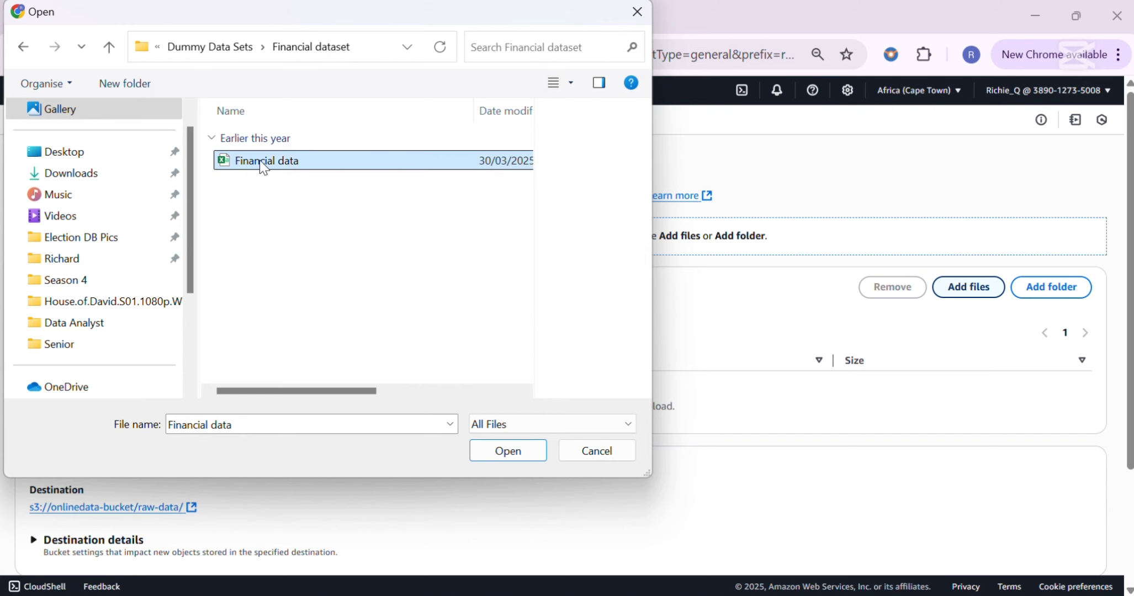
pyautogui.click(486, 452)
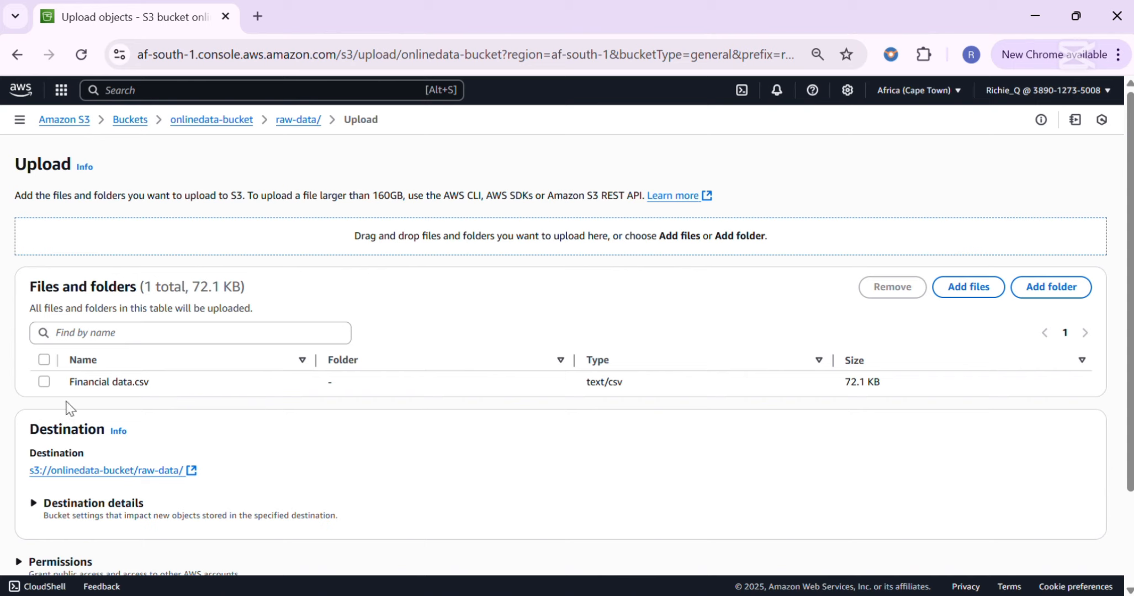
pyautogui.click(44, 382)
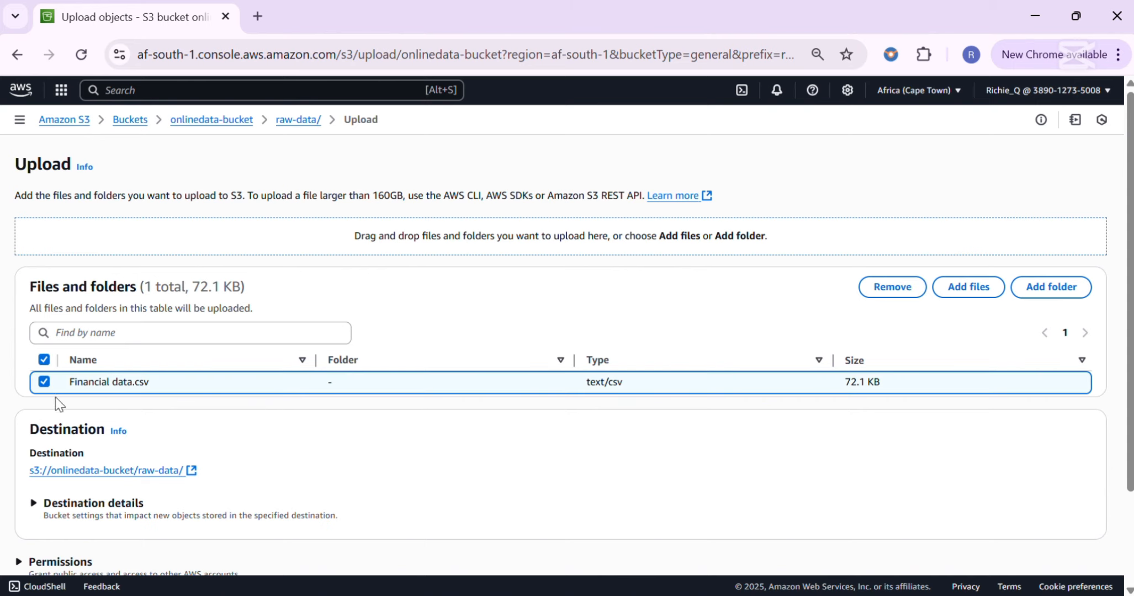
pyautogui.scroll(-2, 220, 414)
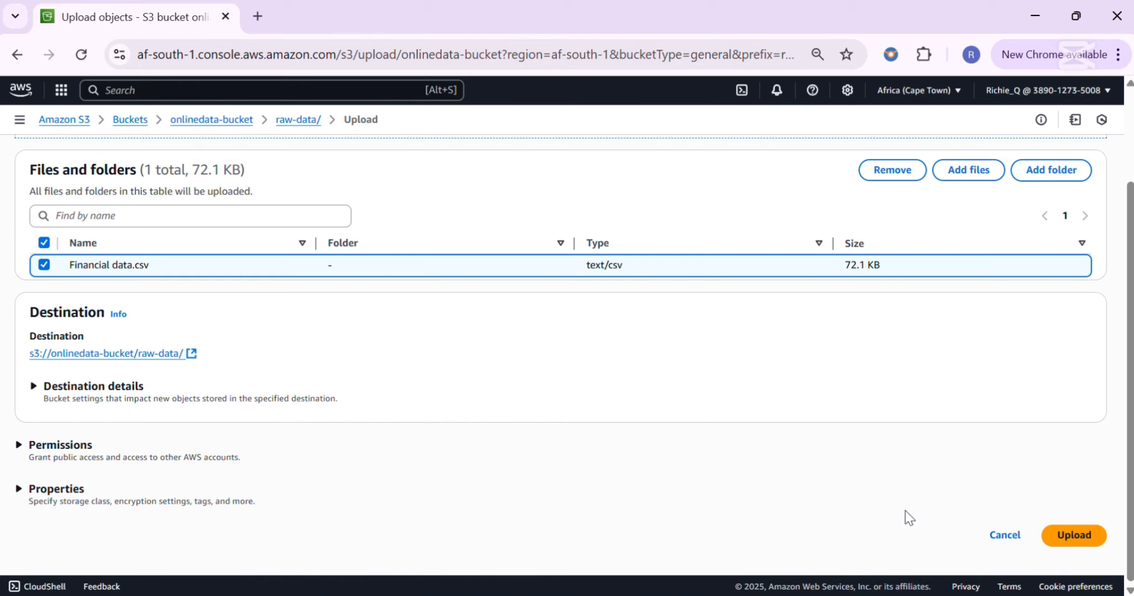
pyautogui.click(1073, 535)
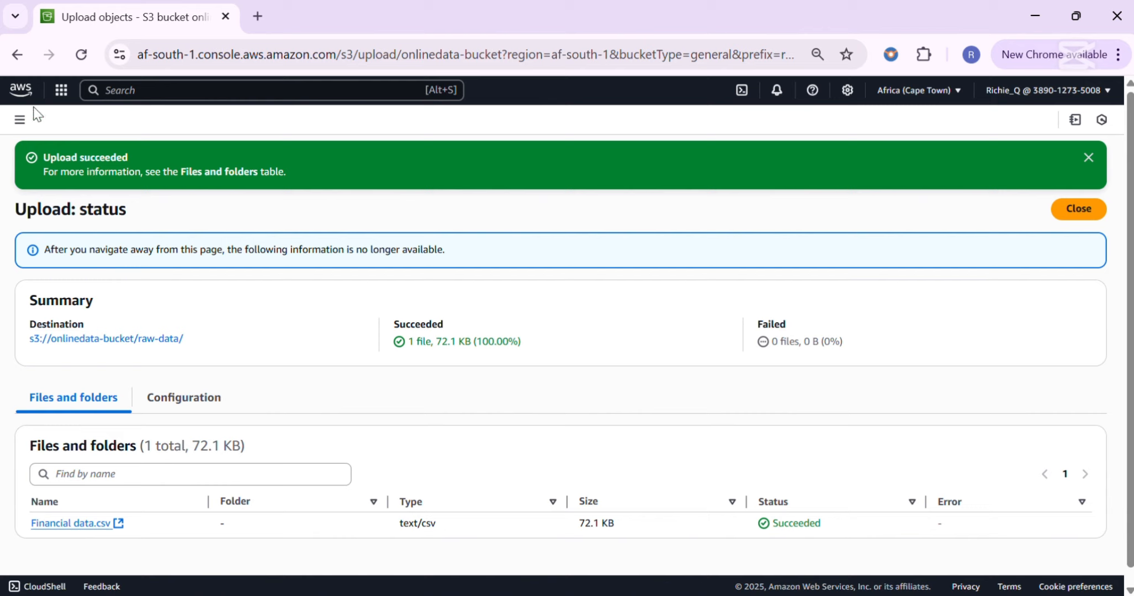
# Step: Leave the upload status page and reopen the raw-data folder in onlinedata-bucket to check the uploaded file
pyautogui.click(19, 61)
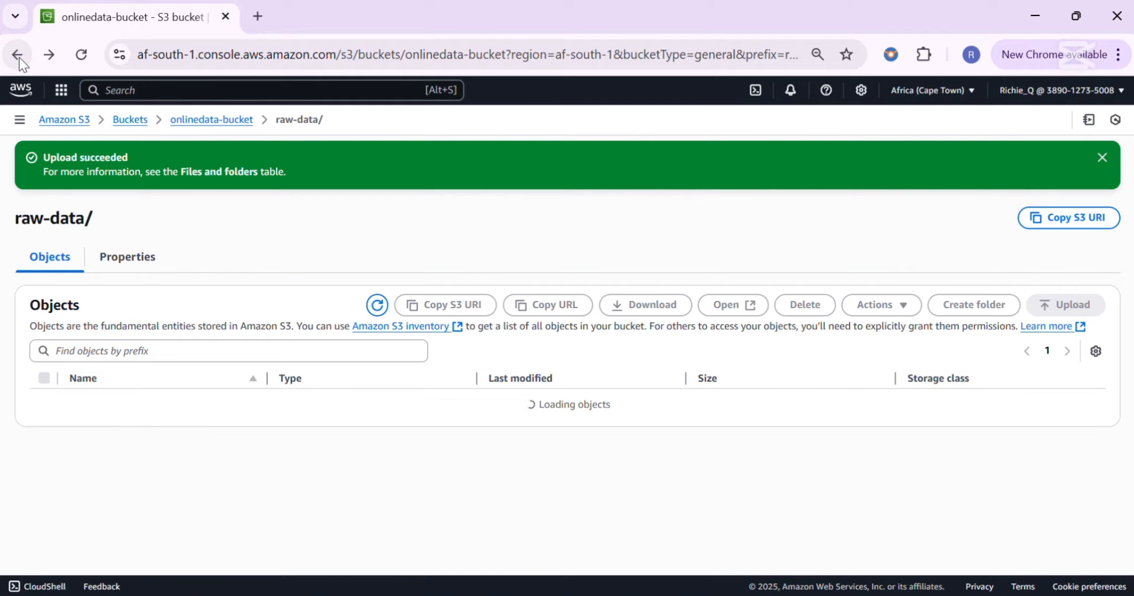
pyautogui.click(129, 119)
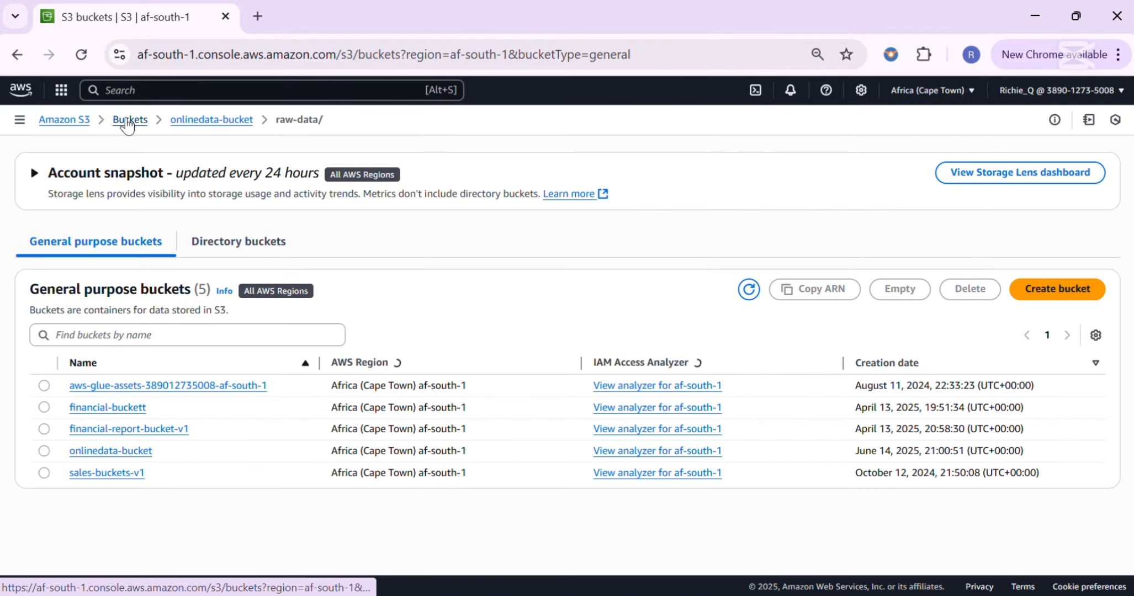
pyautogui.click(115, 450)
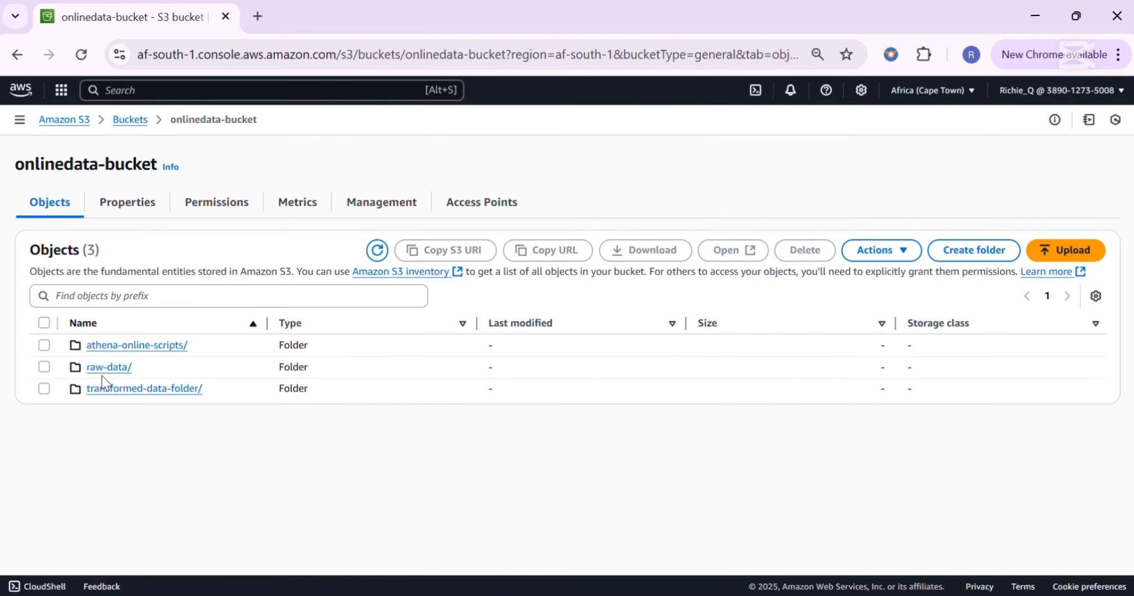
pyautogui.click(101, 367)
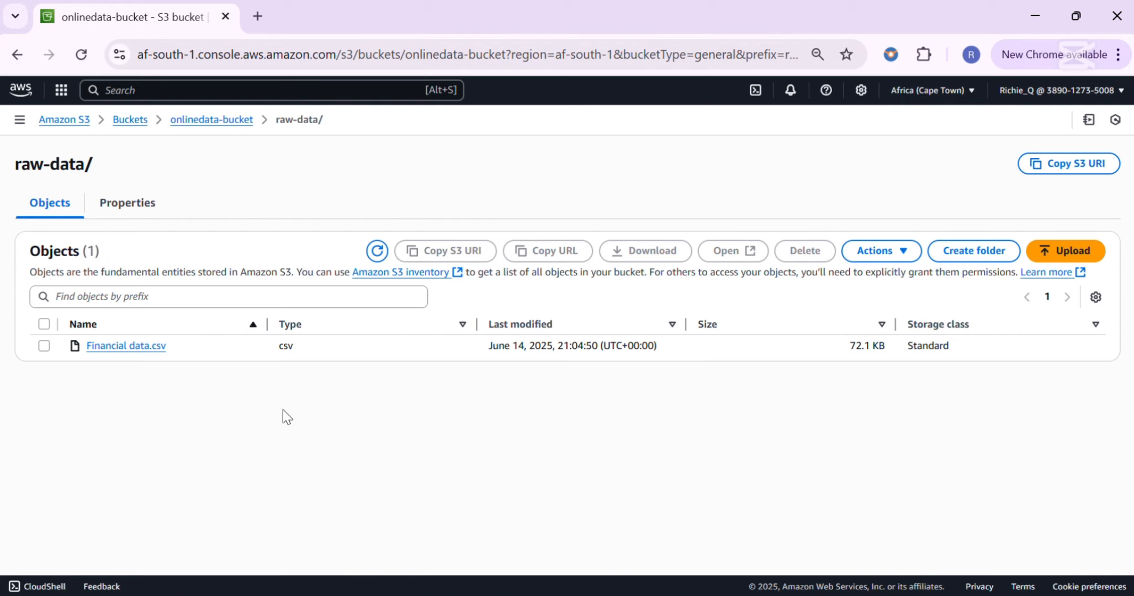
# Step: Open the AWS console home in a separate tab and launch IAM from it in its own tab
pyautogui.rightClick(25, 98)
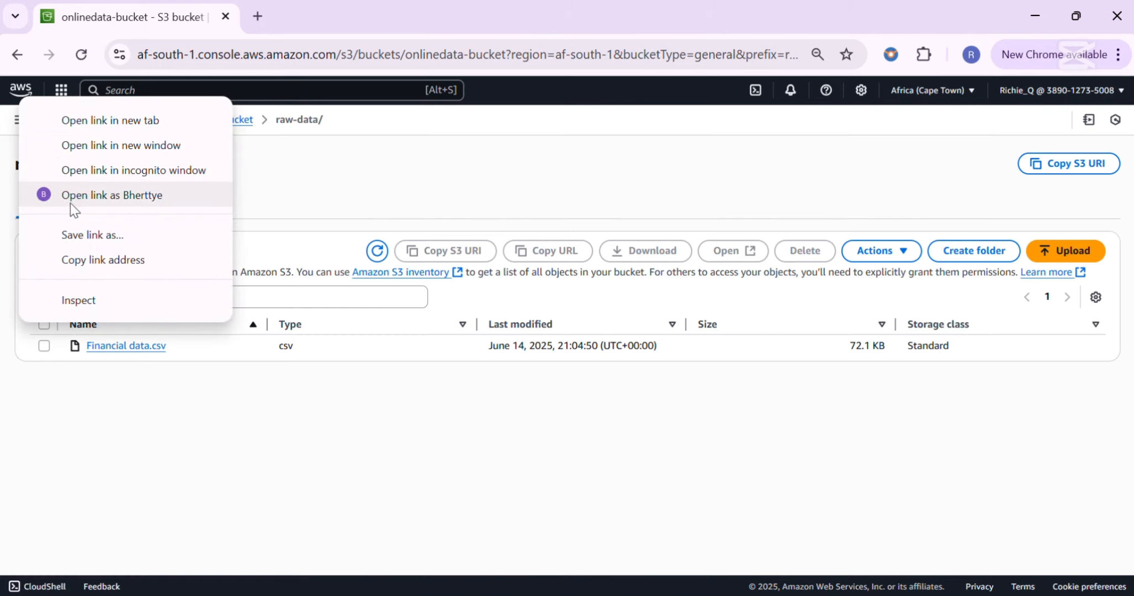
pyautogui.click(118, 368)
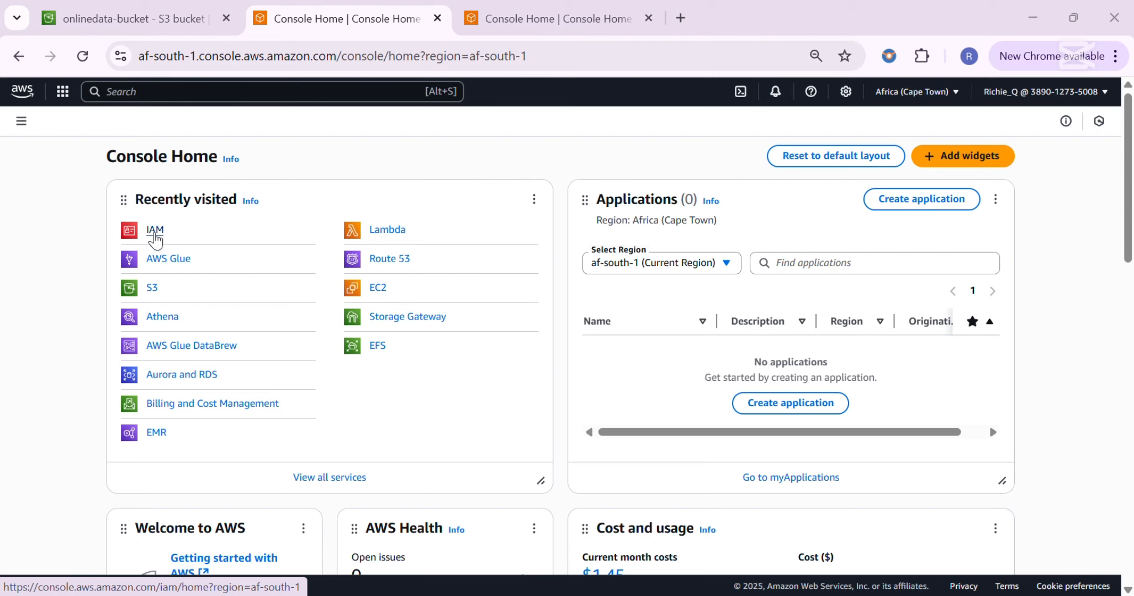
pyautogui.rightClick(155, 234)
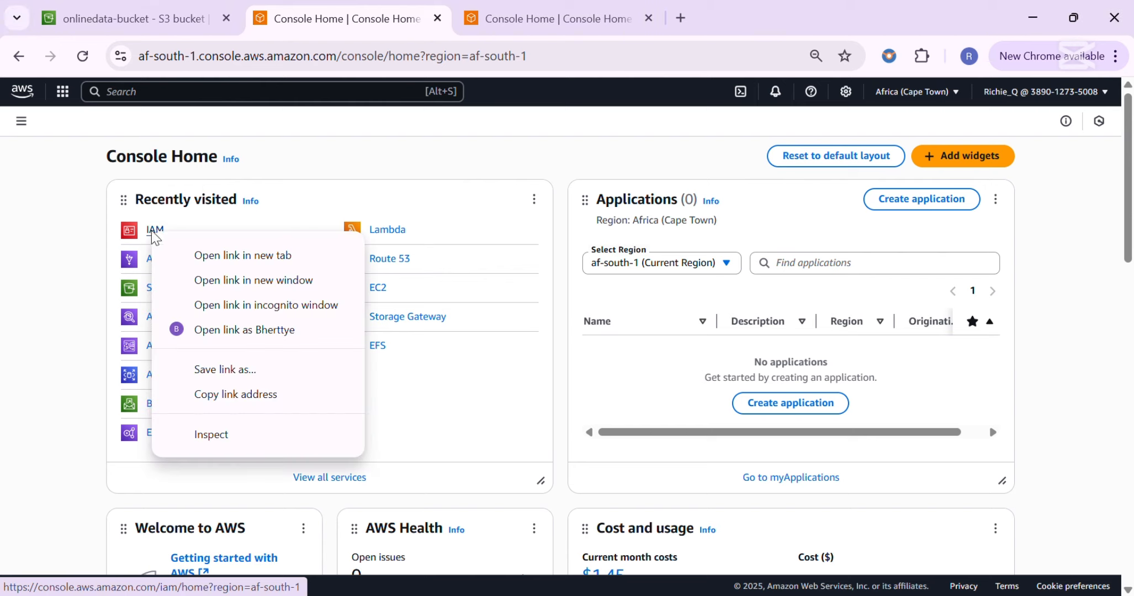
pyautogui.click(188, 252)
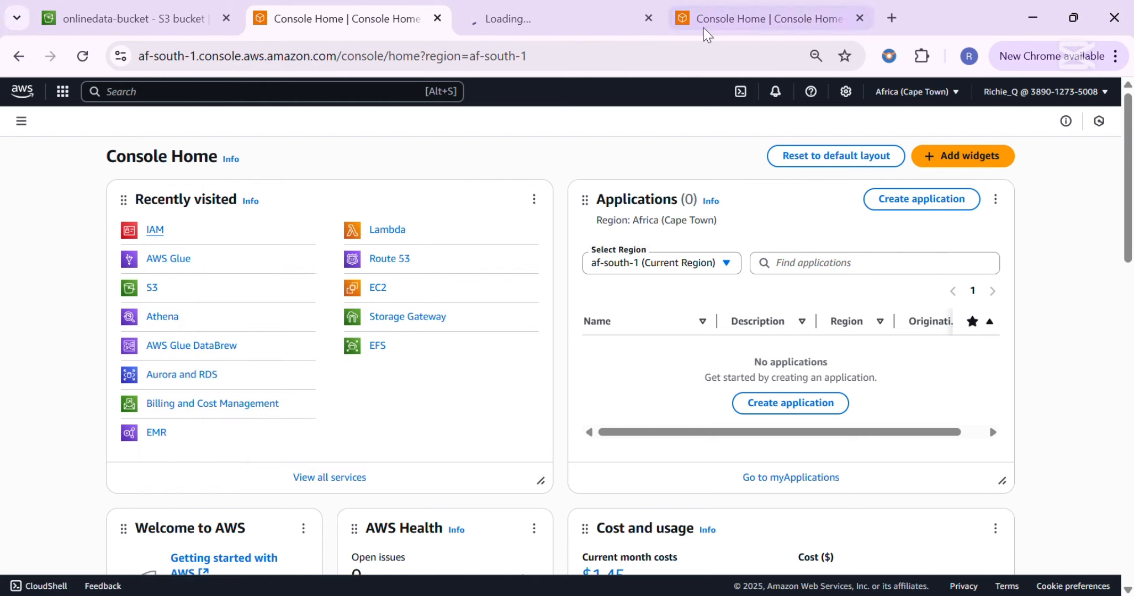
# Step: Restore the browser window to a smaller size and show the Roles list in the IAM dashboard tab
pyautogui.click(717, 22)
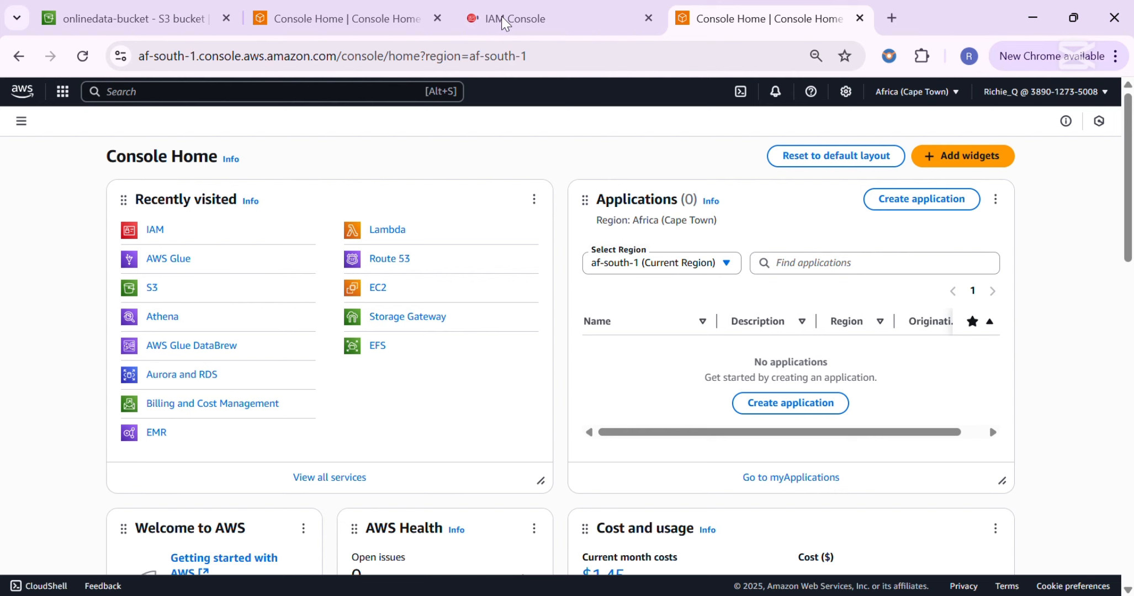
pyautogui.doubleClick(950, 22)
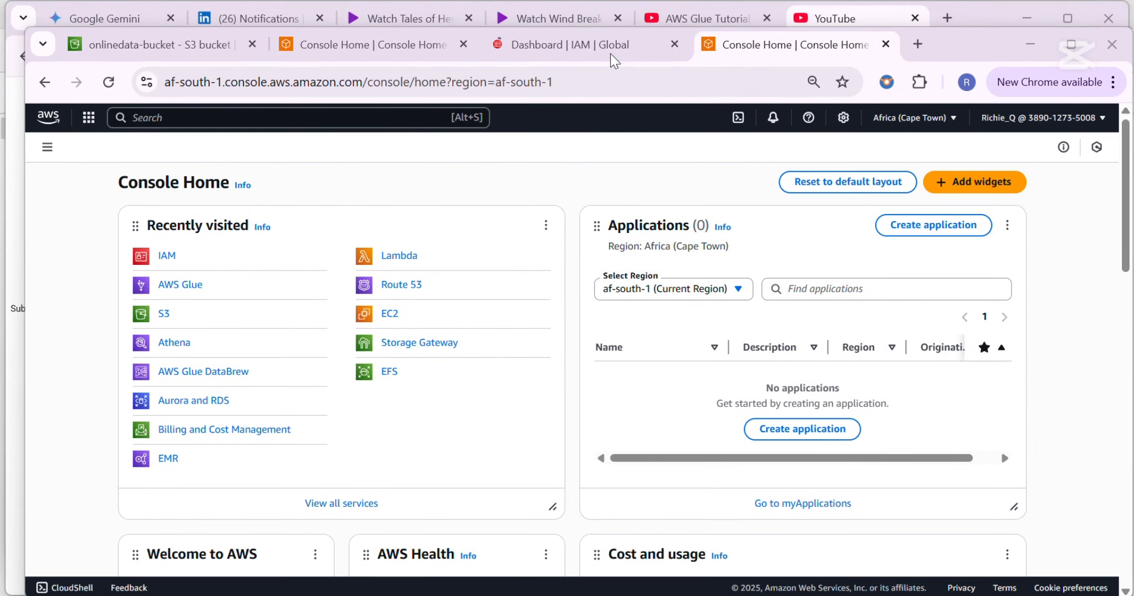
pyautogui.moveTo(959, 55); pyautogui.dragTo(958, 88)
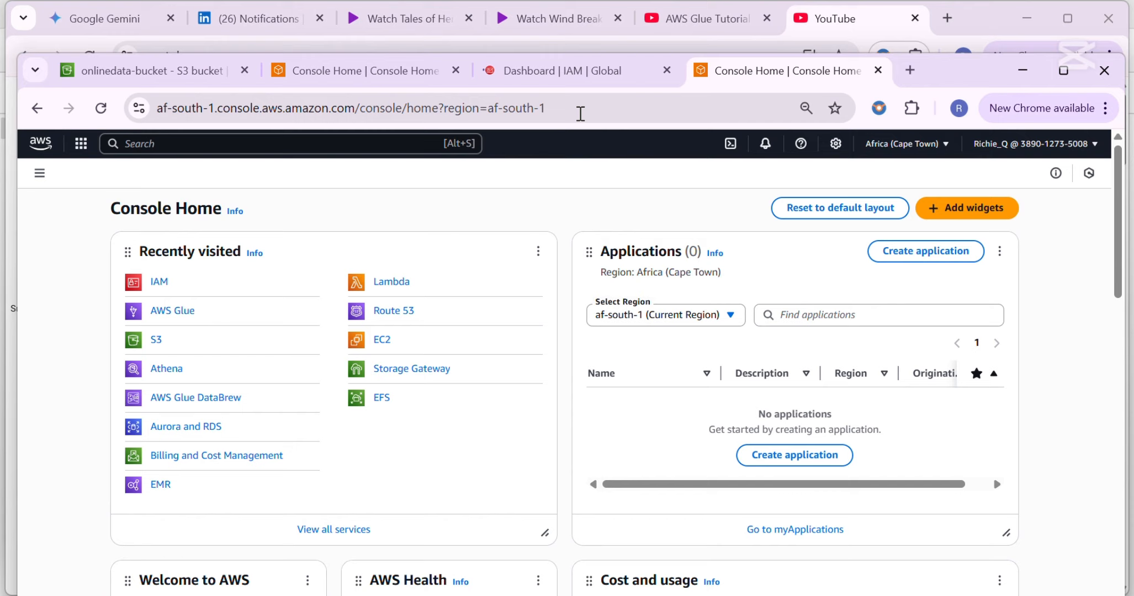
pyautogui.click(544, 72)
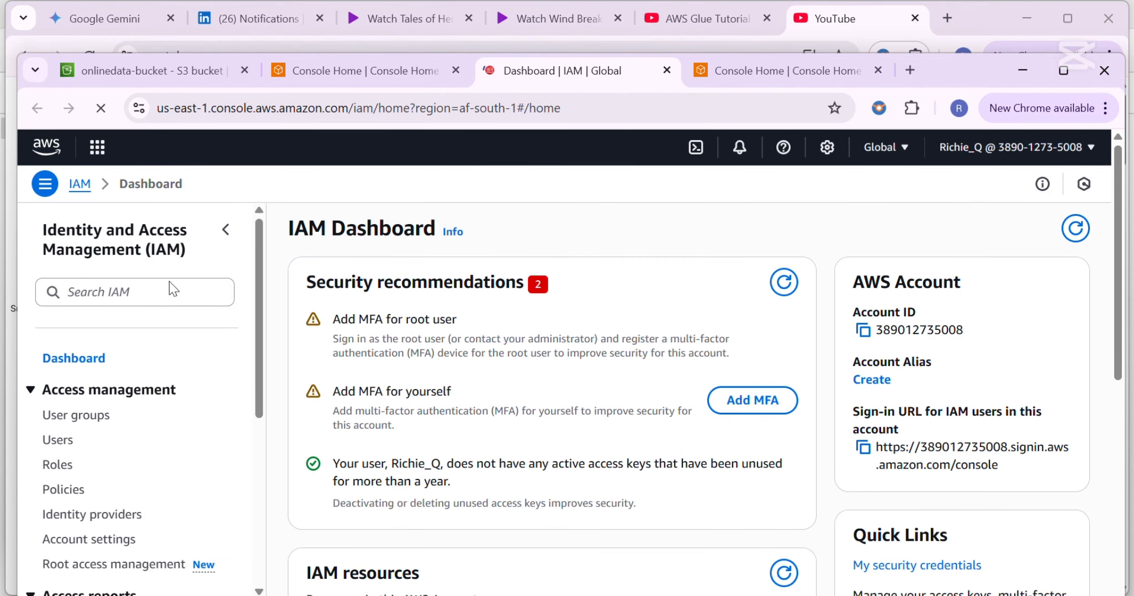
pyautogui.click(58, 469)
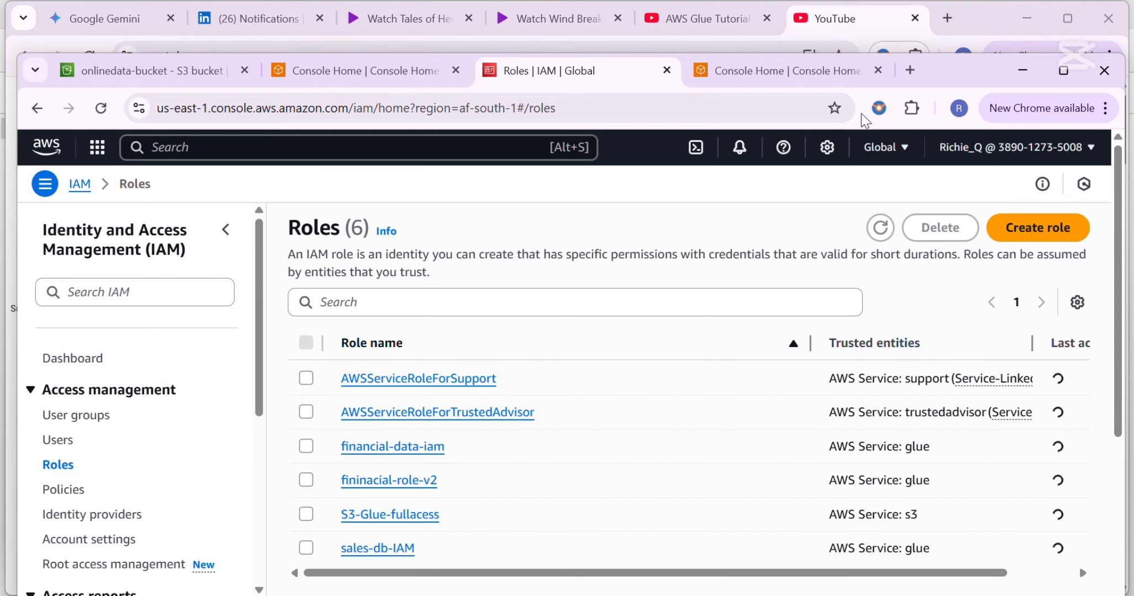
pyautogui.moveTo(949, 81); pyautogui.dragTo(945, 51)
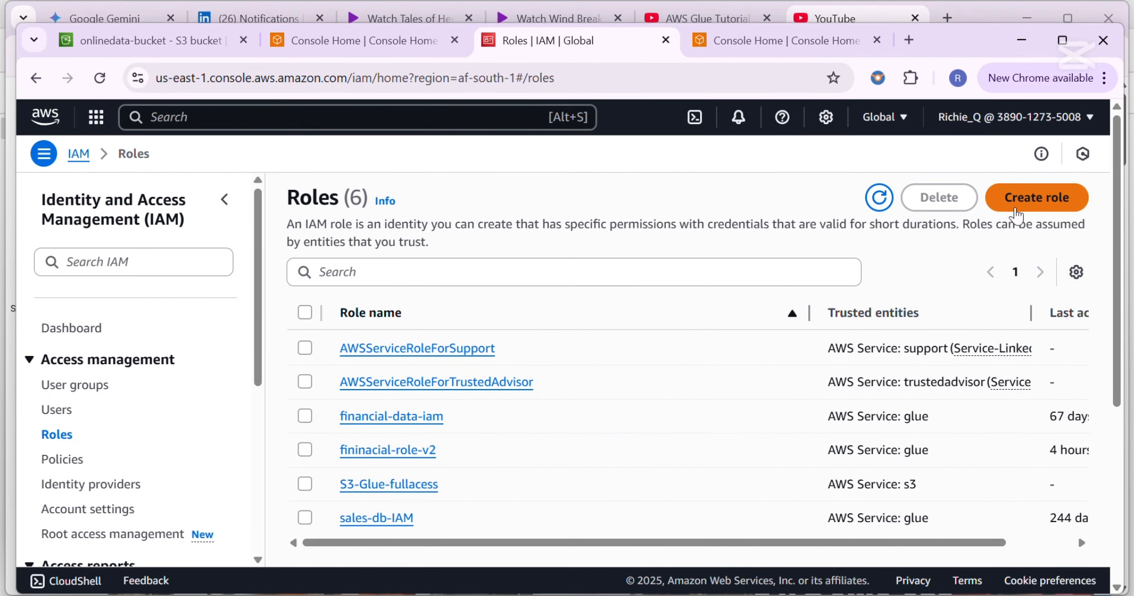
# Step: Start a new role for a trusted AWS service with the Glue use case and continue to the permissions
pyautogui.click(1004, 210)
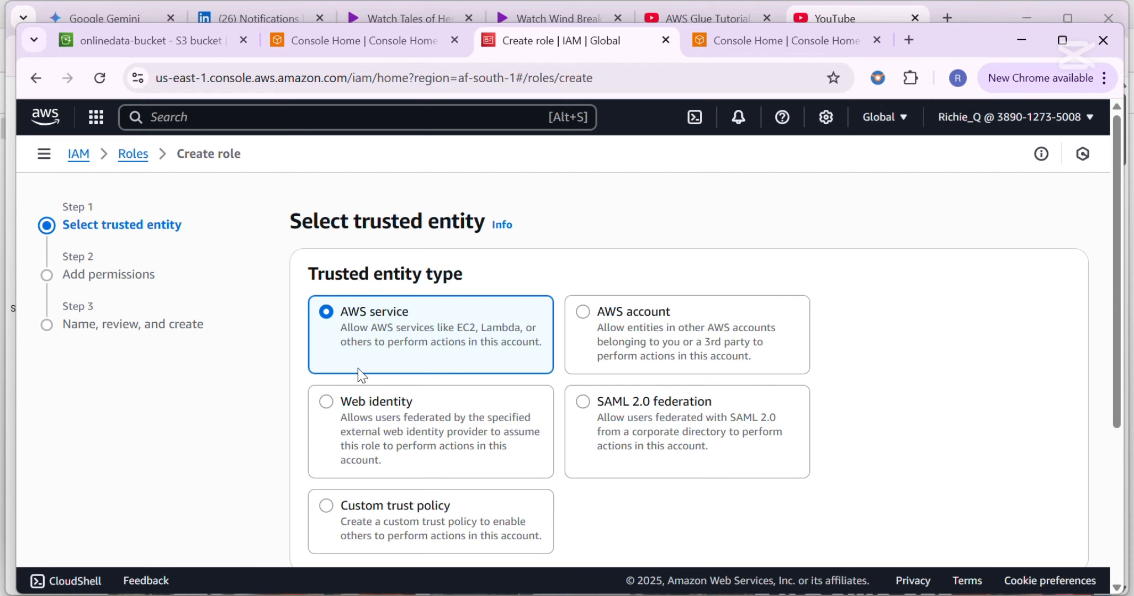
pyautogui.scroll(-2, 326, 319)
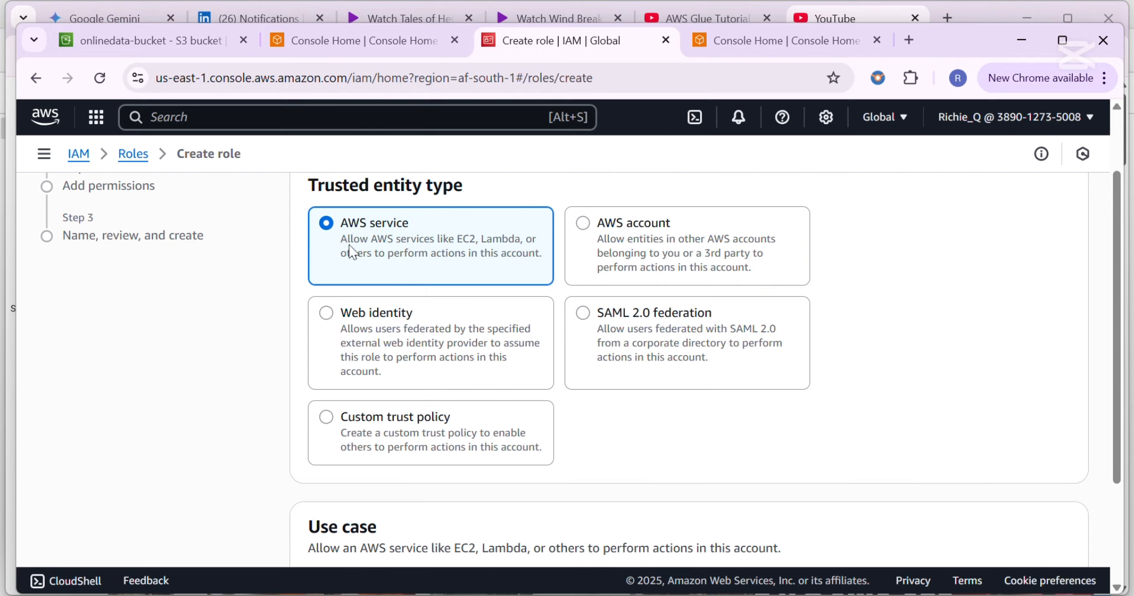
pyautogui.scroll(-3, 373, 254)
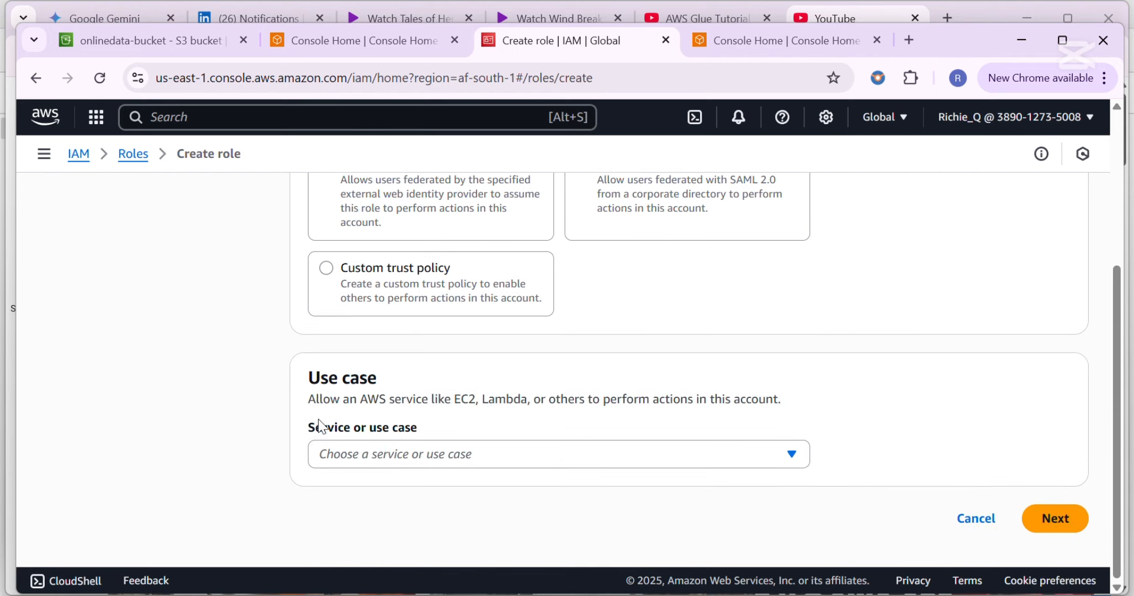
pyautogui.click(499, 460)
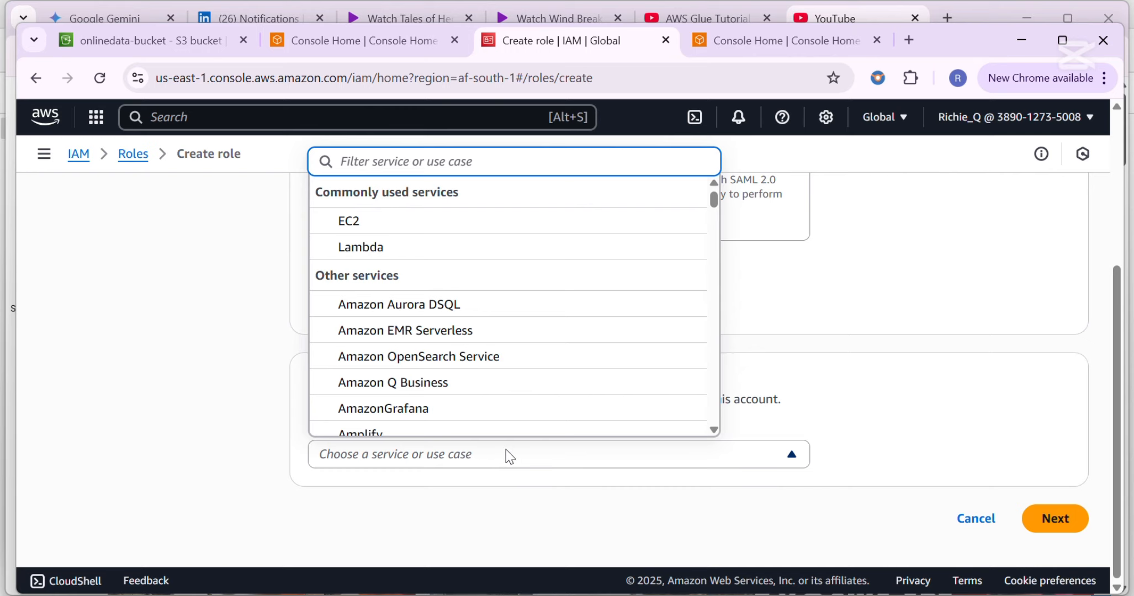
pyautogui.write('glue')
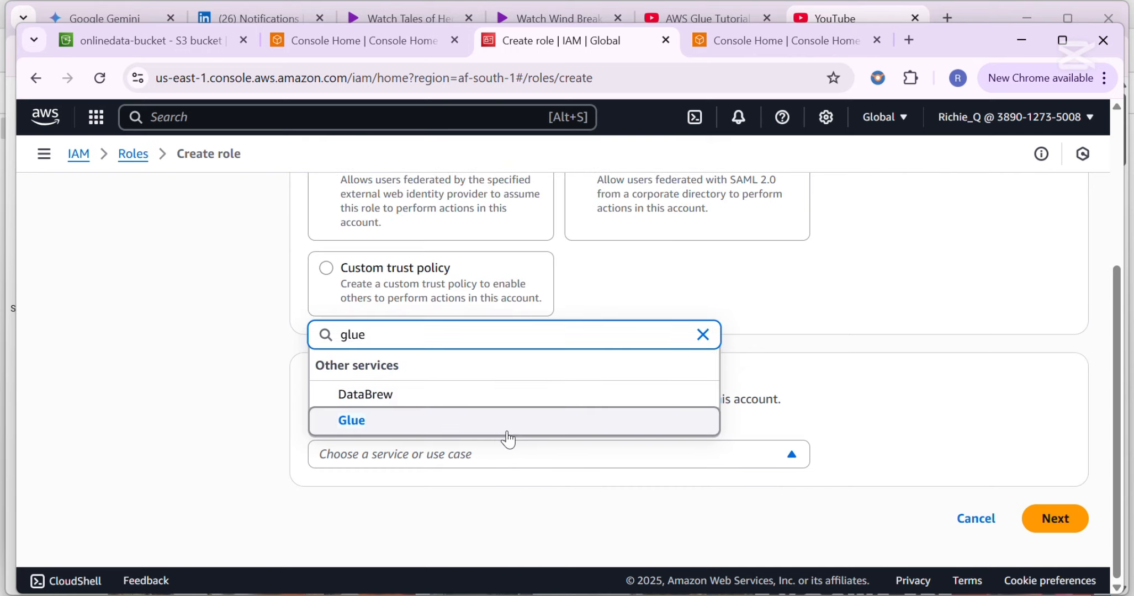
pyautogui.click(437, 427)
pyautogui.scroll(-1, 522, 435)
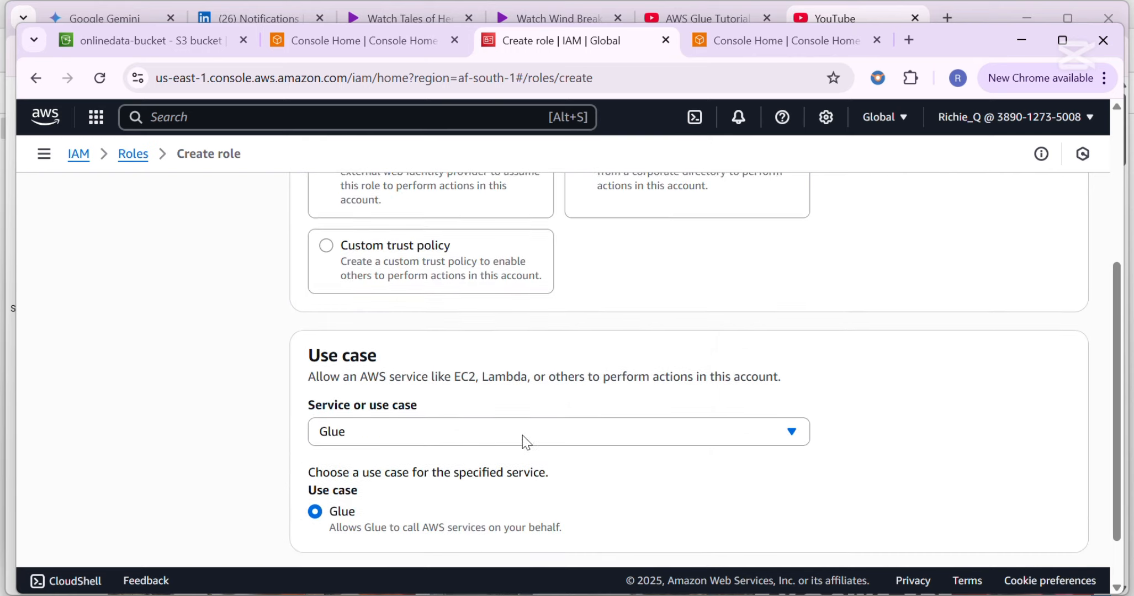
pyautogui.scroll(-1, 523, 435)
pyautogui.click(1057, 517)
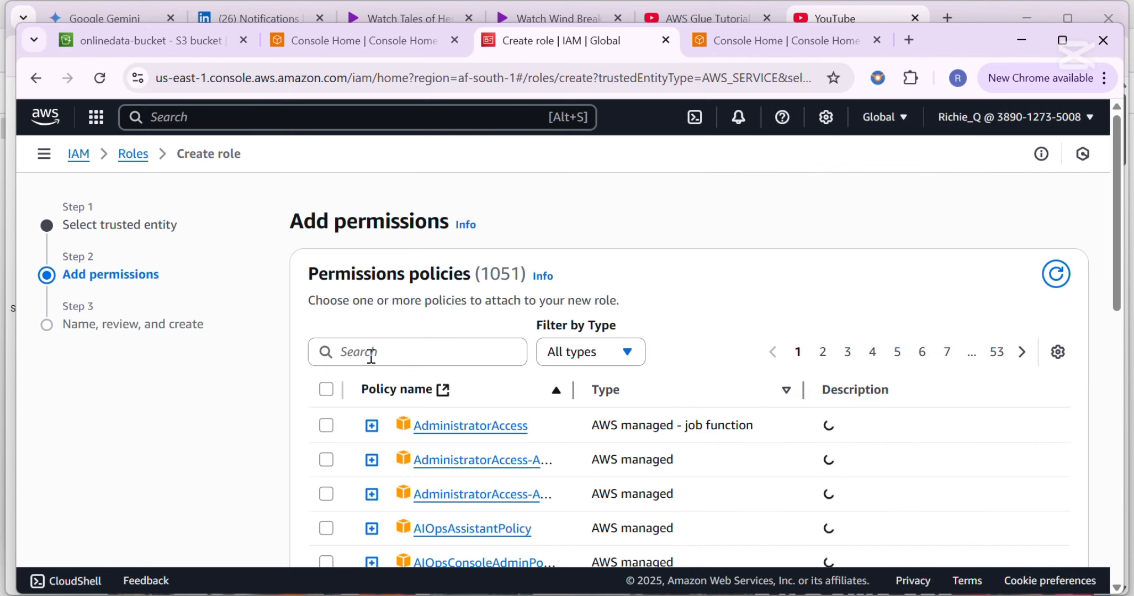
# Step: Widen the policy name column, filter the permissions policies by s3full and select AmazonS3FullAccess for the role
pyautogui.click(371, 358)
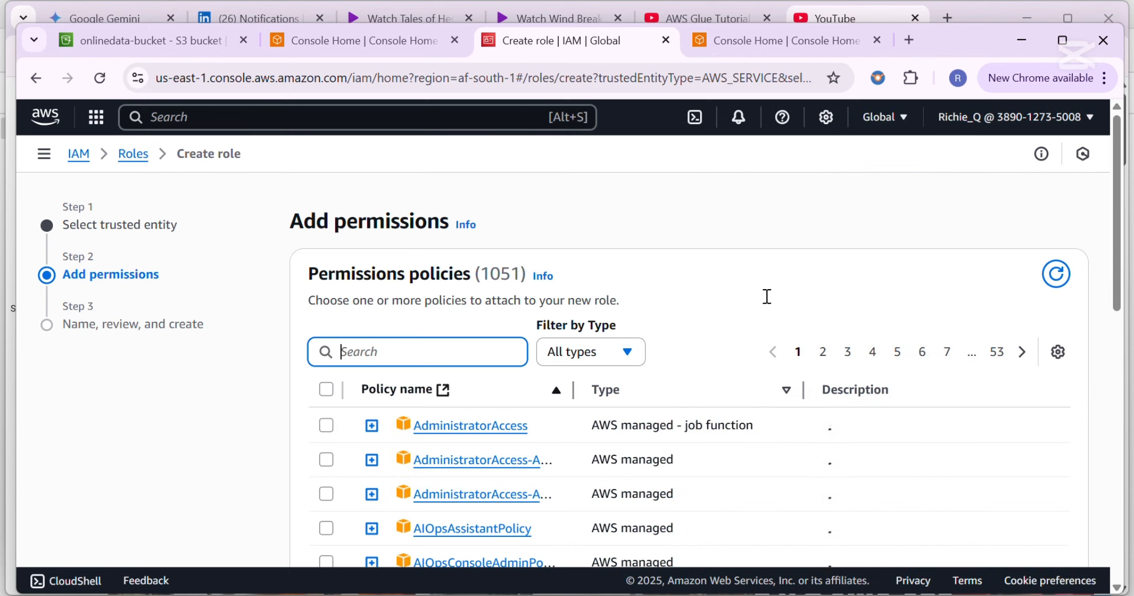
pyautogui.scroll(-3, 582, 436)
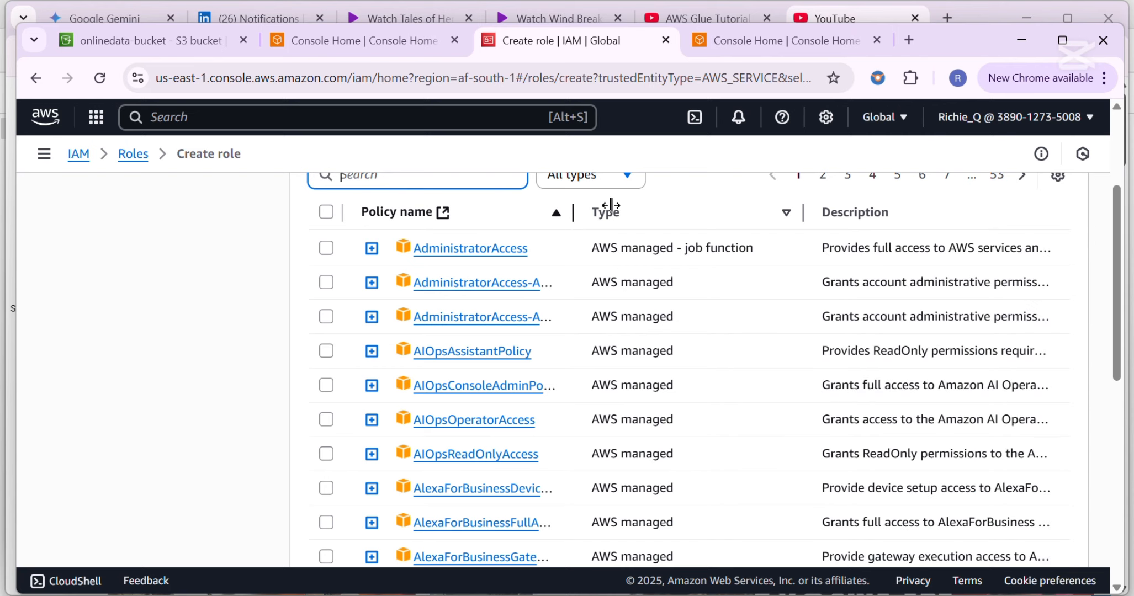
pyautogui.moveTo(611, 205); pyautogui.dragTo(635, 205)
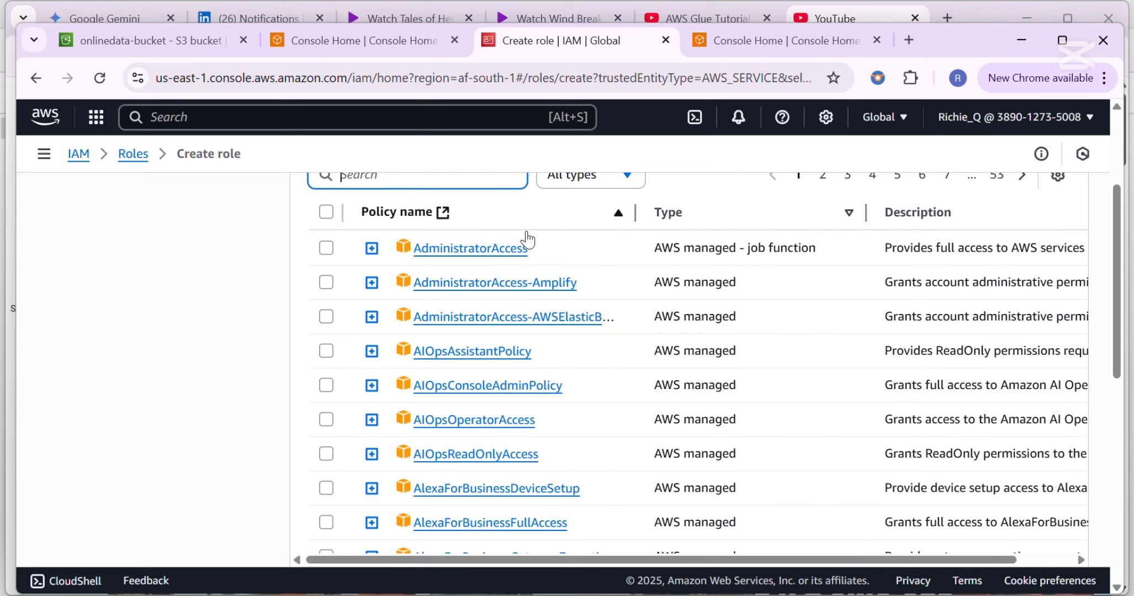
pyautogui.scroll(2, 527, 240)
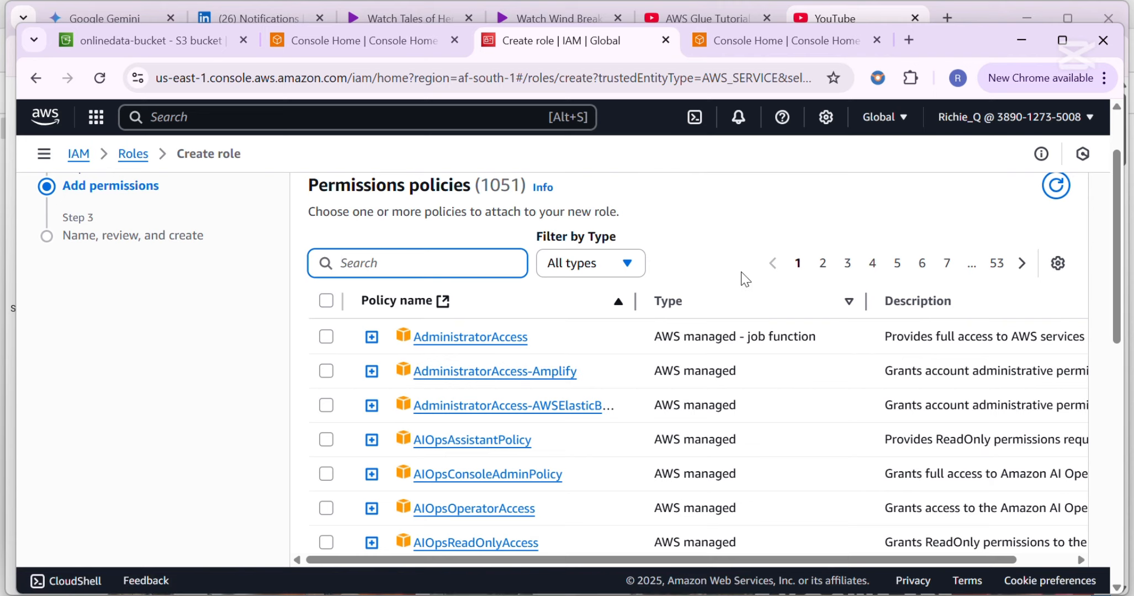
pyautogui.write('s3')
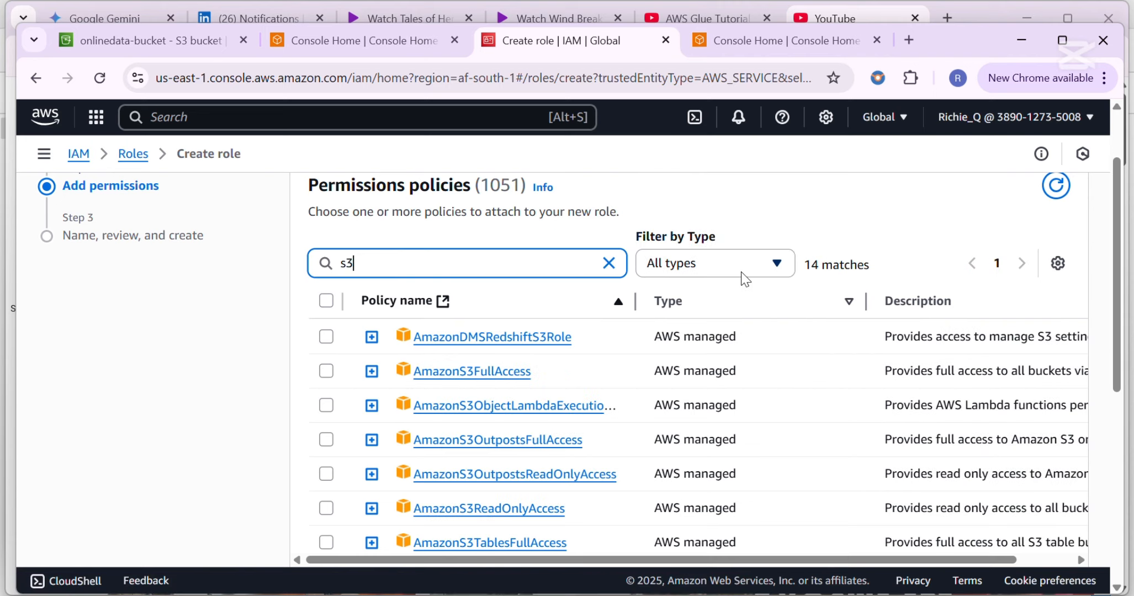
pyautogui.write('f')
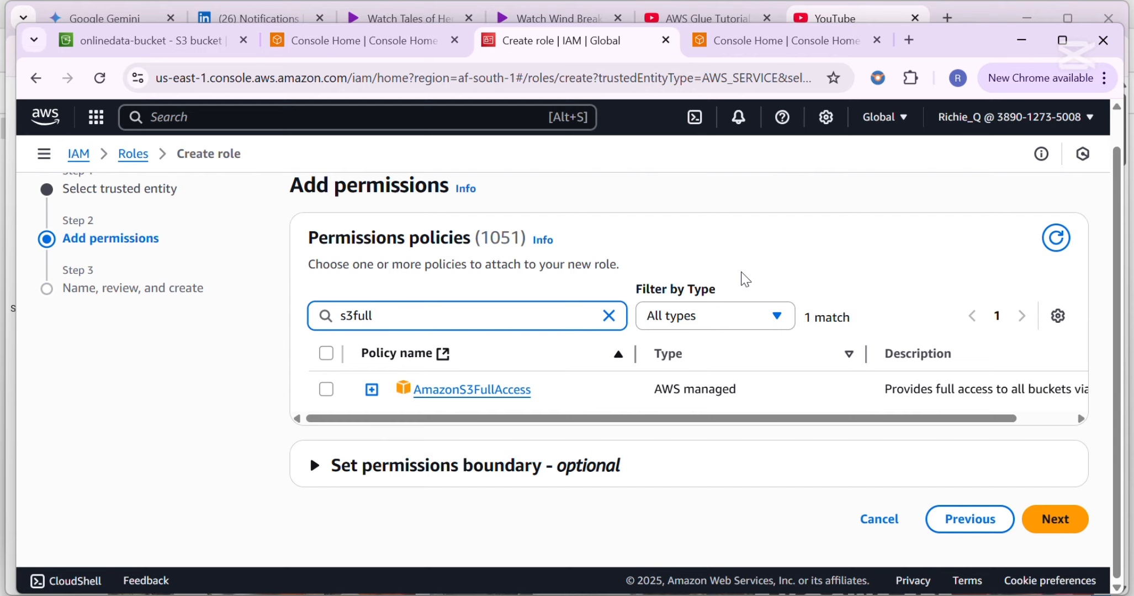
pyautogui.write('ull')
pyautogui.click(326, 390)
# Step: Filter the permissions policies by glue, add AWSGlueConsoleFullAccess to the selection and look through the remaining Glue policies
pyautogui.click(357, 315)
pyautogui.press('BackSpace')
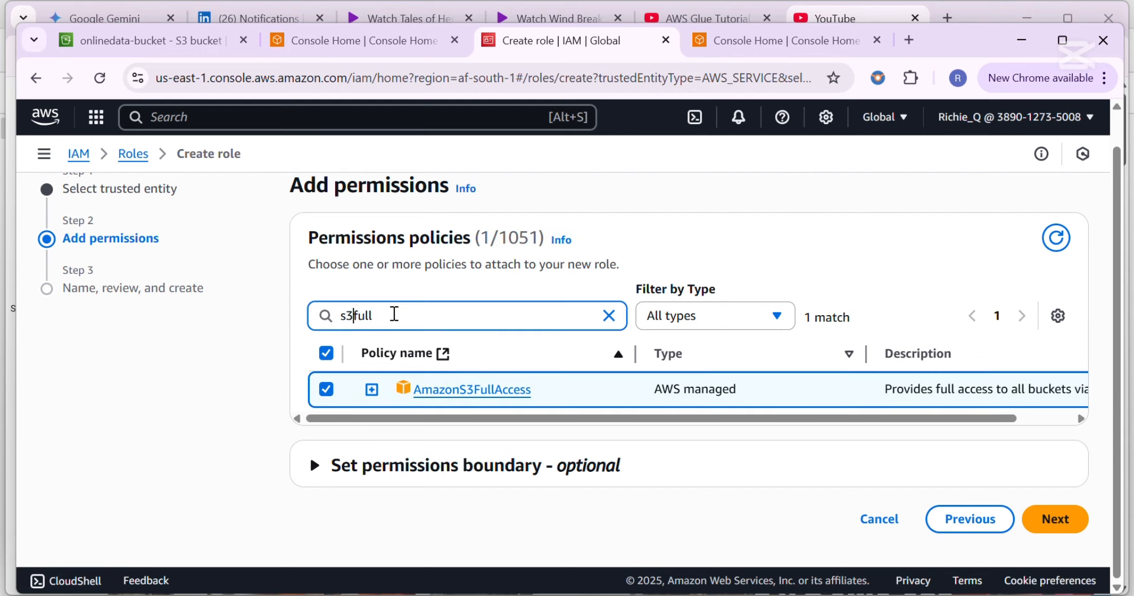
pyautogui.press('BackSpace')
pyautogui.write('glue')
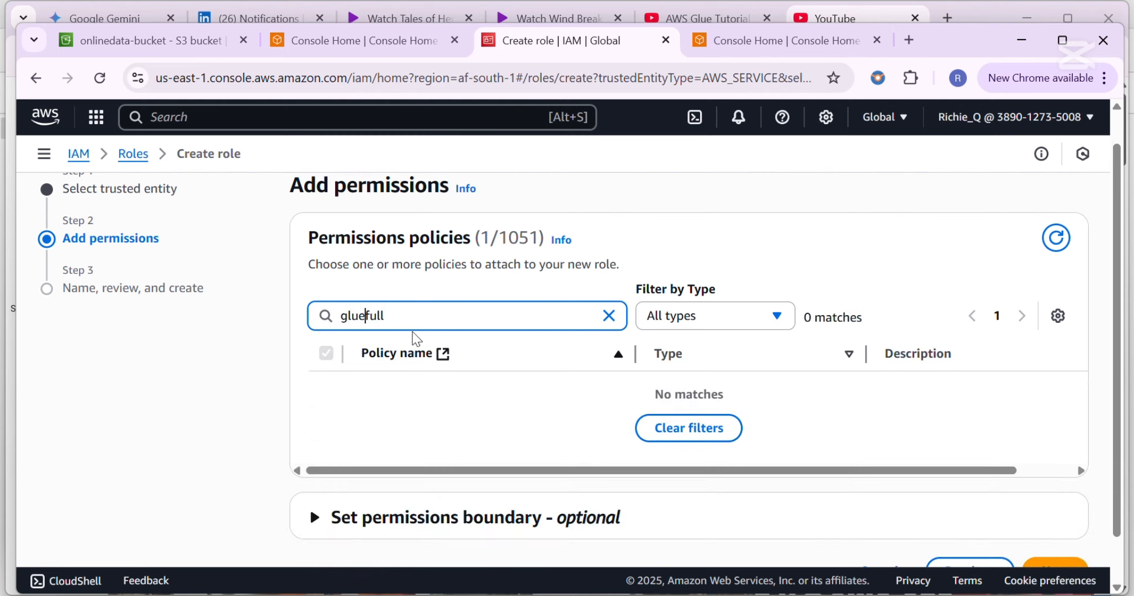
pyautogui.click(423, 318)
pyautogui.press('BackSpace')
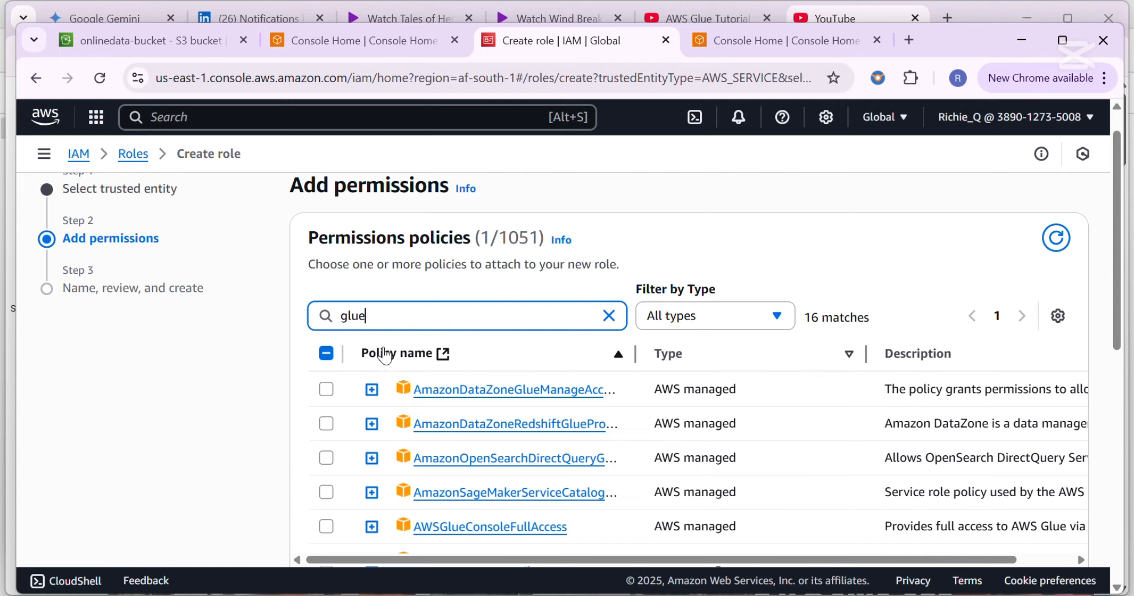
pyautogui.click(325, 526)
pyautogui.scroll(-2, 342, 481)
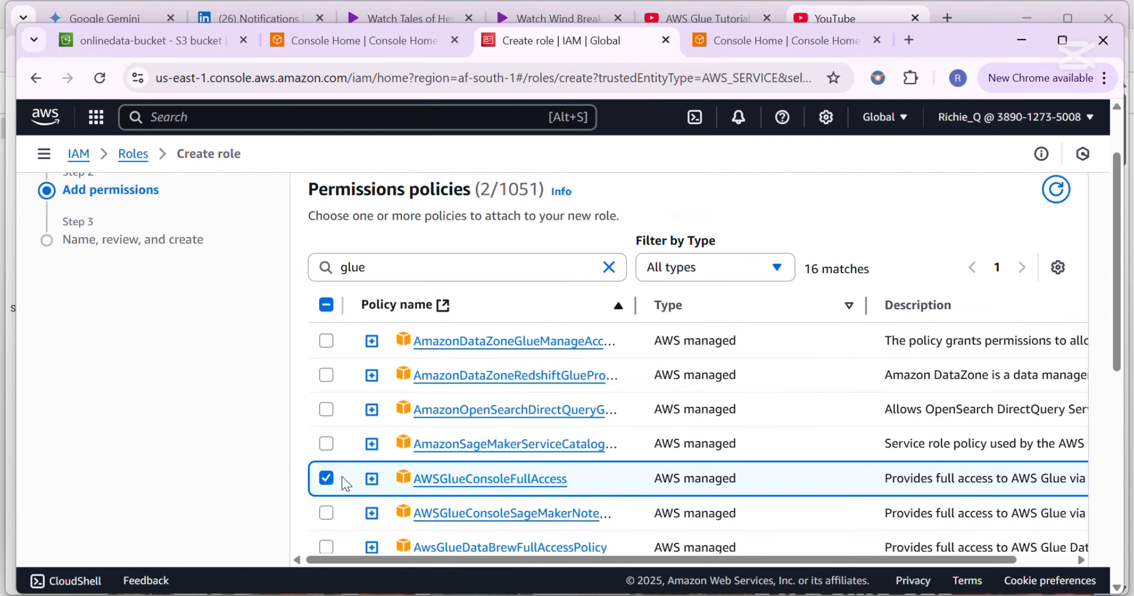
pyautogui.scroll(2, 348, 475)
pyautogui.scroll(-5, 573, 415)
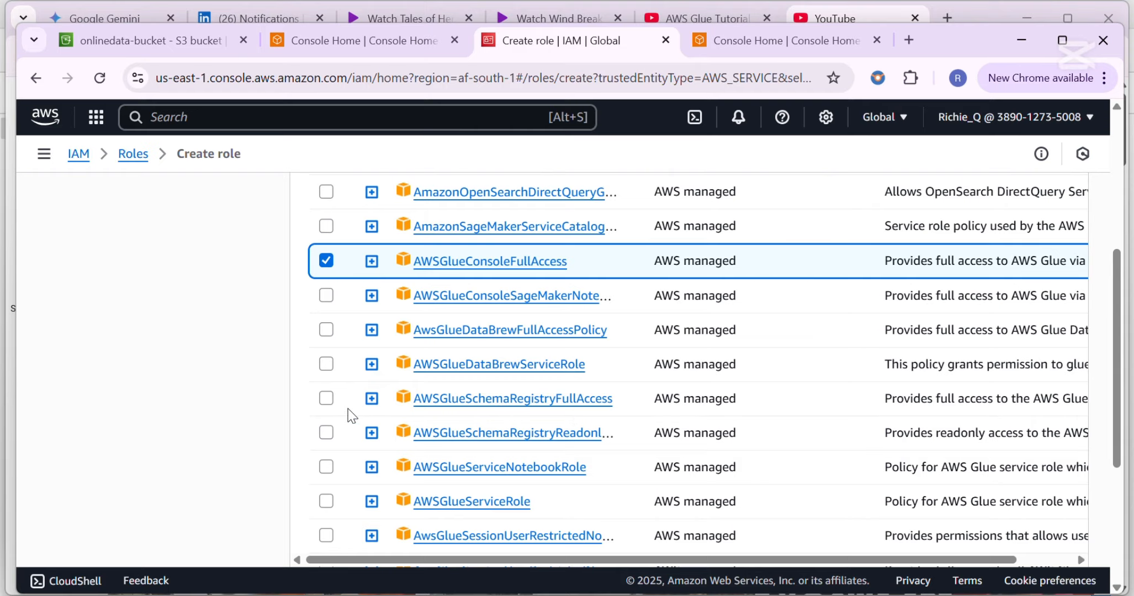
pyautogui.scroll(-5, 550, 354)
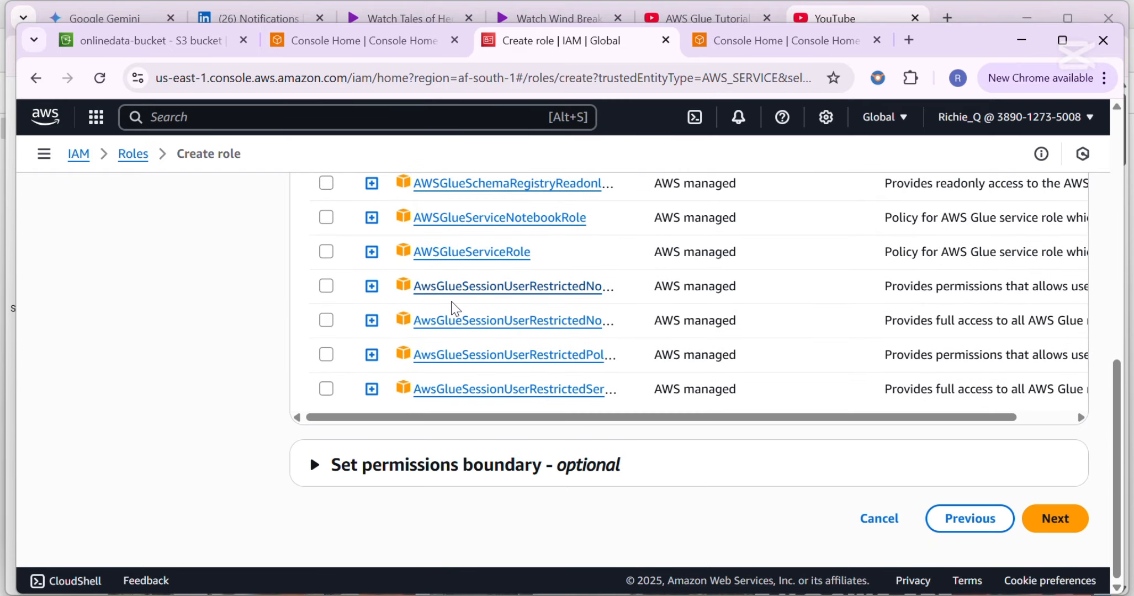
# Step: Filter the permissions policies by athena, add AmazonAthenaFullAccess to the selection and continue to the role's naming and review
pyautogui.scroll(10, 458, 323)
pyautogui.click(405, 351)
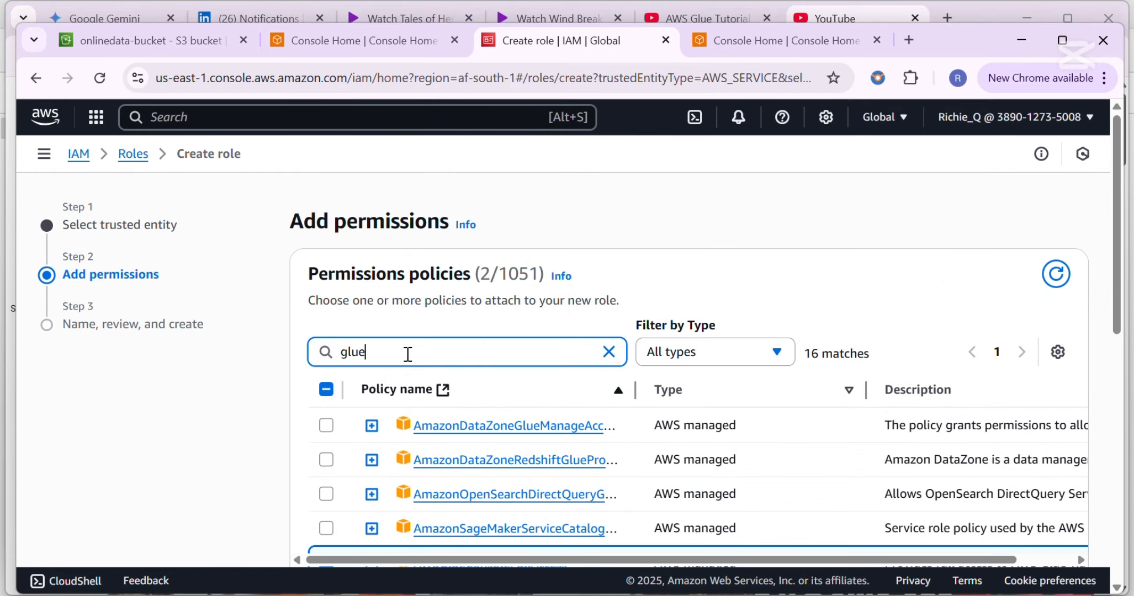
pyautogui.press('BackSpace')
pyautogui.press('BackSpace')
pyautogui.press('BackSpace')
pyautogui.press('BackSpace')
pyautogui.write('athena')
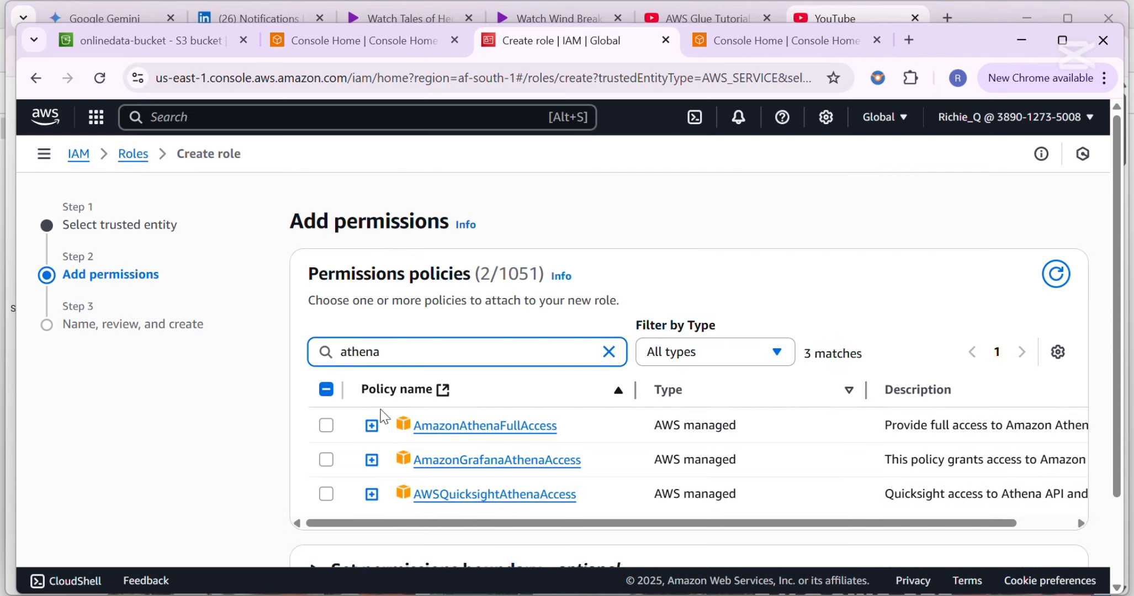
pyautogui.click(326, 426)
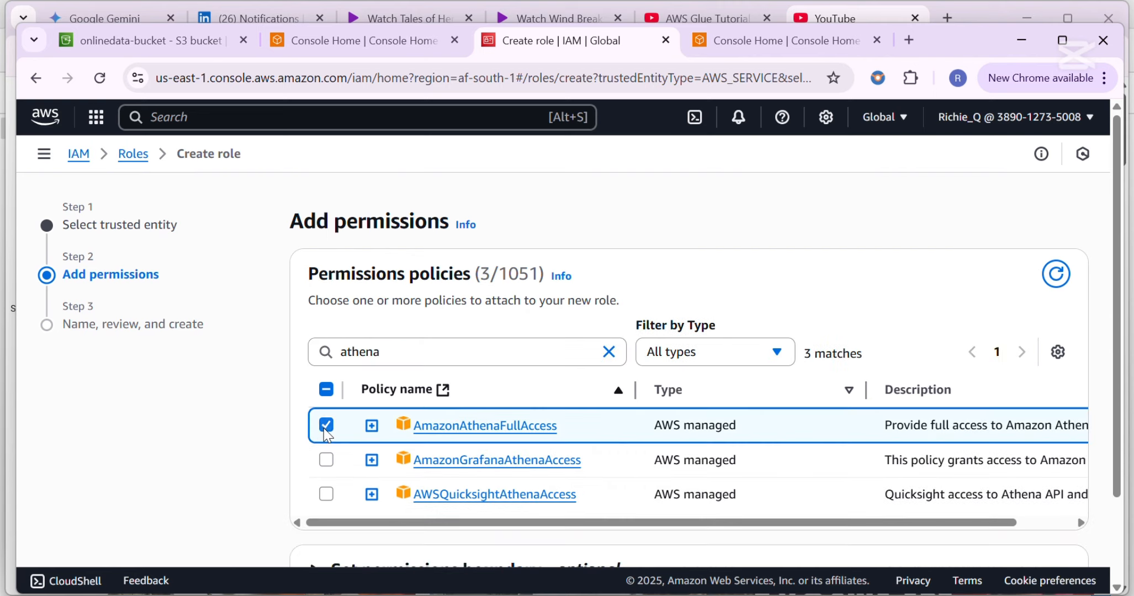
pyautogui.scroll(-2, 579, 411)
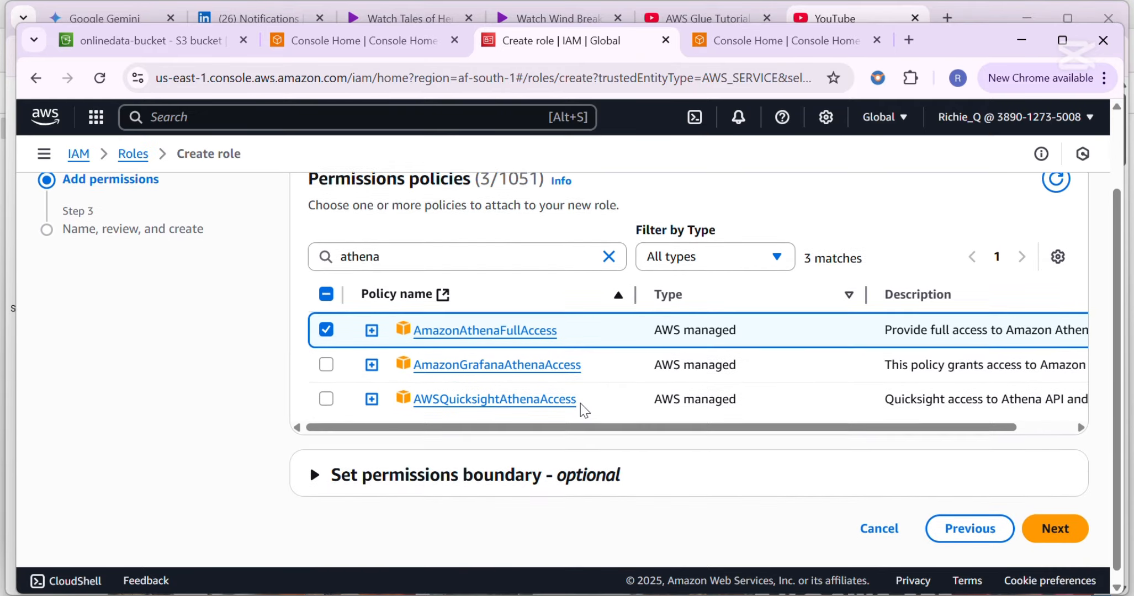
pyautogui.click(1054, 520)
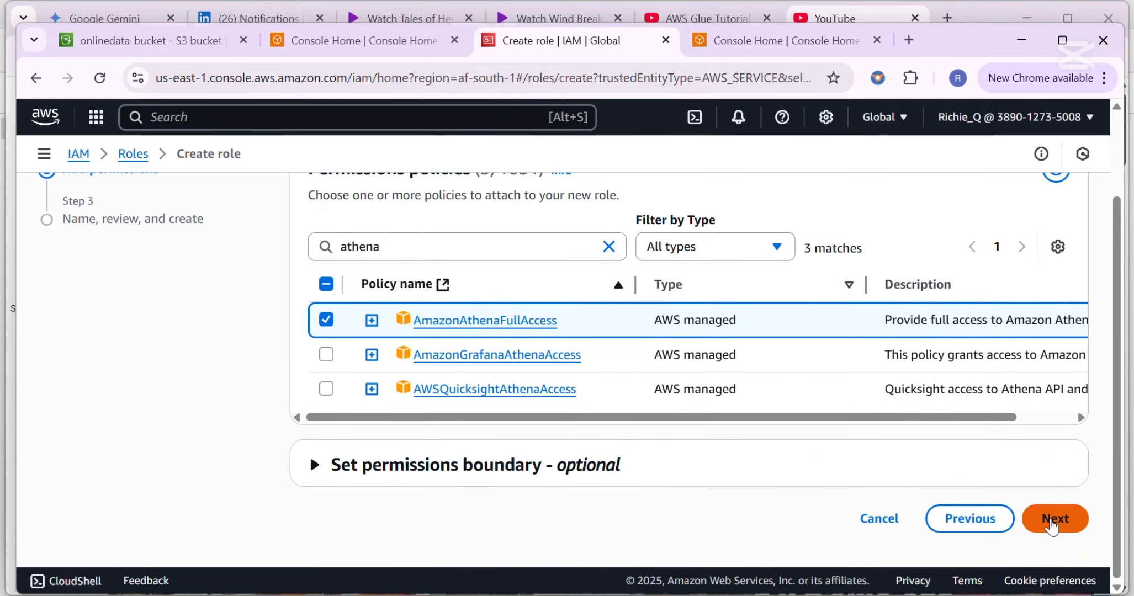
# Step: Name the role onlinedata-role-v1, review its trust policy and attached permissions, and create the role
pyautogui.click(437, 261)
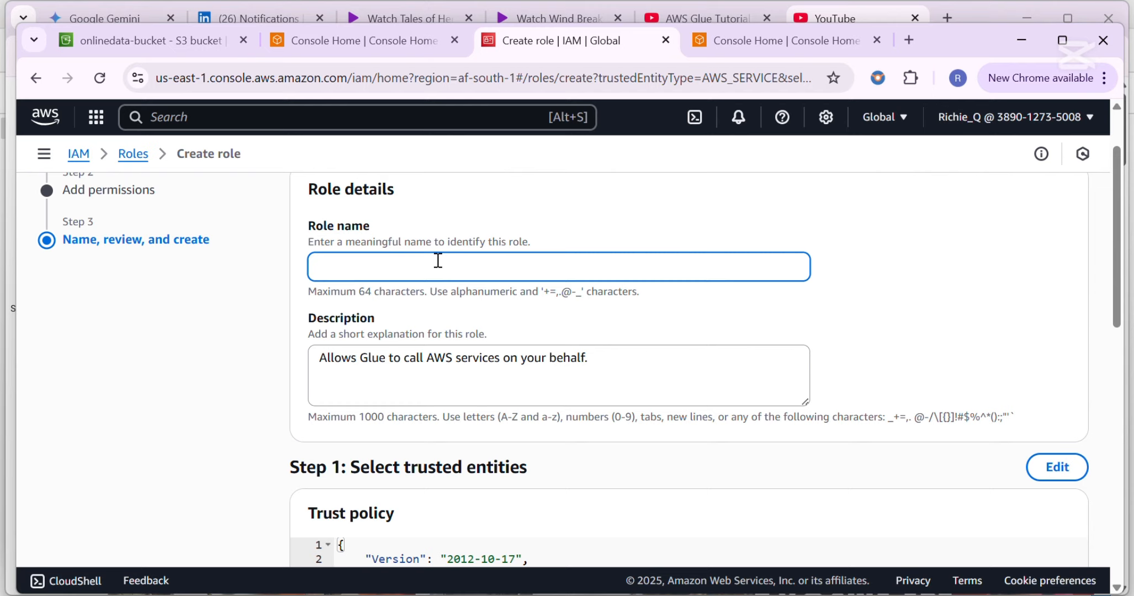
pyautogui.write('onlinedata-role-v1')
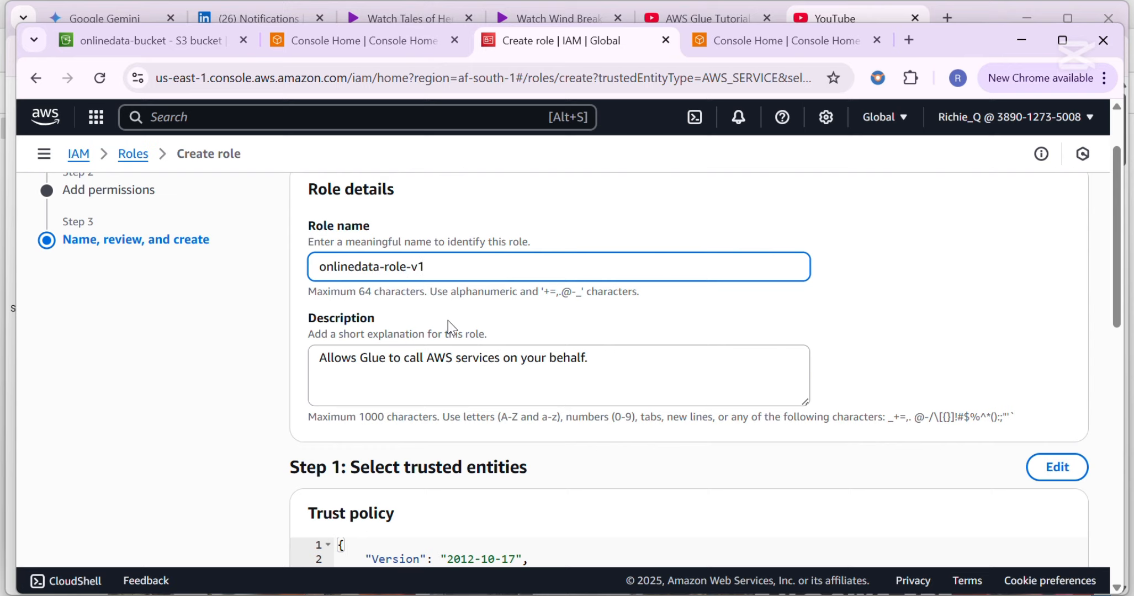
pyautogui.scroll(-10, 449, 326)
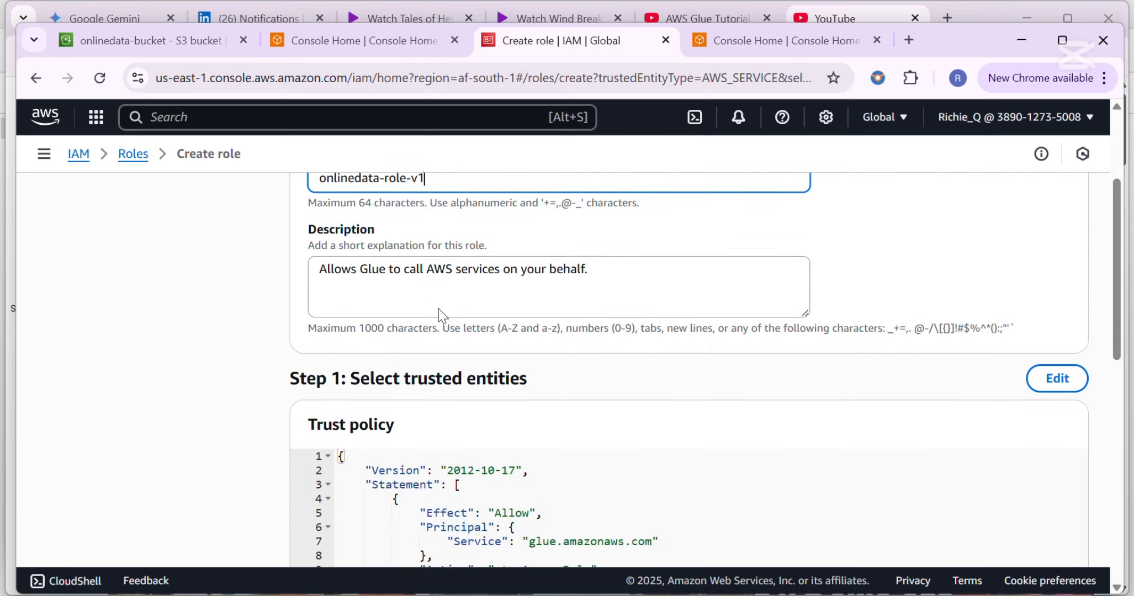
pyautogui.scroll(-1, 573, 313)
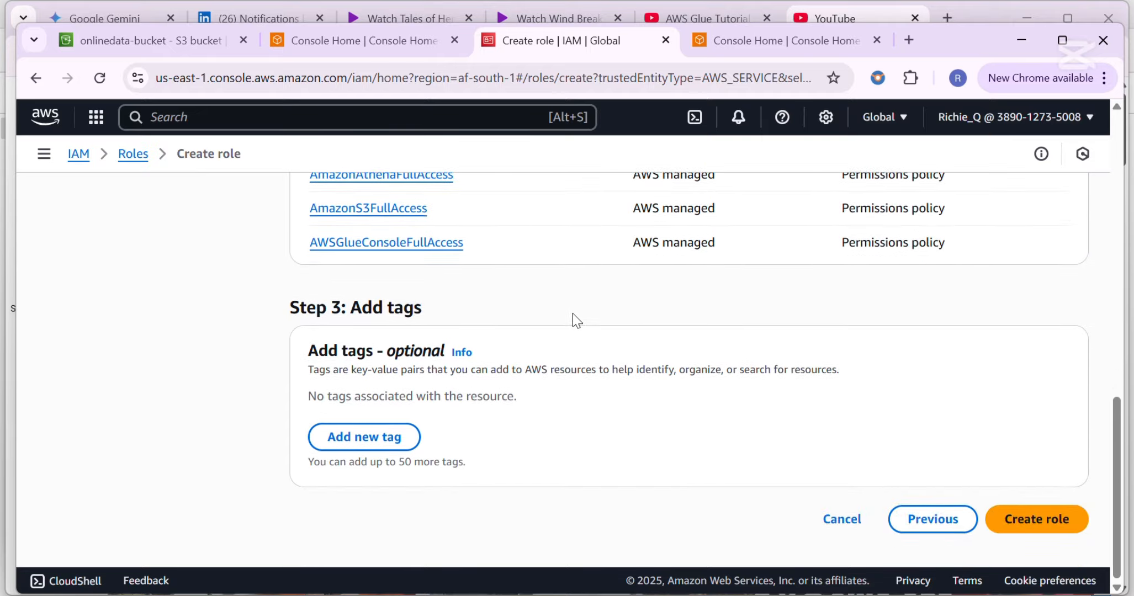
pyautogui.scroll(6, 575, 319)
pyautogui.scroll(6, 533, 305)
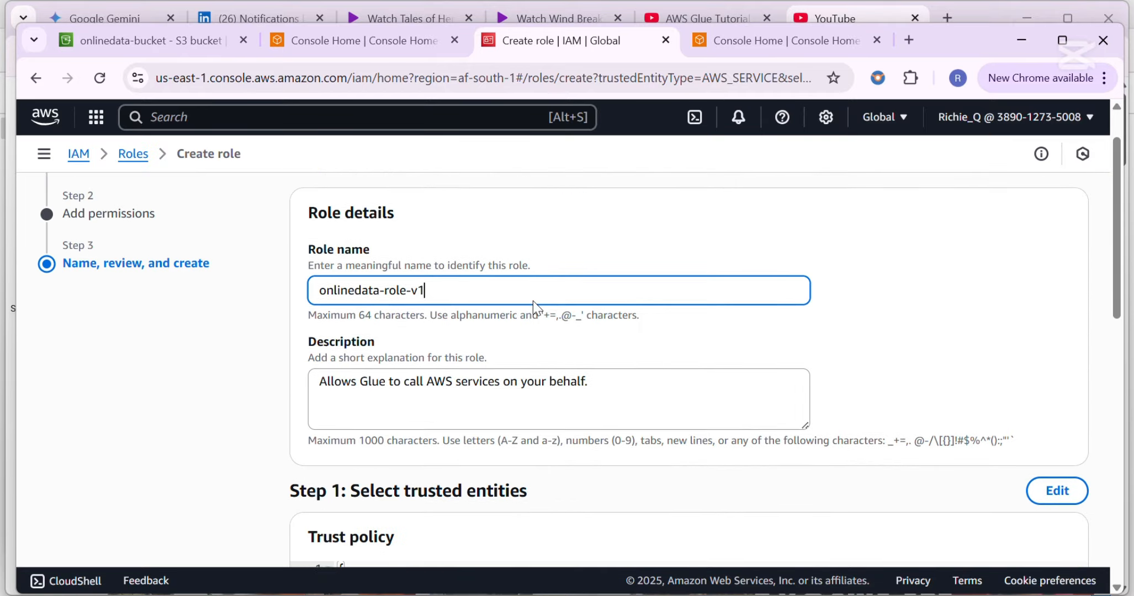
pyautogui.scroll(-5, 546, 302)
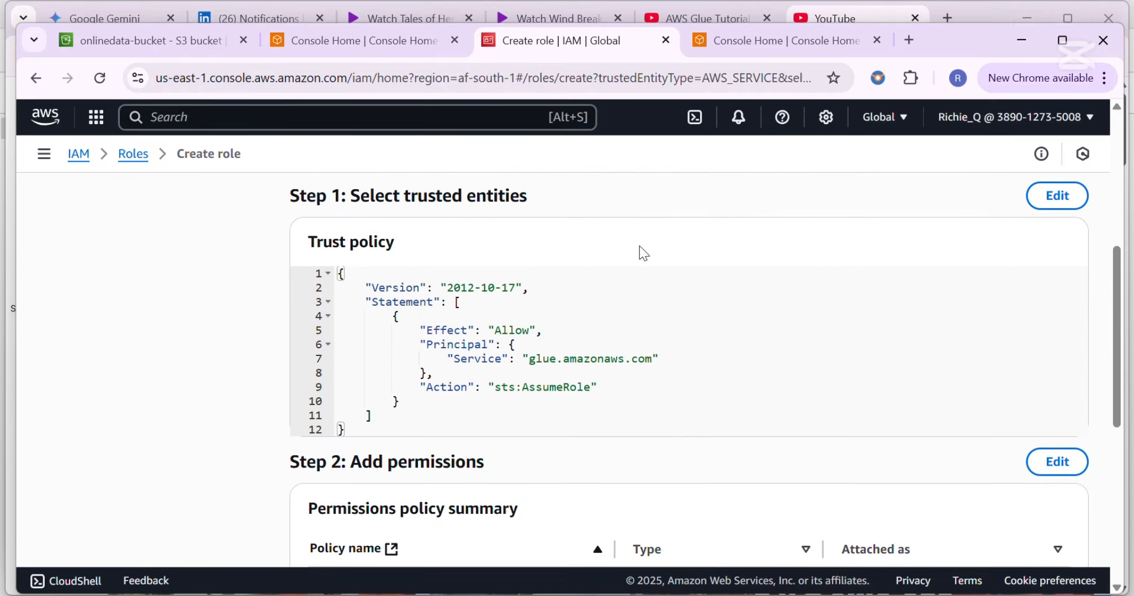
pyautogui.scroll(-6, 640, 245)
pyautogui.scroll(1, 574, 311)
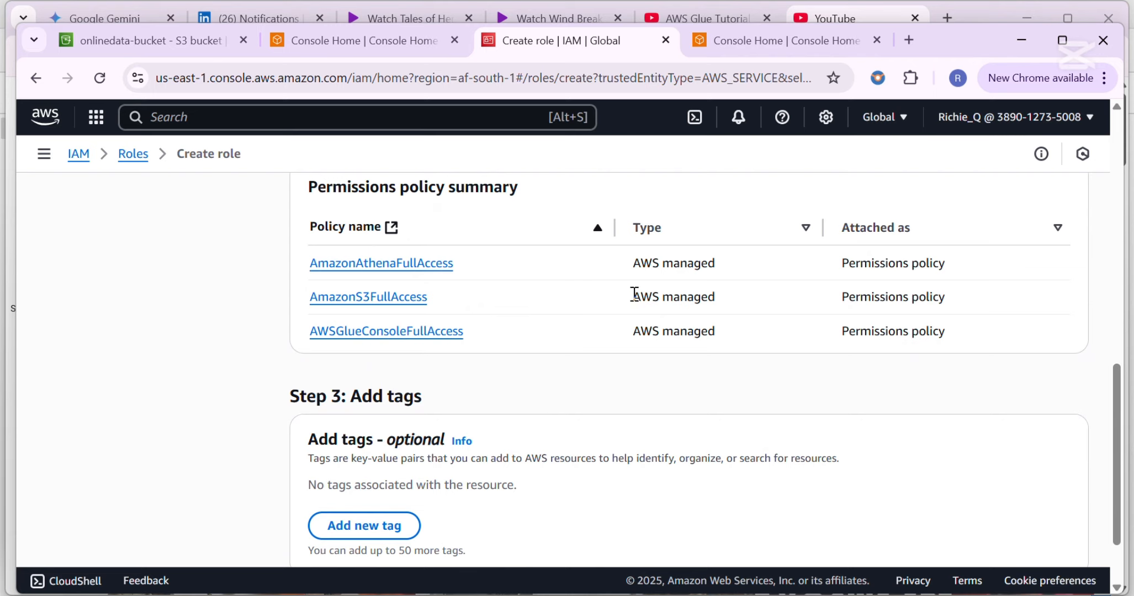
pyautogui.scroll(-2, 700, 426)
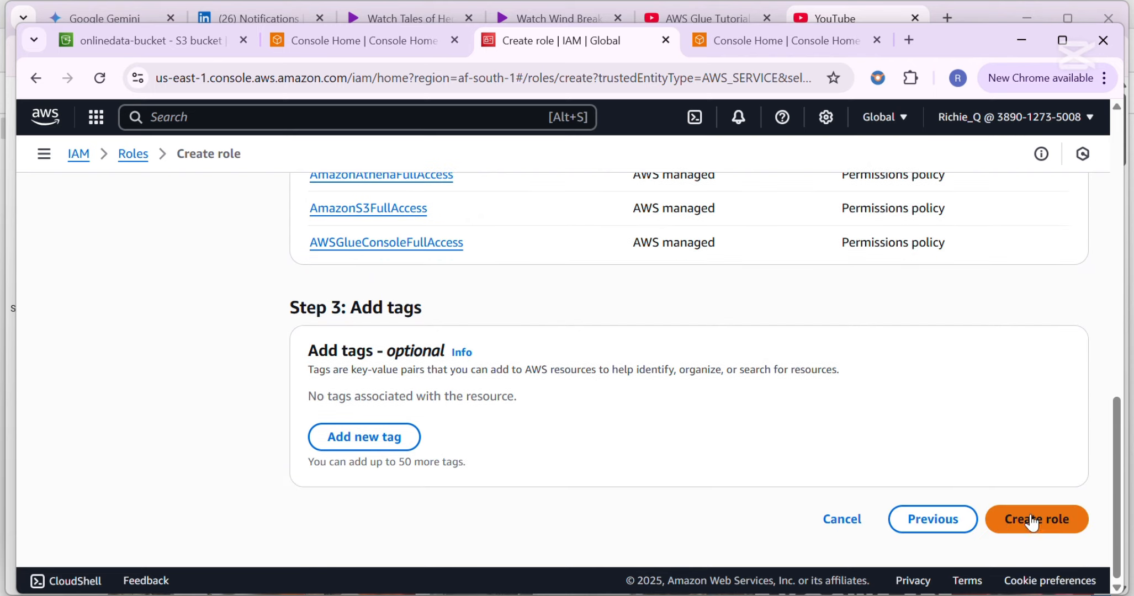
pyautogui.click(1017, 528)
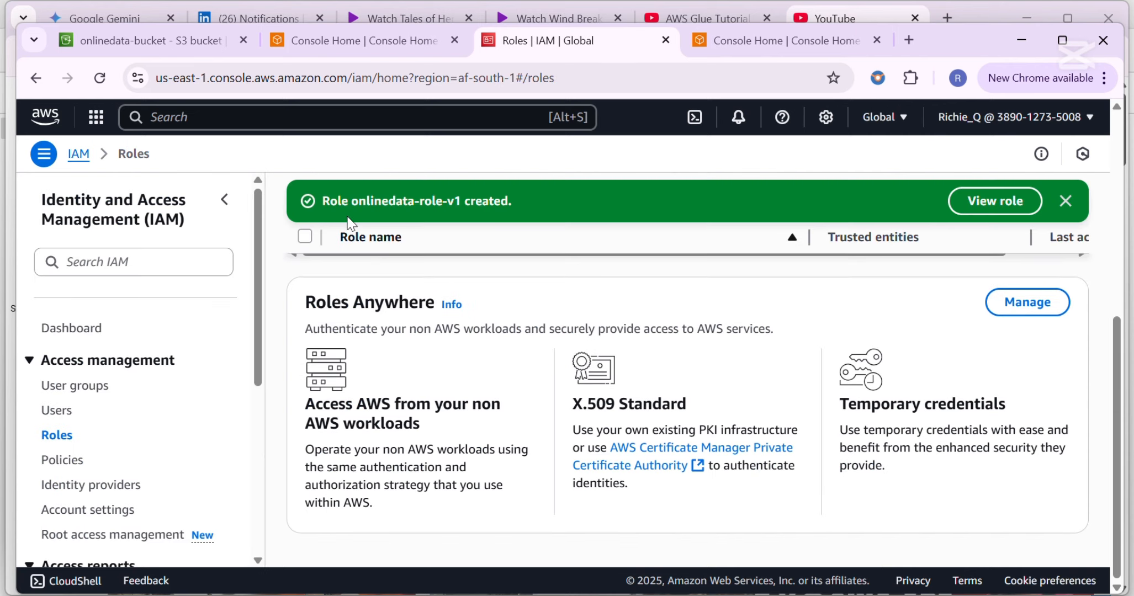
# Step: Maximize the browser window and look through the Roles list for the new onlinedata-role-v1 role
pyautogui.scroll(6, 428, 354)
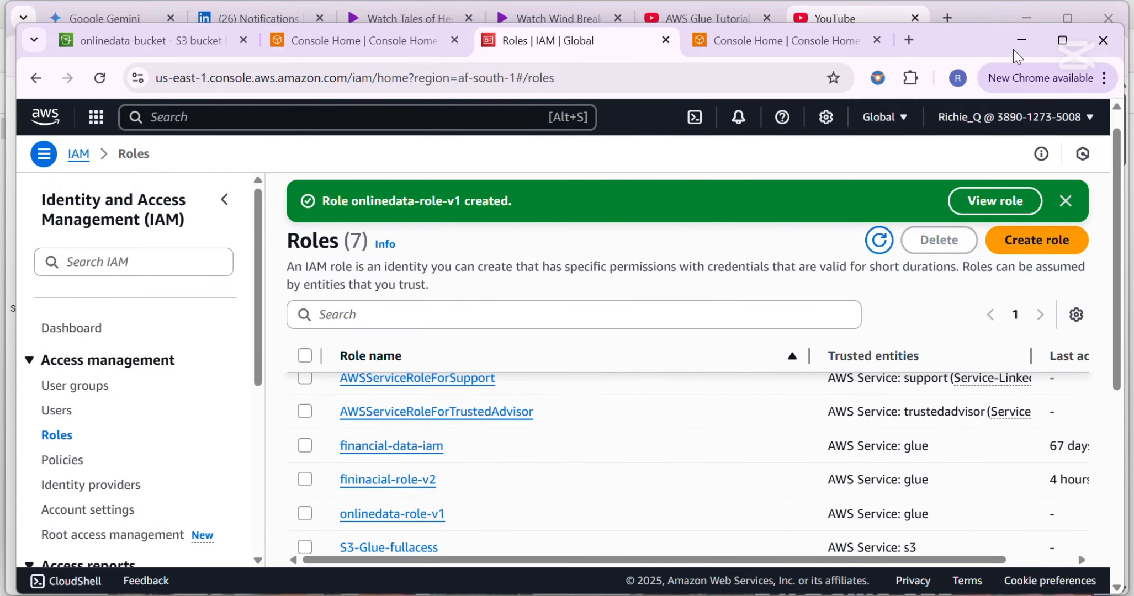
pyautogui.click(1061, 41)
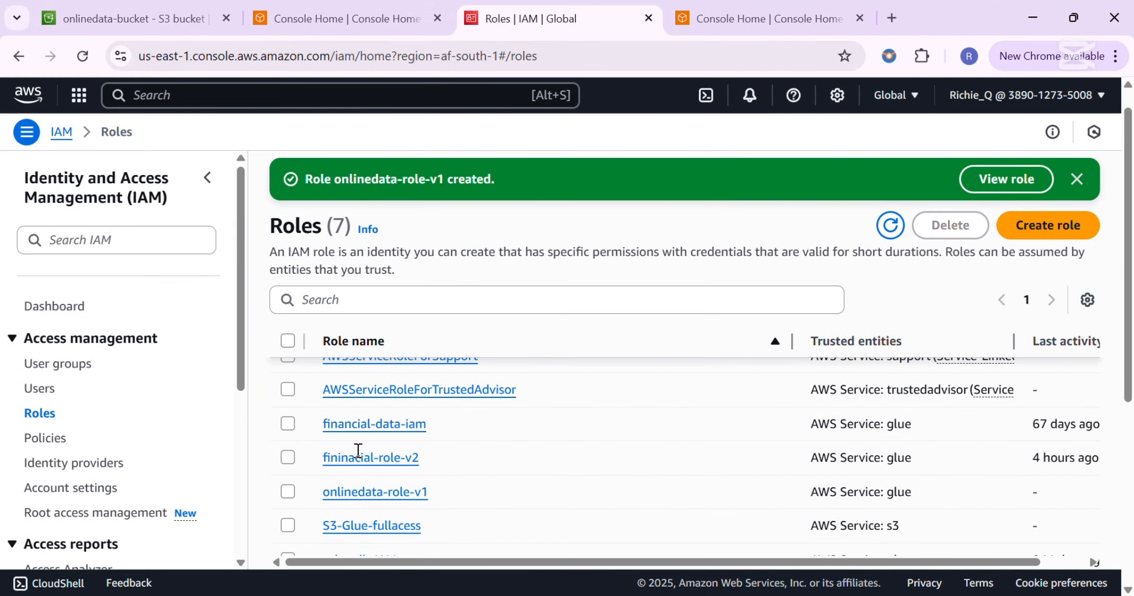
pyautogui.scroll(-2, 353, 442)
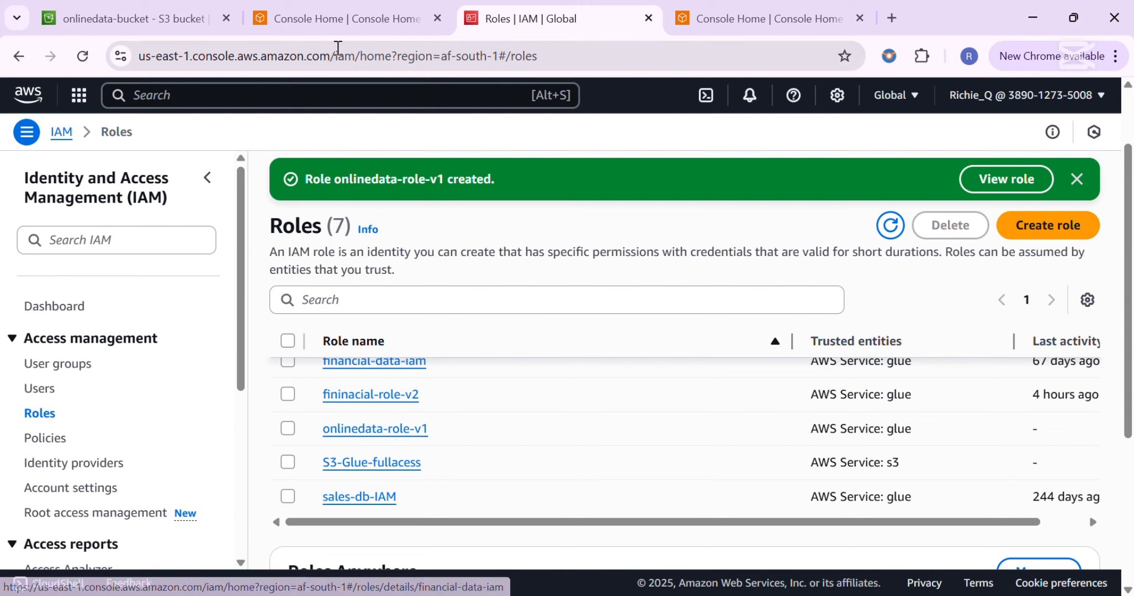
# Step: Open AWS Glue from the Console Home browser tab and start a new Visual ETL job from its ETL jobs page
pyautogui.click(326, 20)
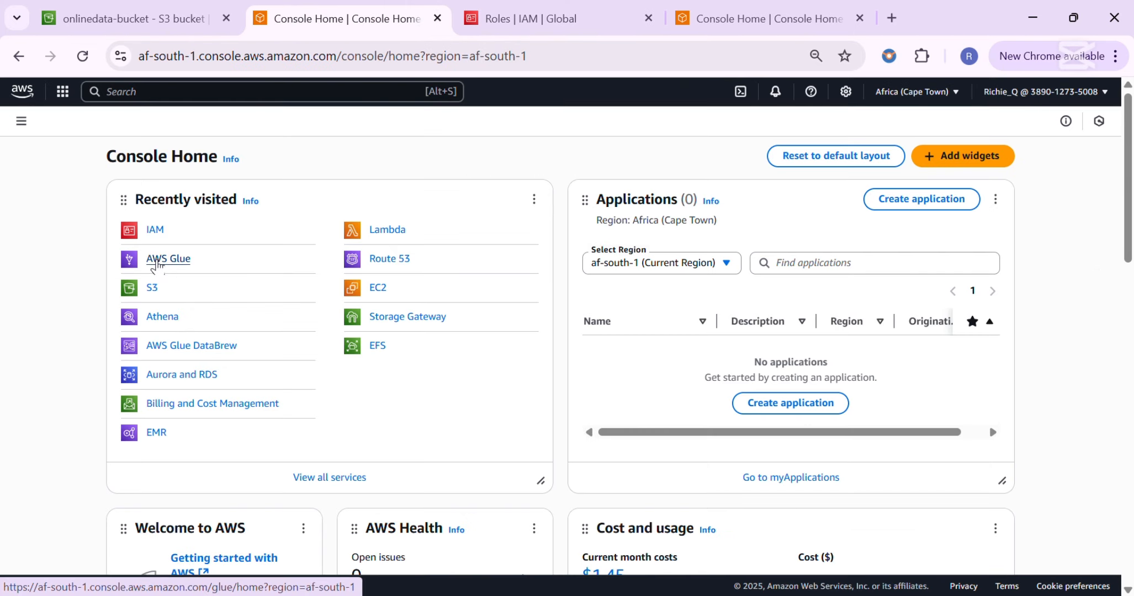
pyautogui.click(157, 266)
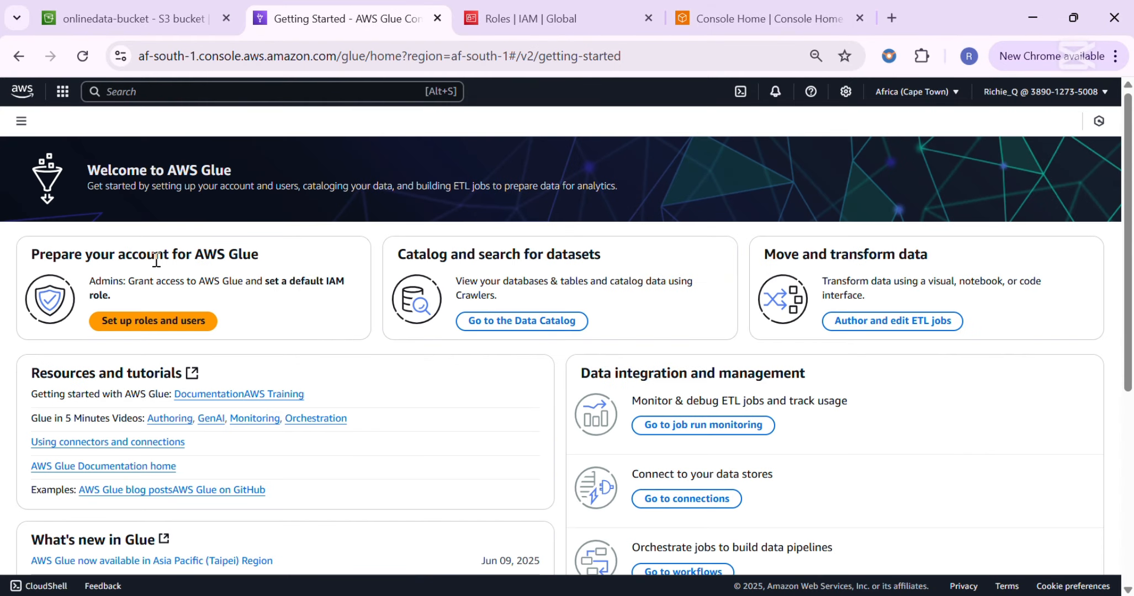
pyautogui.click(21, 123)
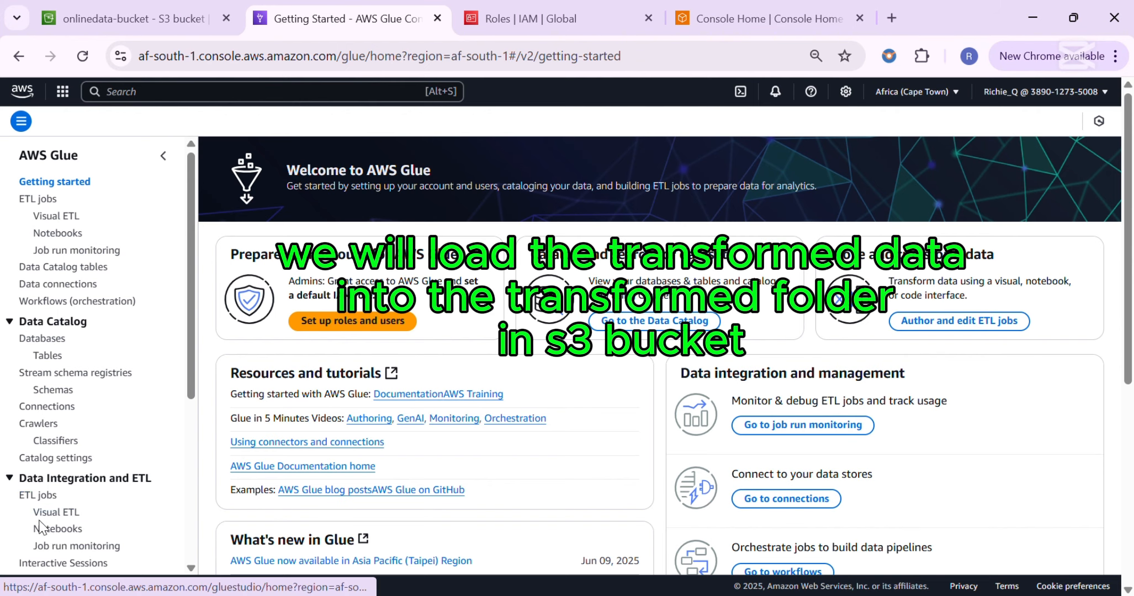
pyautogui.click(37, 496)
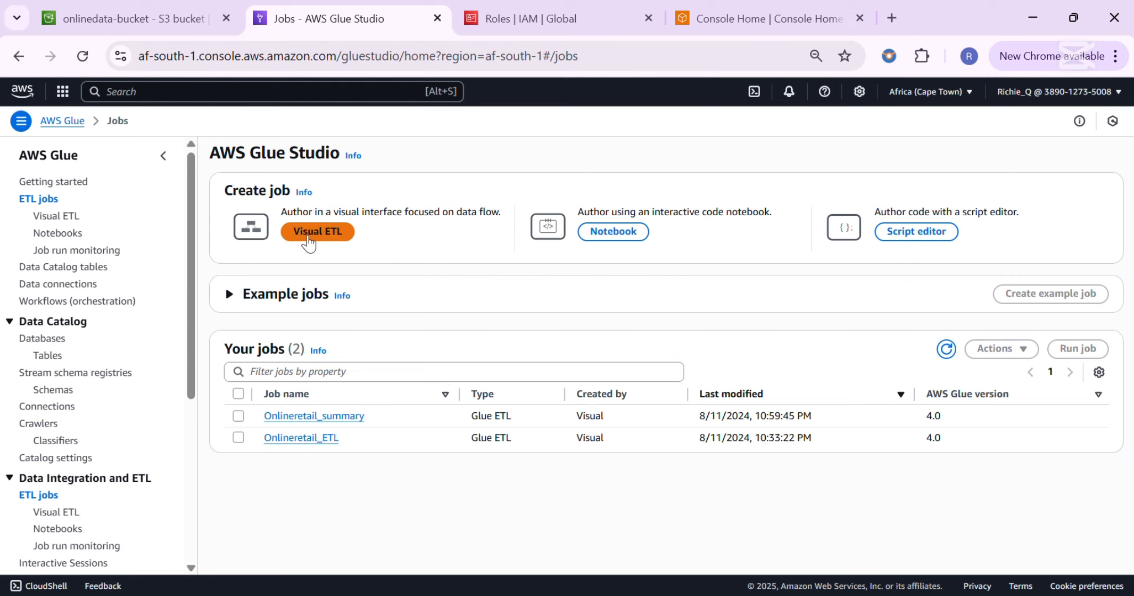
pyautogui.click(308, 239)
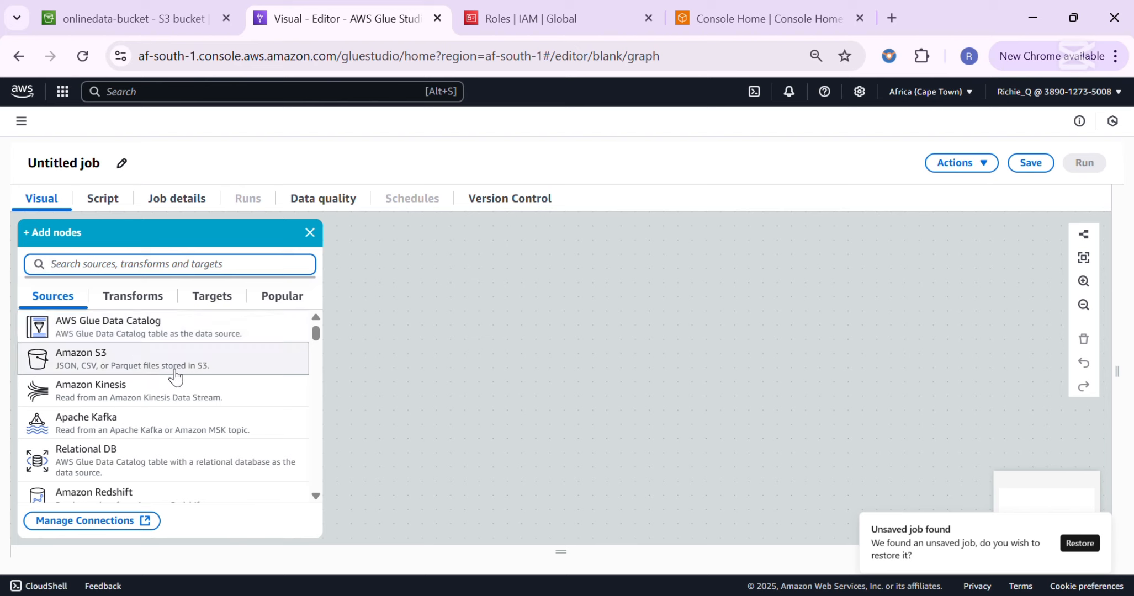
# Step: Look through the available data sources, add an Amazon S3 source node to the job canvas and open its properties
pyautogui.scroll(-2, 179, 397)
pyautogui.scroll(-3, 182, 408)
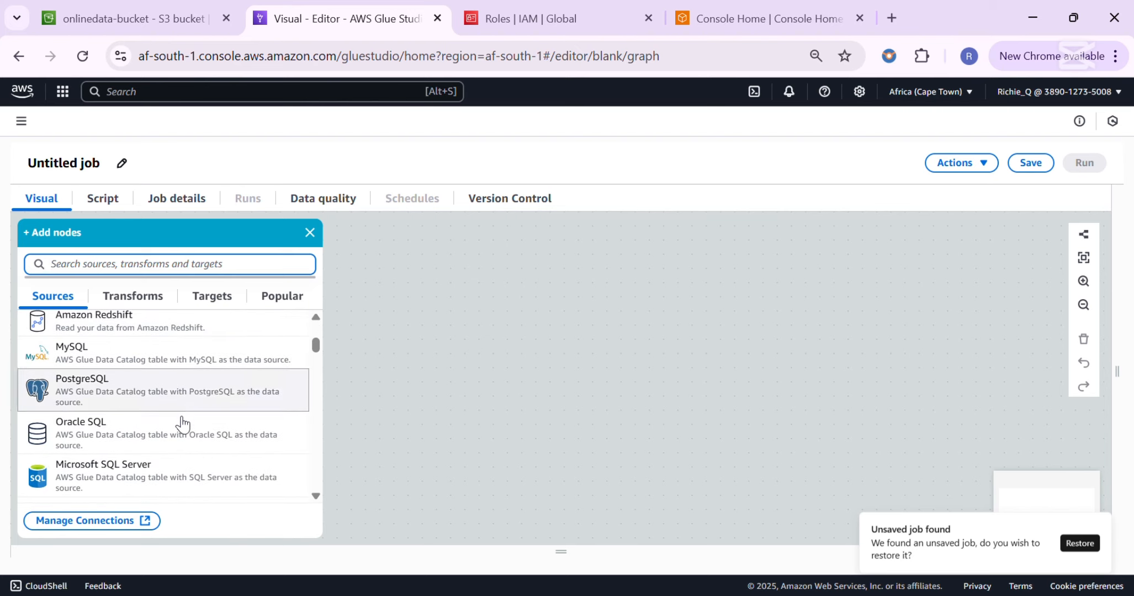
pyautogui.scroll(3, 182, 431)
pyautogui.scroll(2, 182, 430)
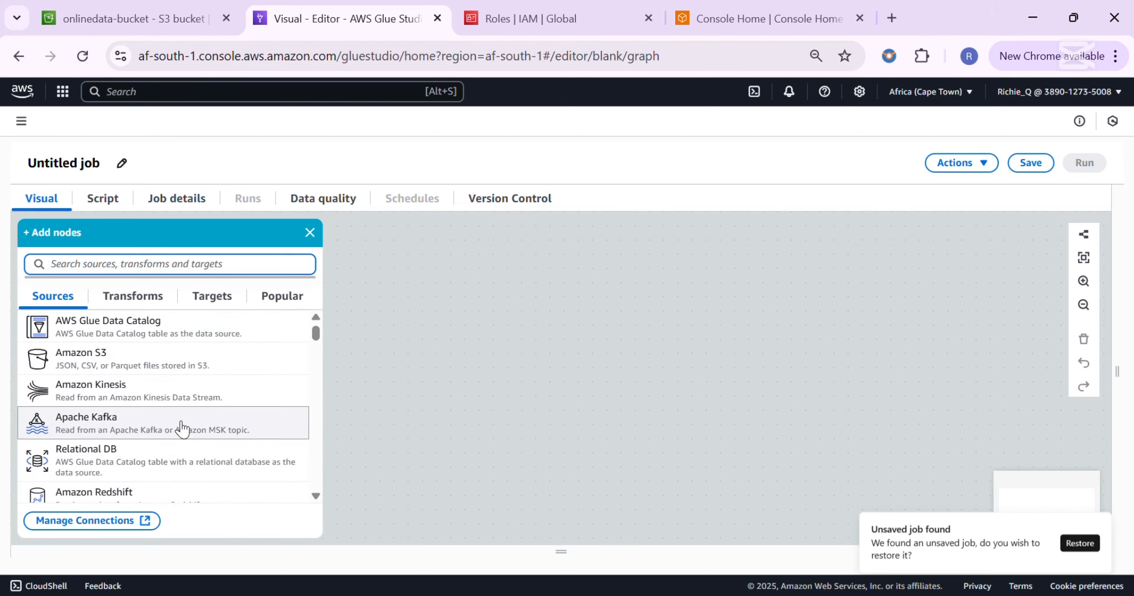
pyautogui.click(129, 366)
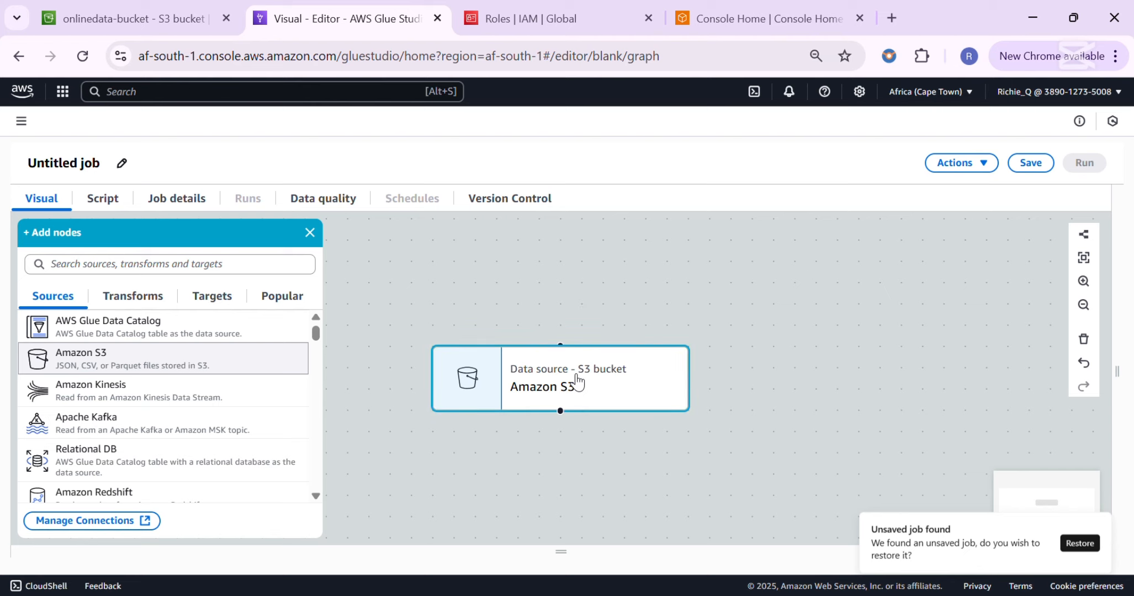
pyautogui.click(550, 384)
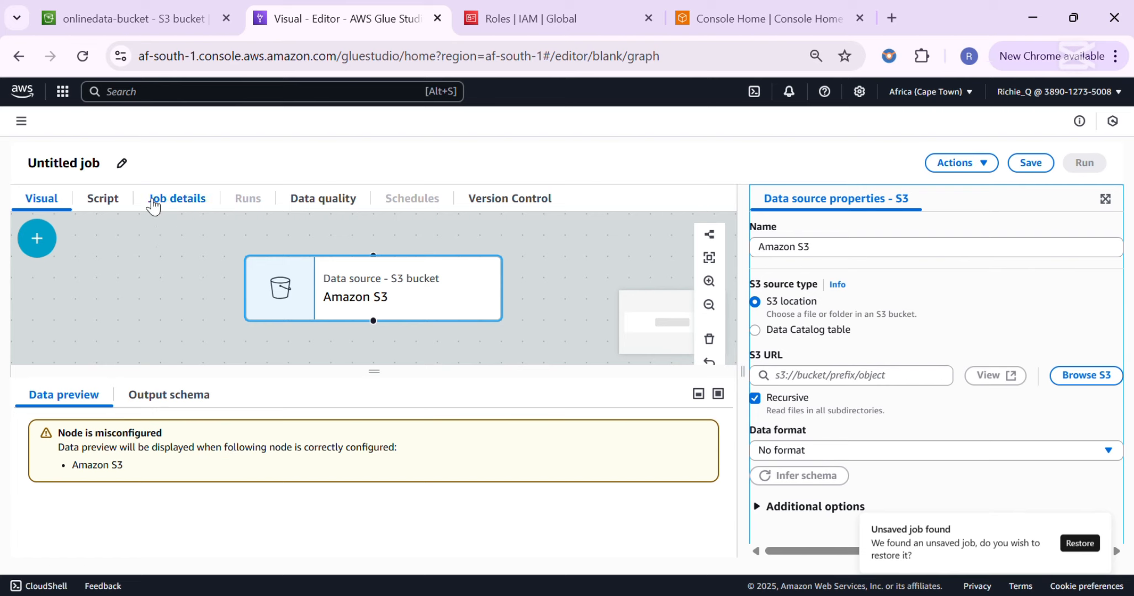
# Step: Rename the untitled Glue job as onlinetransformationjob
pyautogui.click(86, 165)
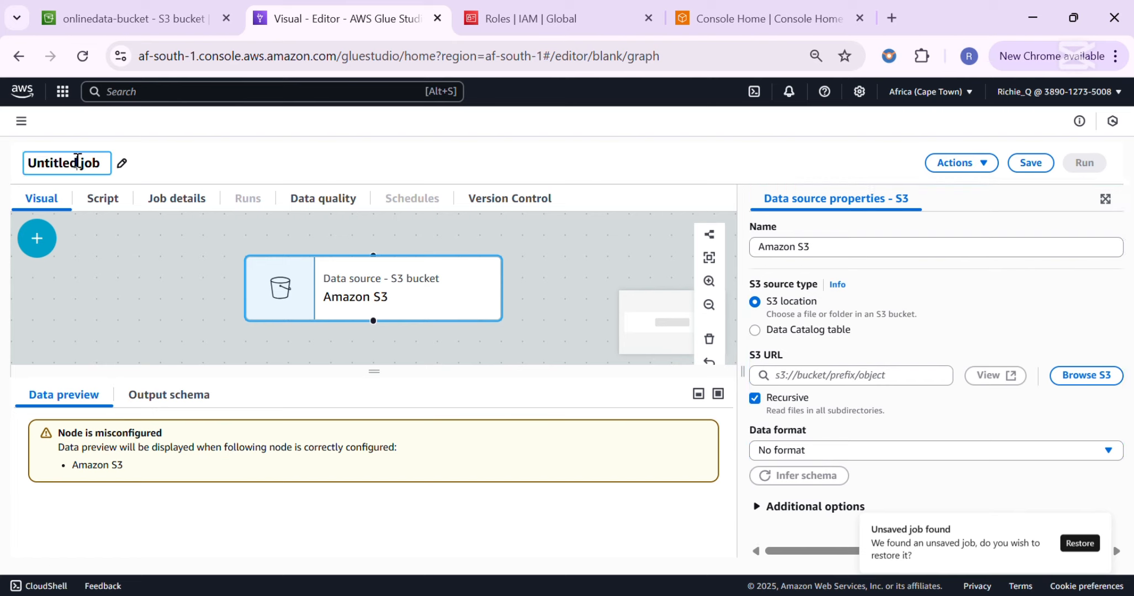
pyautogui.moveTo(71, 163); pyautogui.dragTo(17, 164)
pyautogui.moveTo(103, 163); pyautogui.dragTo(10, 171)
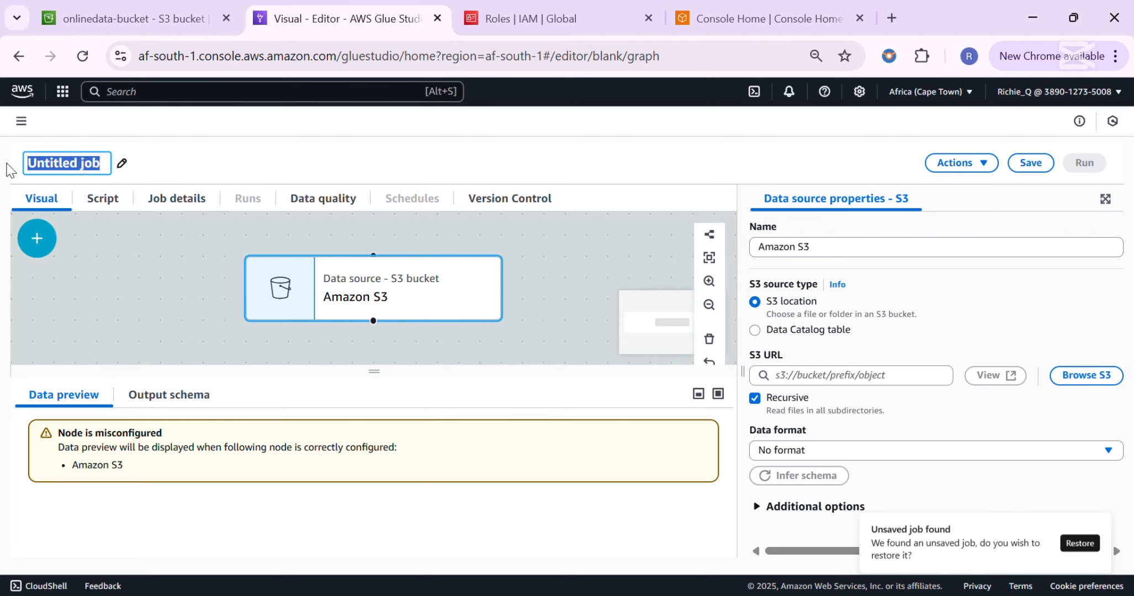
pyautogui.write('online')
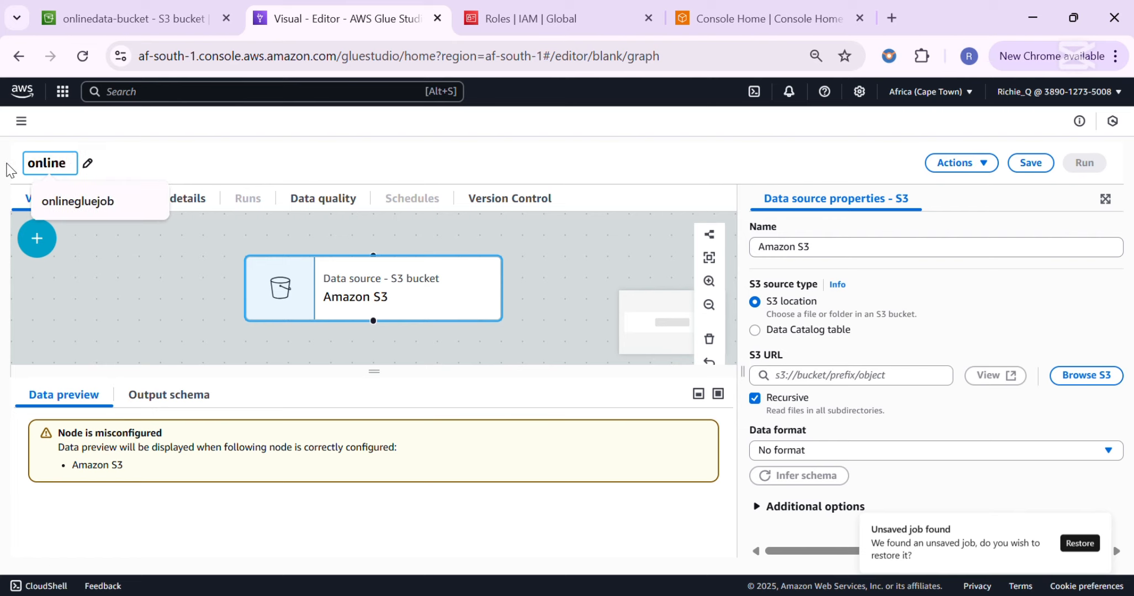
pyautogui.write('transforma')
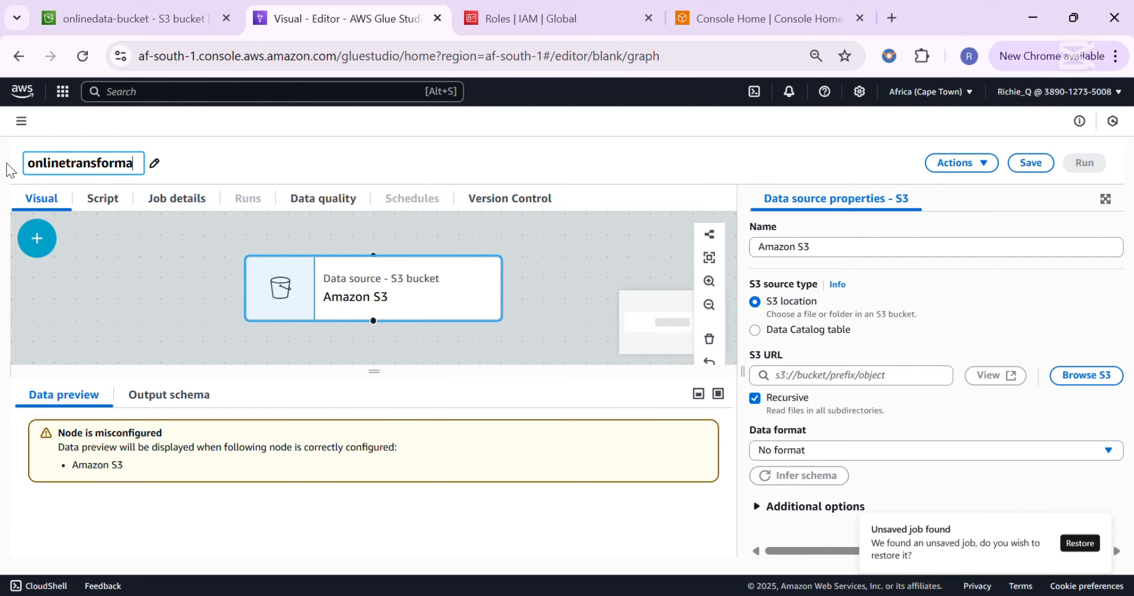
pyautogui.write('tionjob')
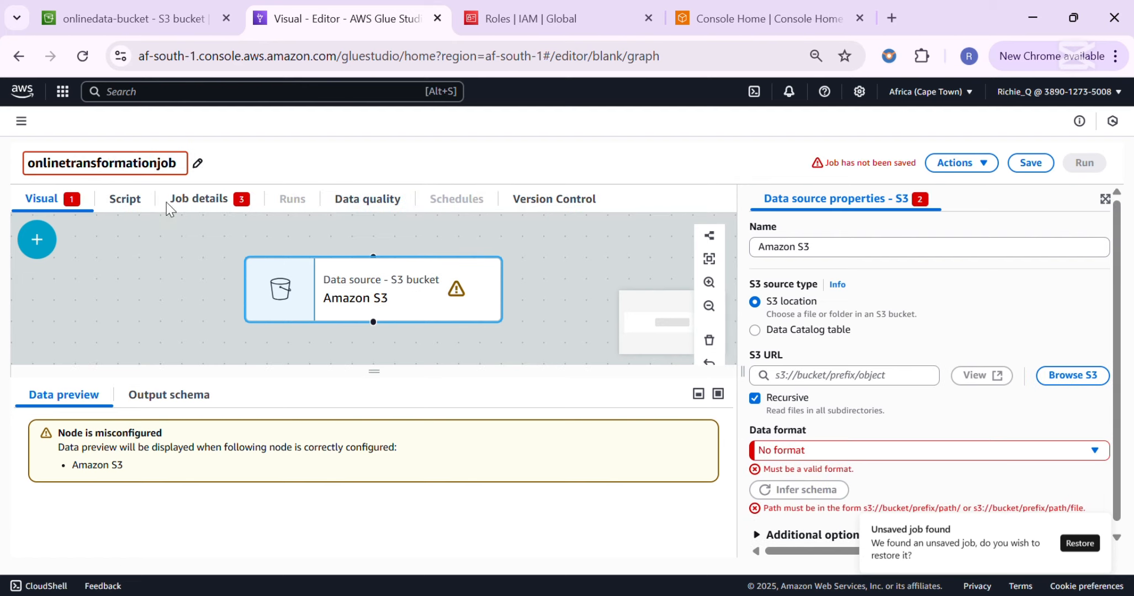
# Step: Assign the IAM role onlinedata-role-v1 in the job details and return to the visual canvas
pyautogui.click(183, 207)
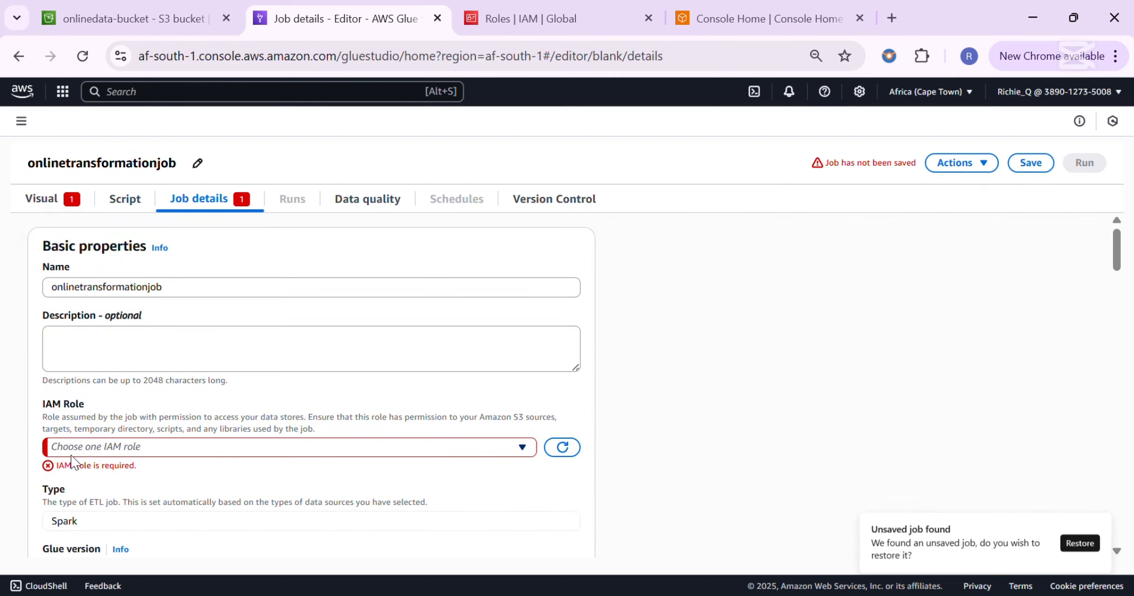
pyautogui.click(289, 450)
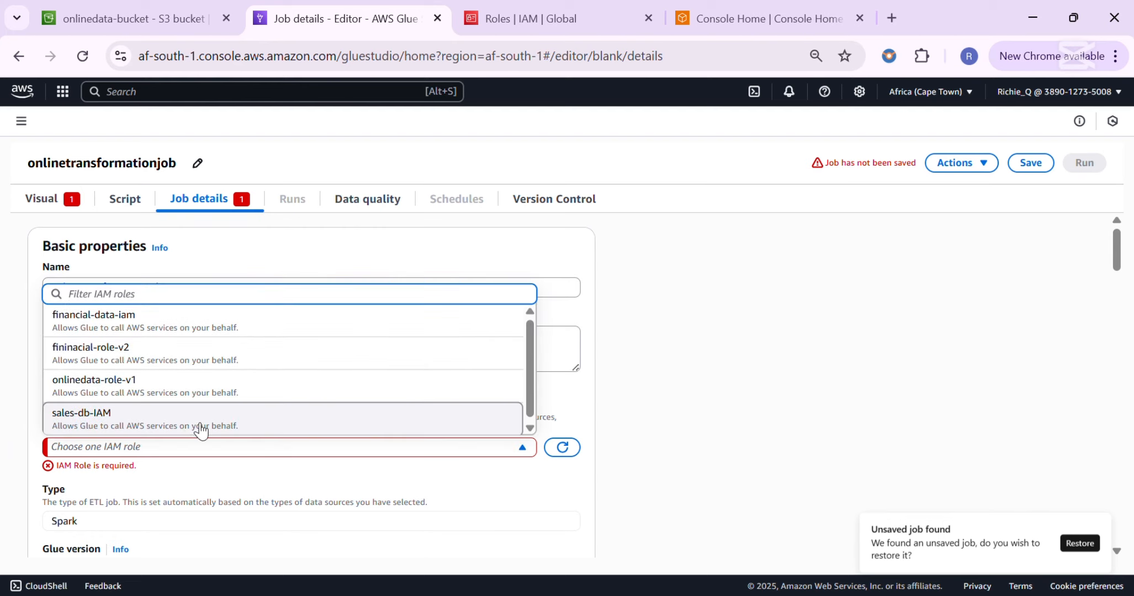
pyautogui.click(154, 388)
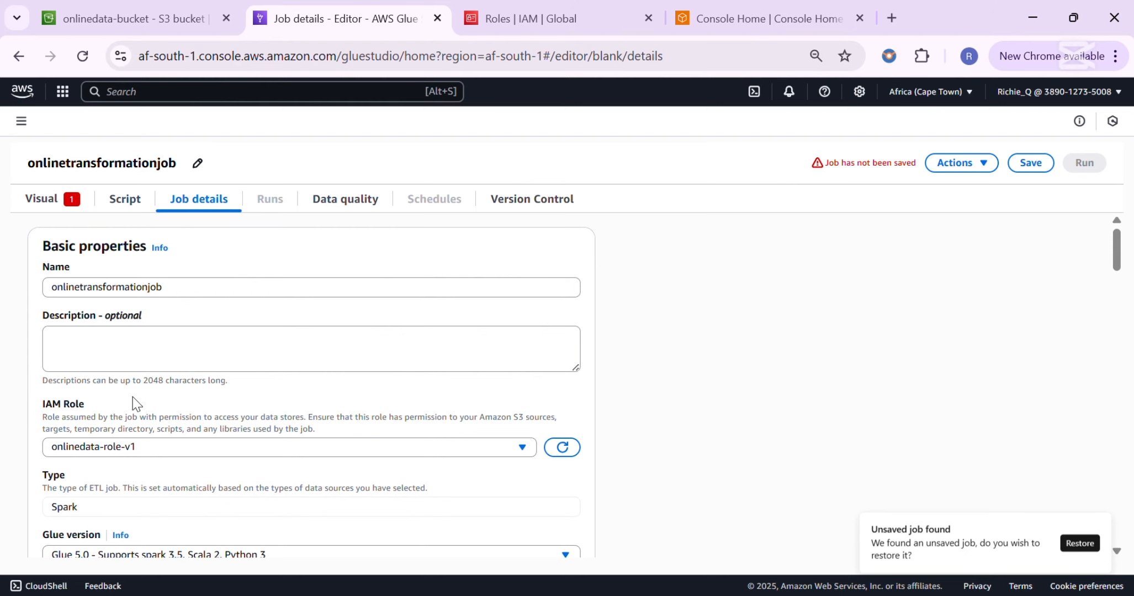
pyautogui.scroll(-2, 132, 403)
pyautogui.scroll(2, 135, 402)
pyautogui.click(51, 202)
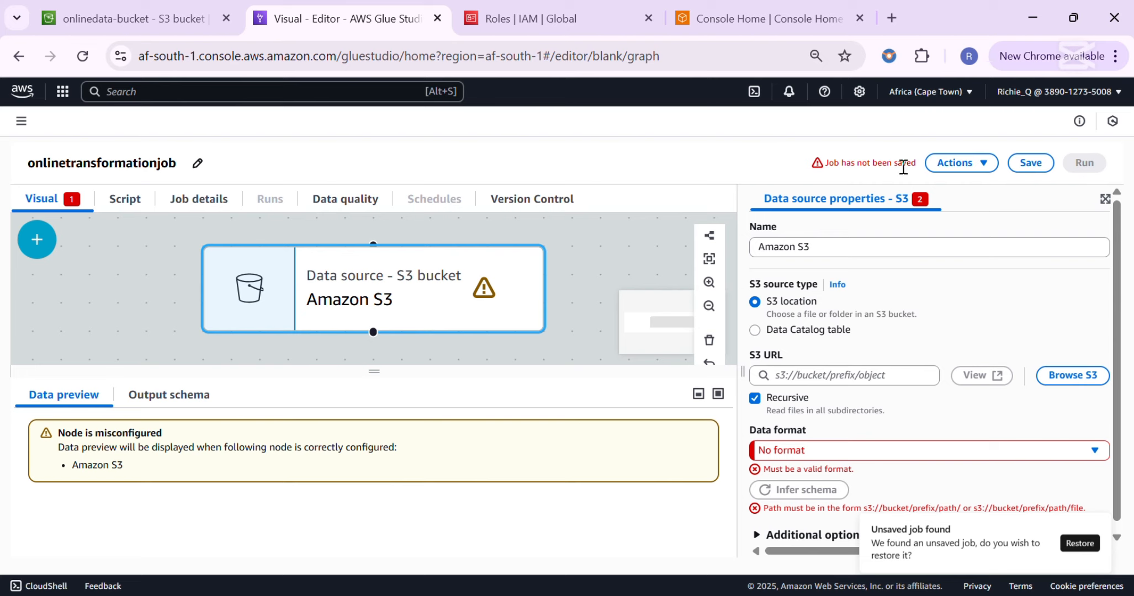
# Step: Point the S3 source at Financial data.csv in the raw-data folder of onlinedata-bucket and set its data format to CSV
pyautogui.click(1030, 163)
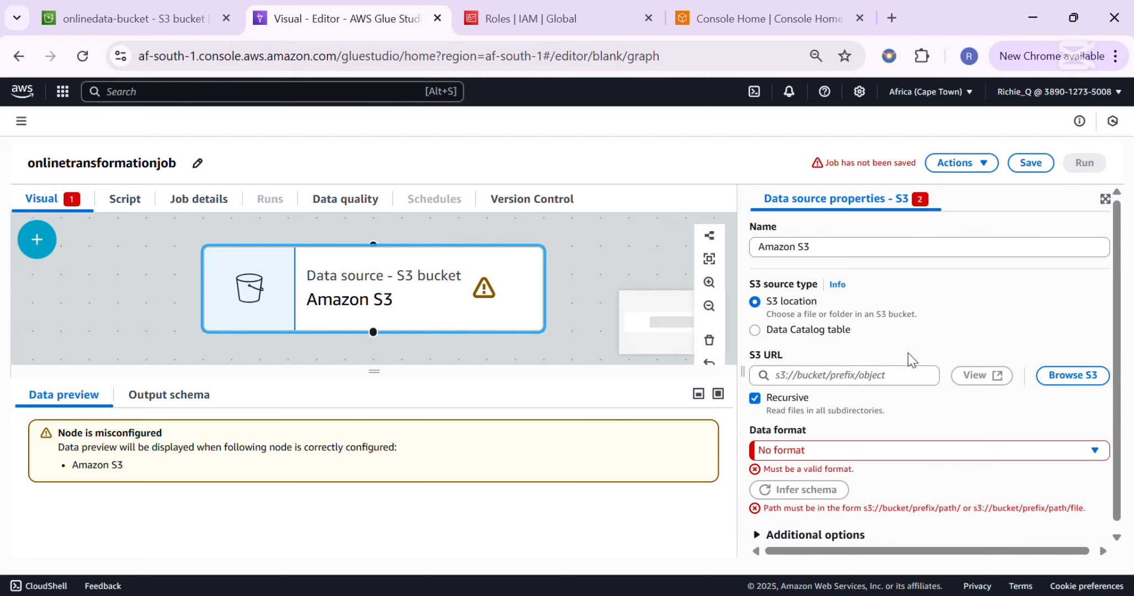
pyautogui.click(1055, 380)
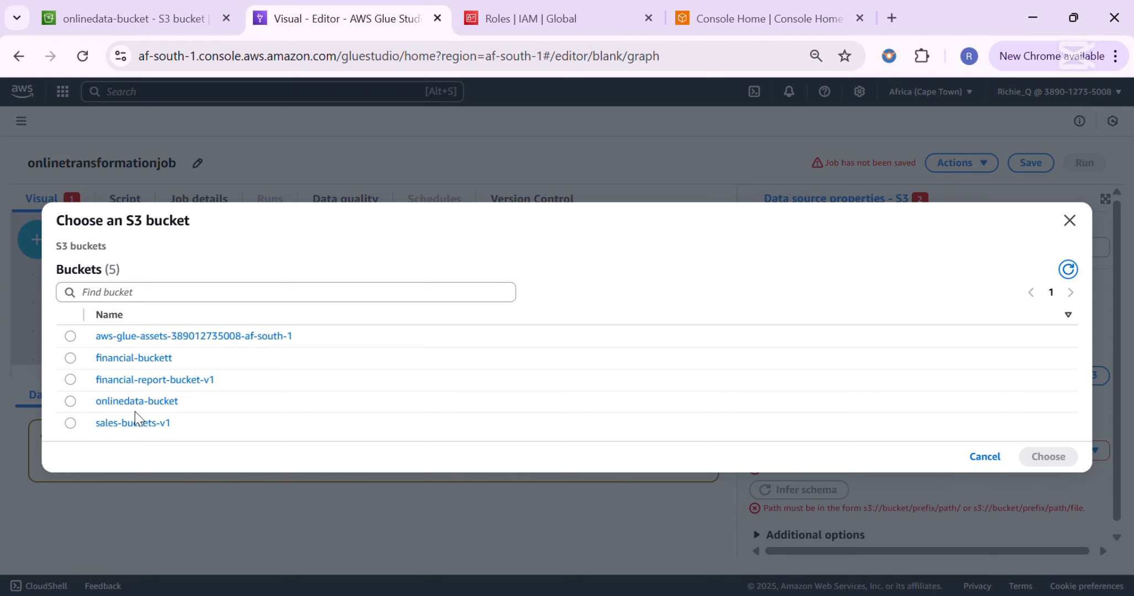
pyautogui.click(124, 402)
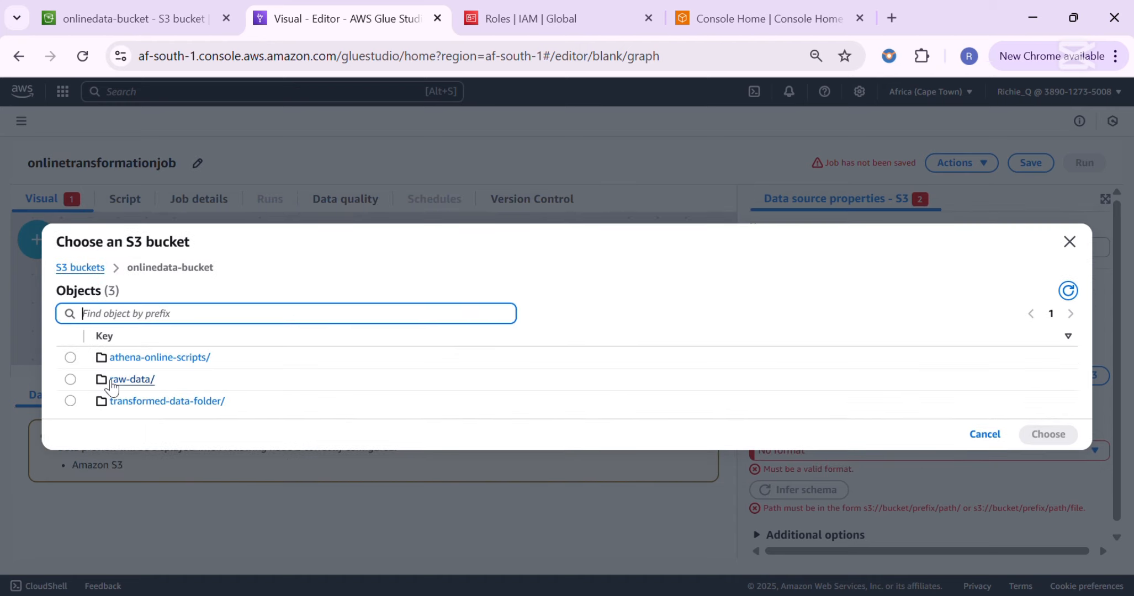
pyautogui.click(116, 379)
pyautogui.click(74, 381)
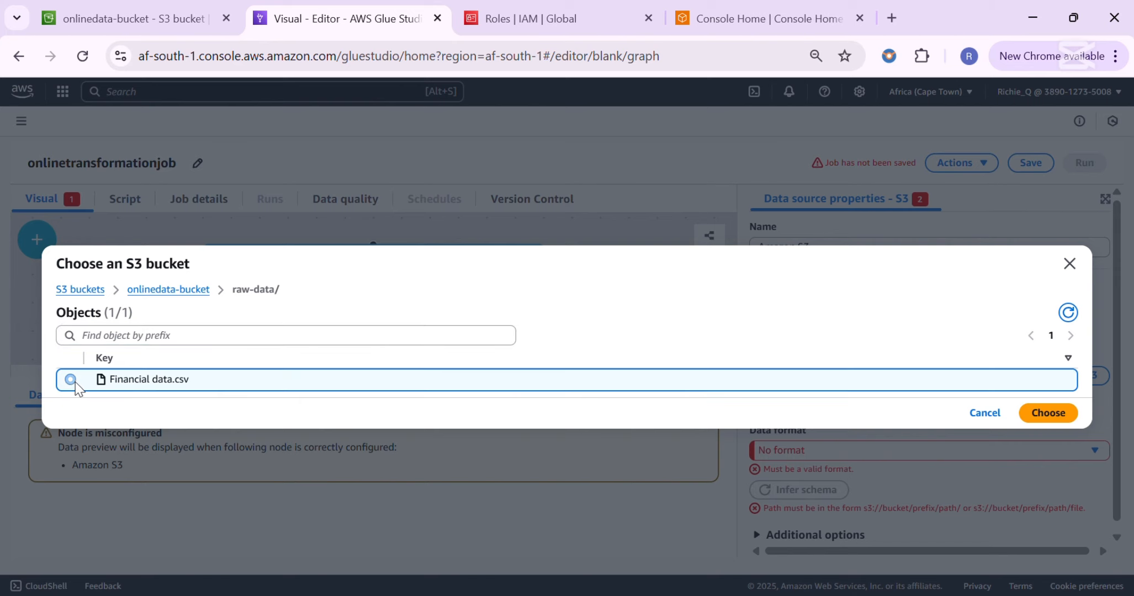
pyautogui.click(1027, 419)
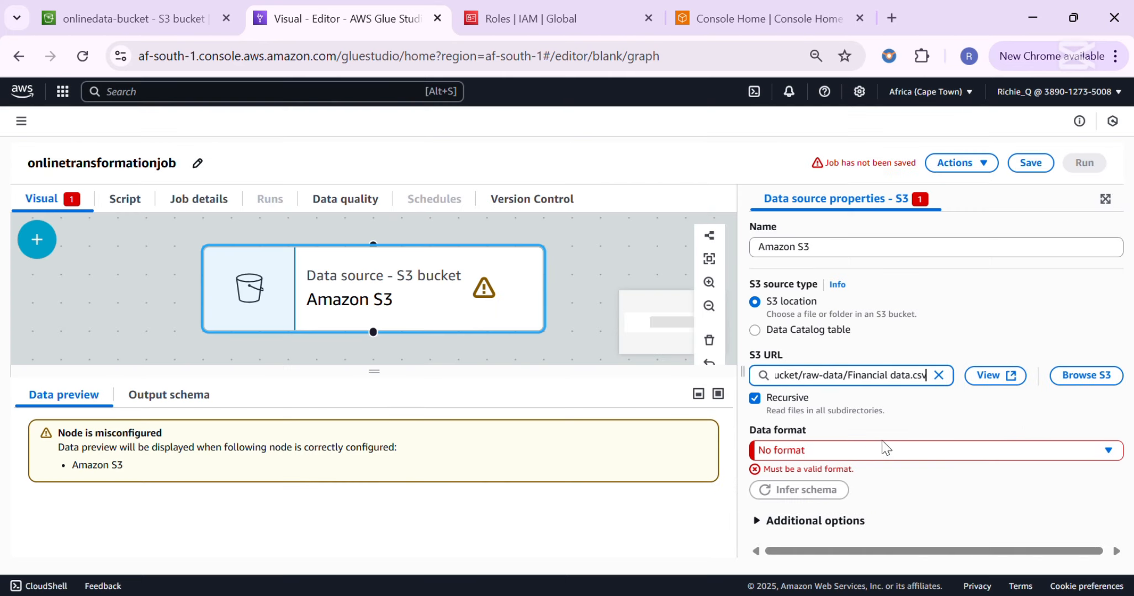
pyautogui.click(866, 456)
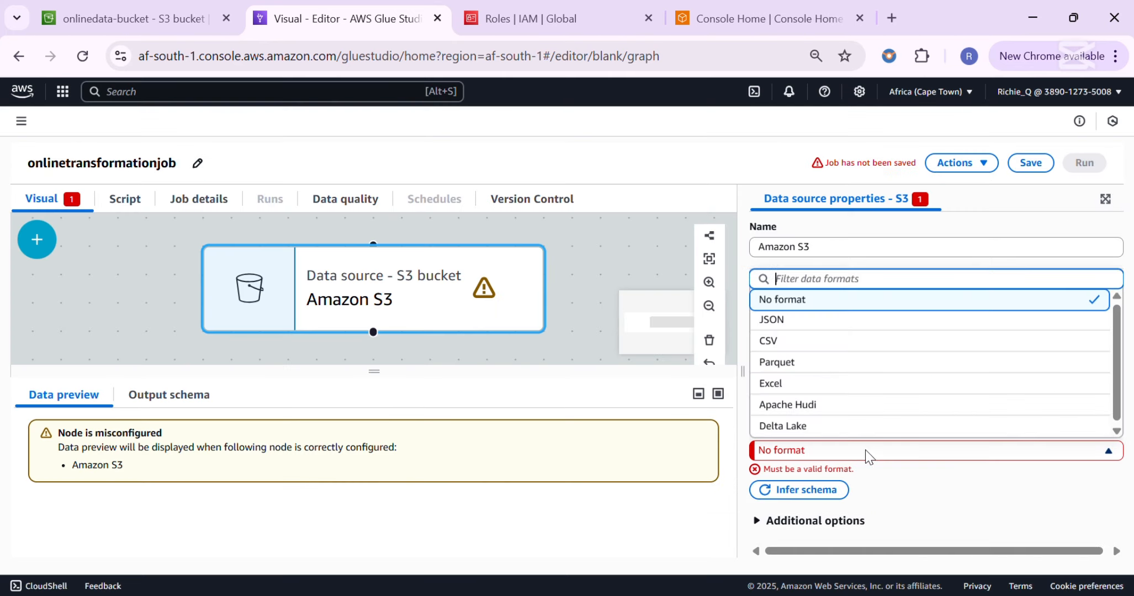
pyautogui.click(821, 345)
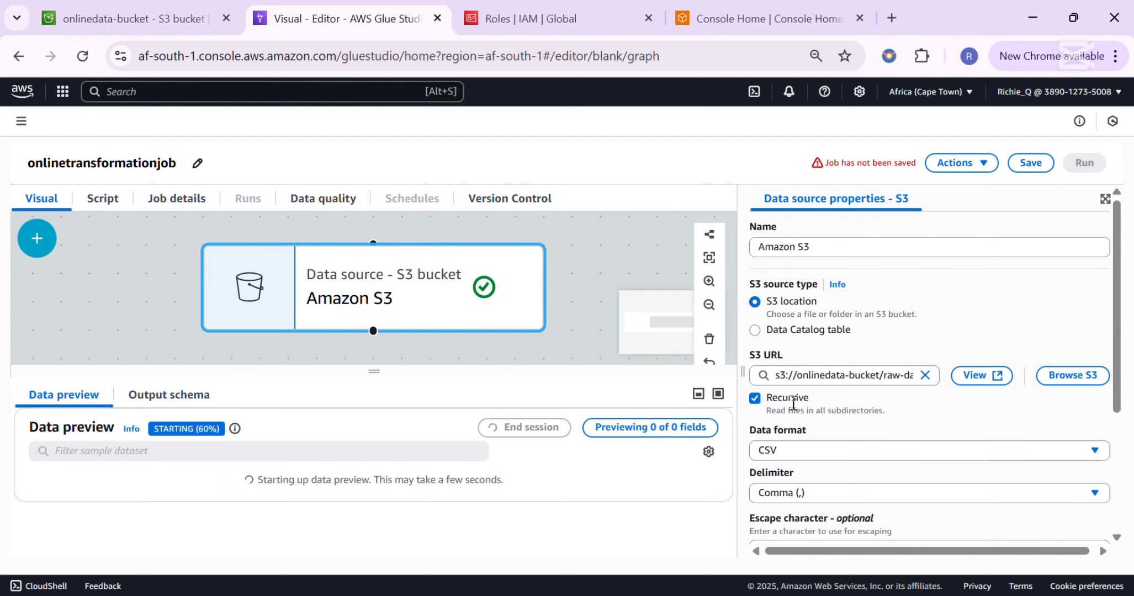
# Step: Review the source's CSV parsing options and examine the rows and columns in the enlarged data preview
pyautogui.scroll(-3, 839, 454)
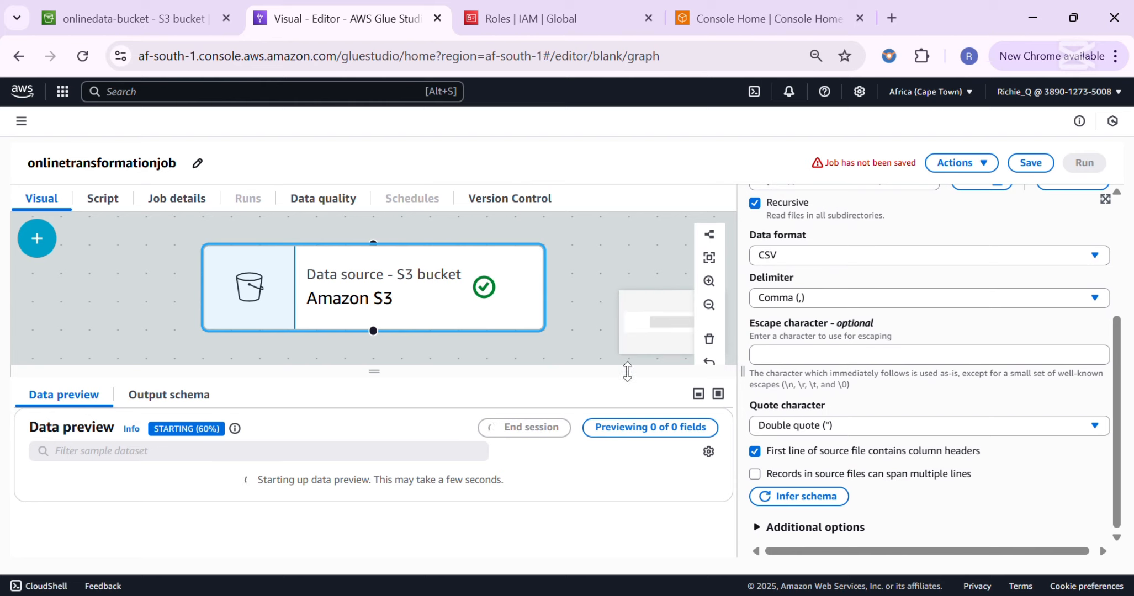
pyautogui.scroll(-1, 595, 332)
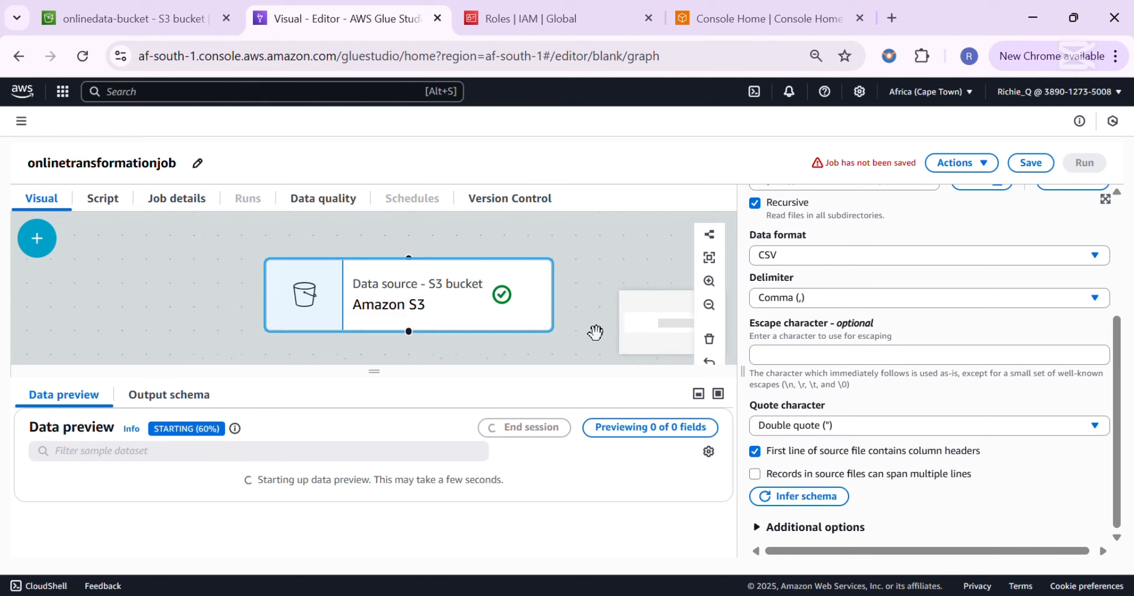
pyautogui.scroll(-1, 595, 332)
pyautogui.moveTo(597, 331); pyautogui.dragTo(572, 311)
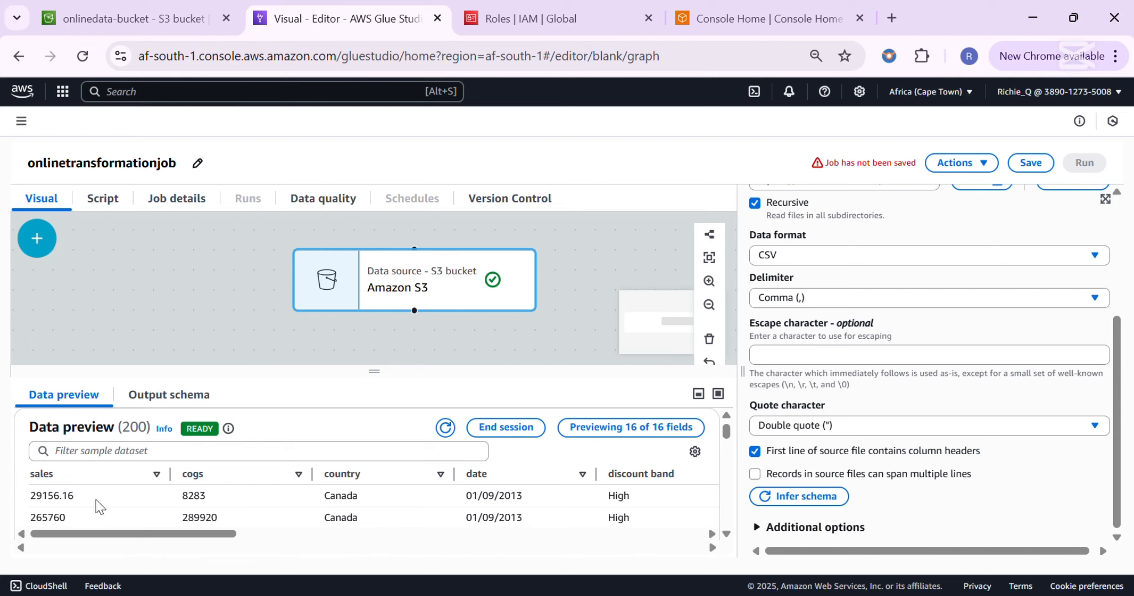
pyautogui.click(718, 393)
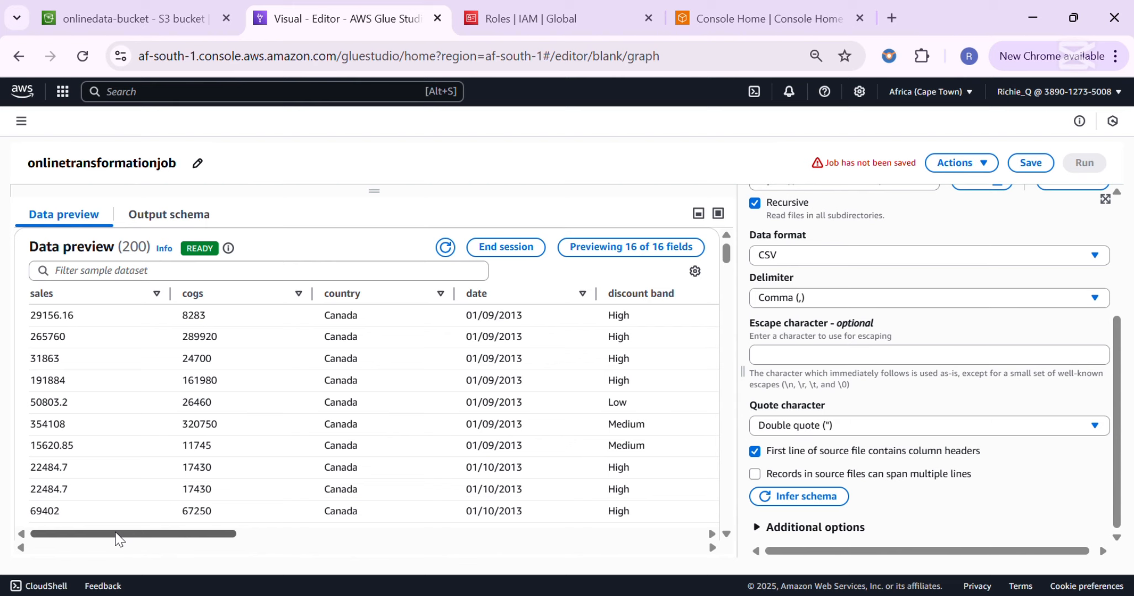
pyautogui.moveTo(117, 534); pyautogui.dragTo(238, 534)
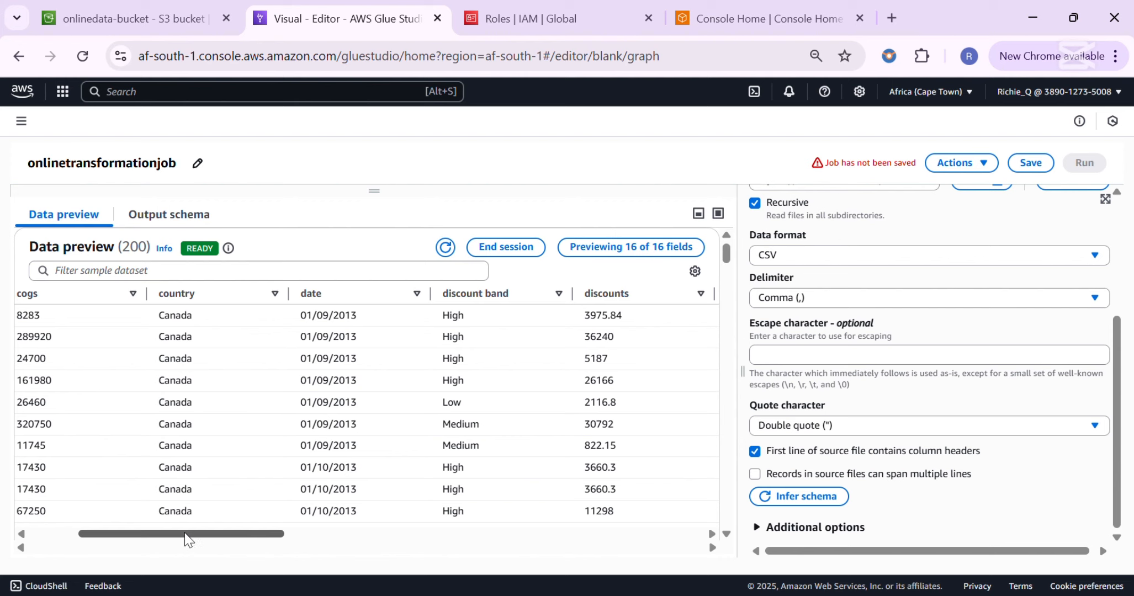
pyautogui.moveTo(169, 538); pyautogui.dragTo(122, 533)
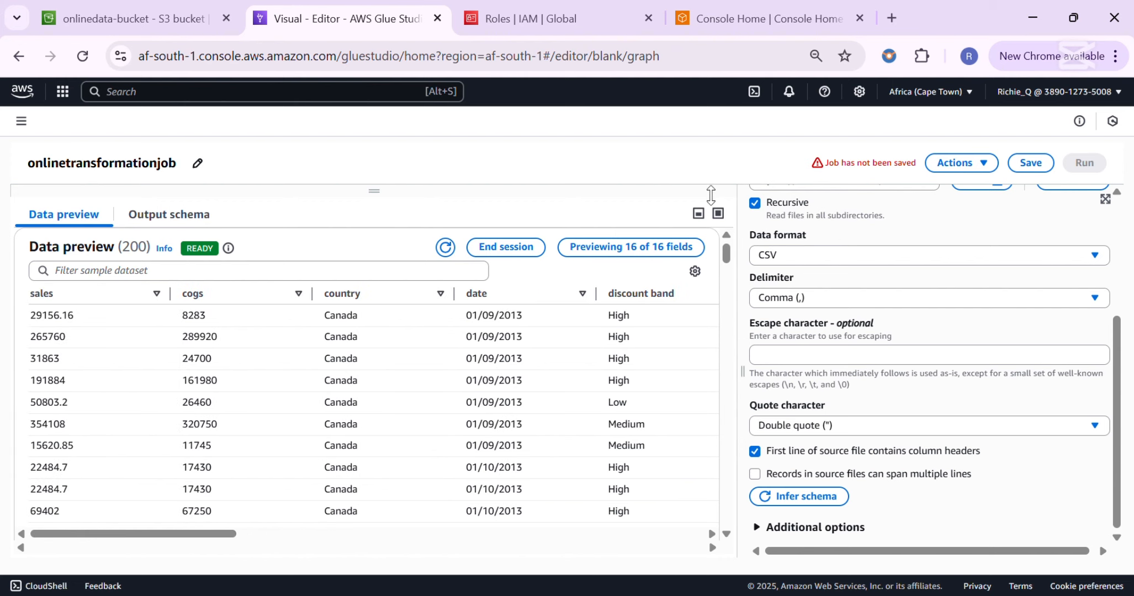
pyautogui.click(698, 213)
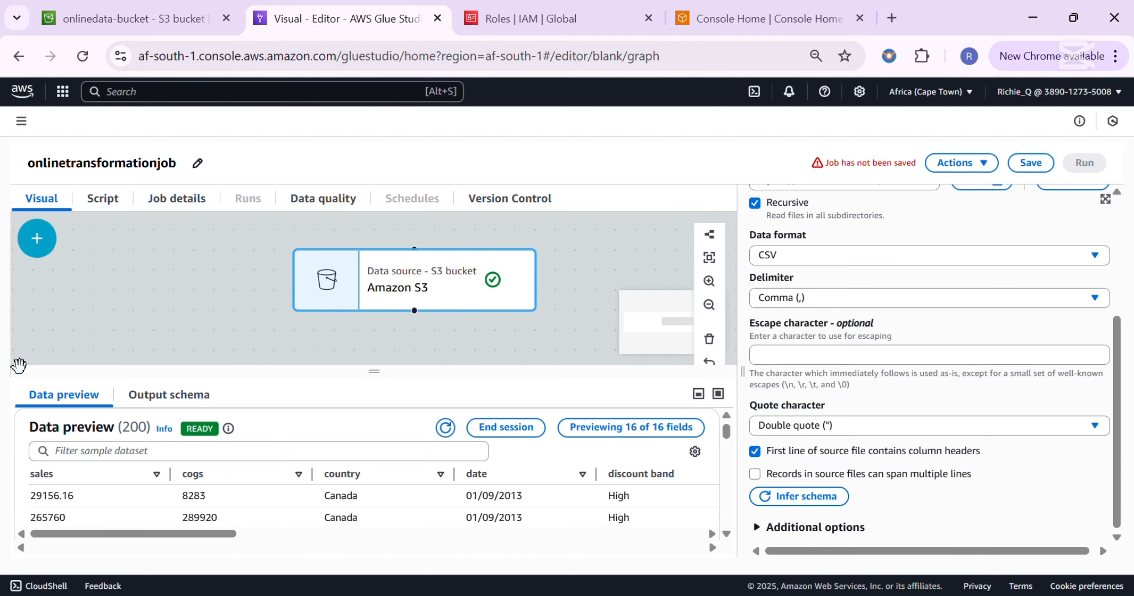
# Step: Look through the available transforms and add a Drop Fields transform after the Amazon S3 source
pyautogui.click(38, 252)
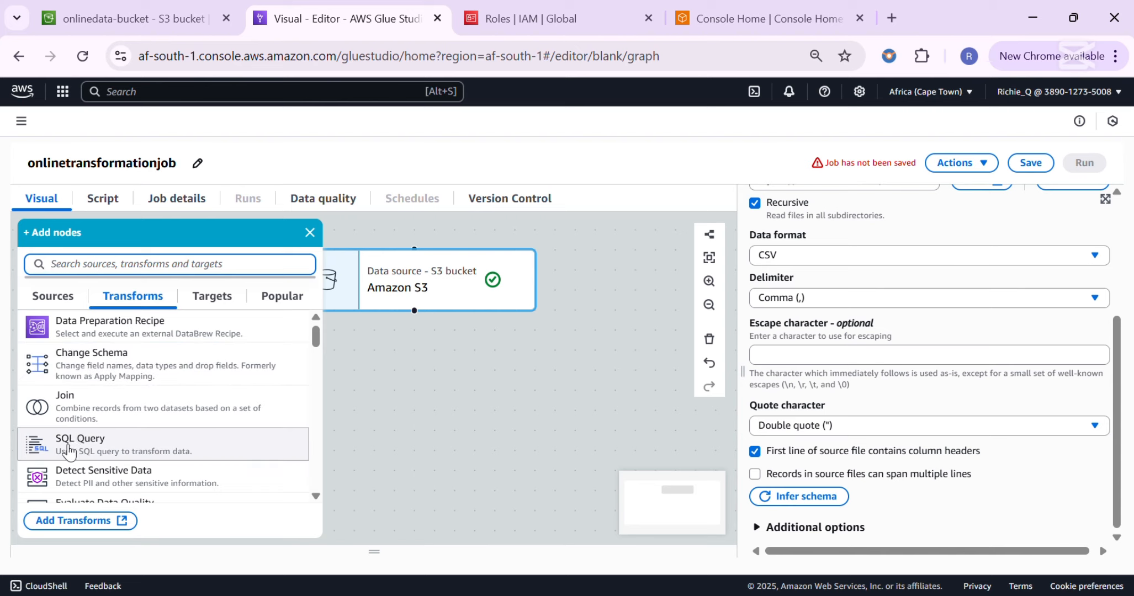
pyautogui.scroll(-2, 71, 449)
pyautogui.scroll(2, 71, 436)
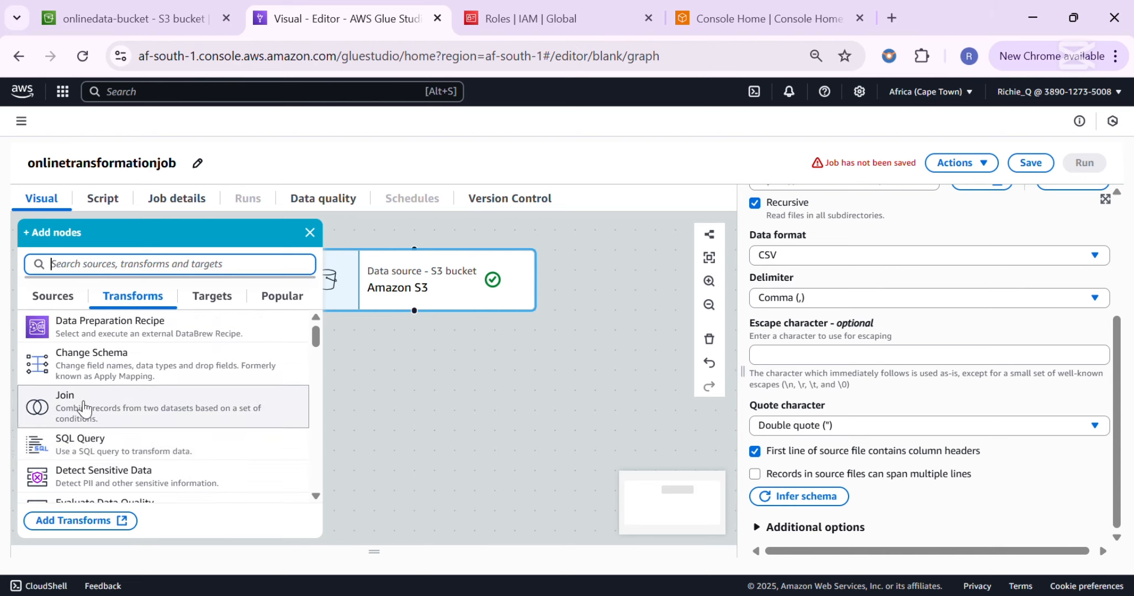
pyautogui.scroll(-2, 105, 411)
pyautogui.scroll(-4, 127, 425)
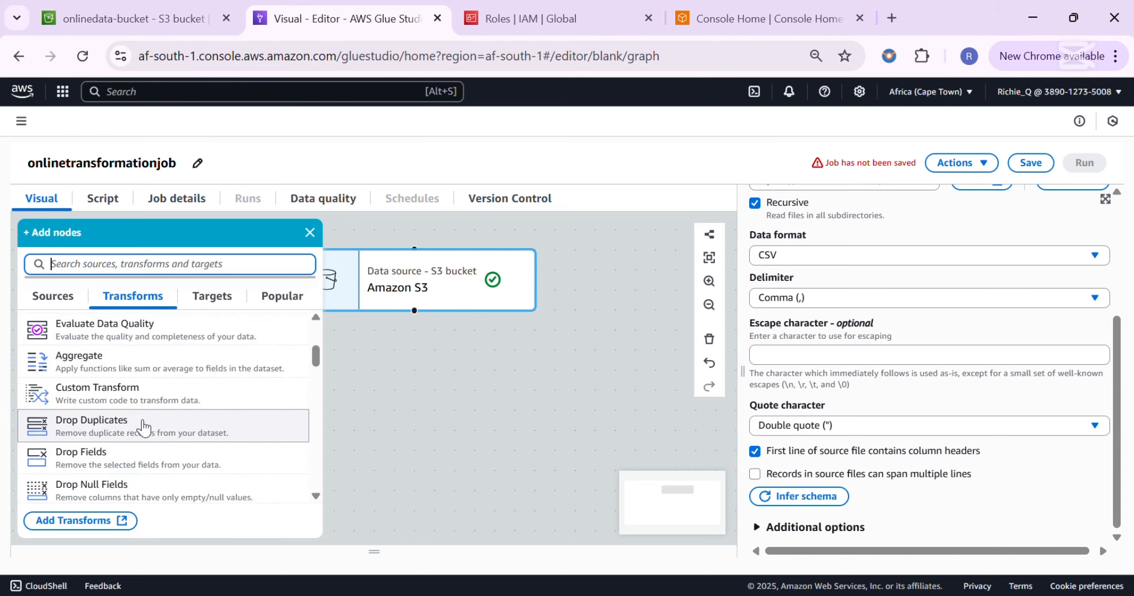
pyautogui.scroll(2, 106, 411)
pyautogui.scroll(-2, 105, 400)
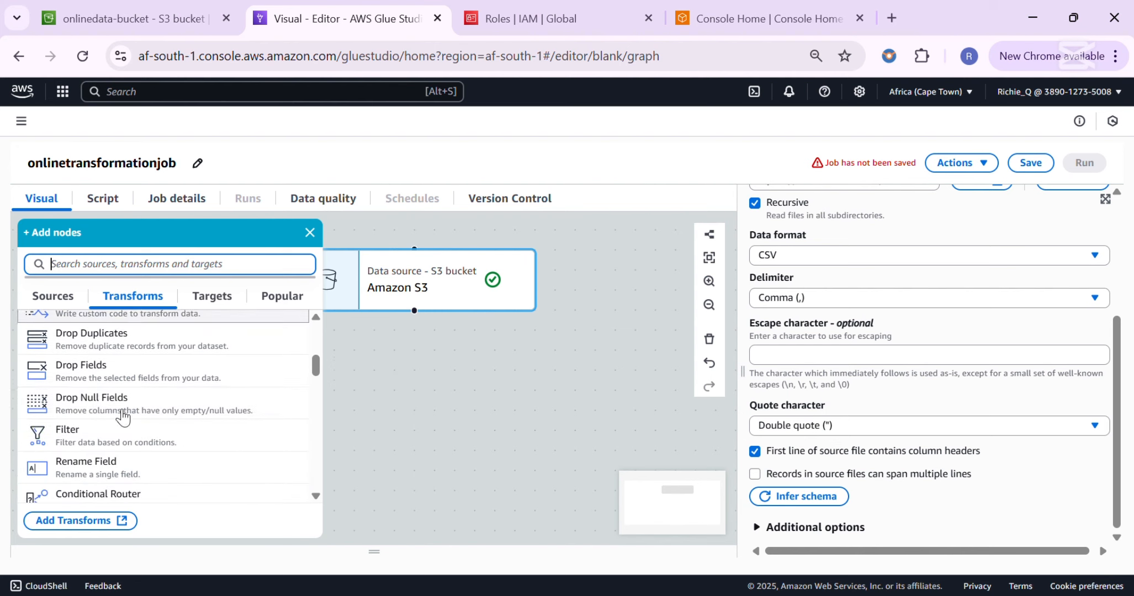
pyautogui.click(127, 382)
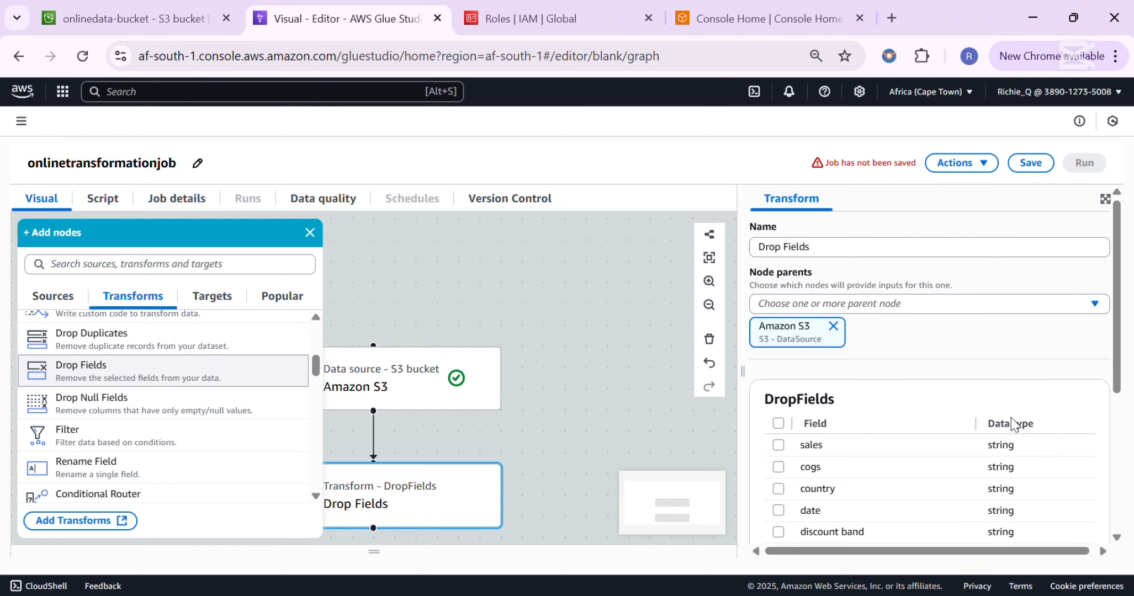
# Step: Select date, discount band, discounts, manufacturing price, month name and sale price as the fields to drop
pyautogui.scroll(-3, 981, 524)
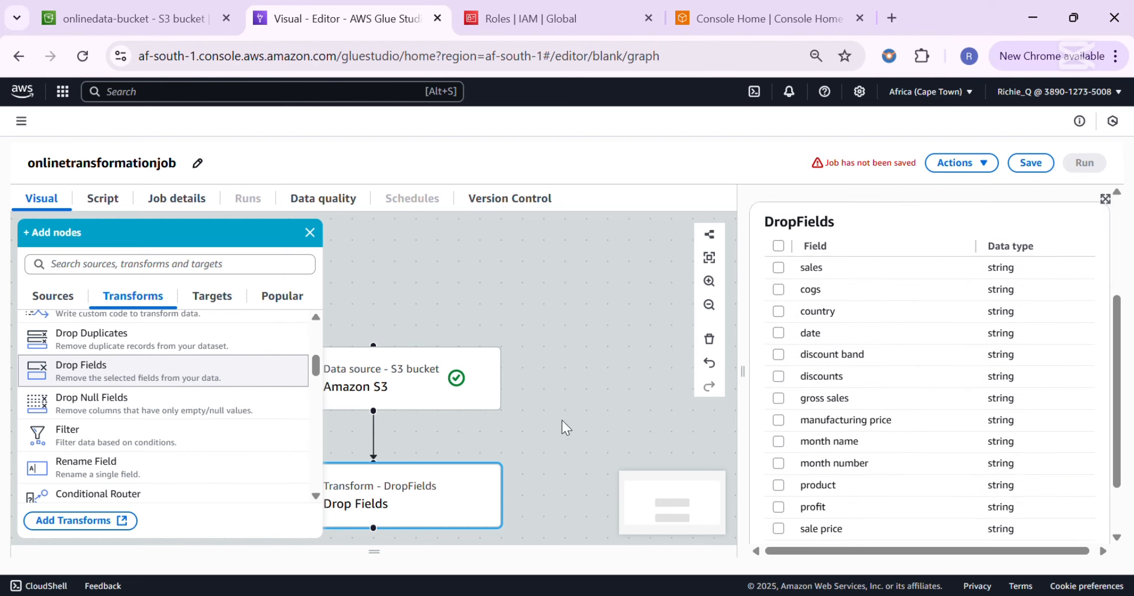
pyautogui.scroll(3, 980, 431)
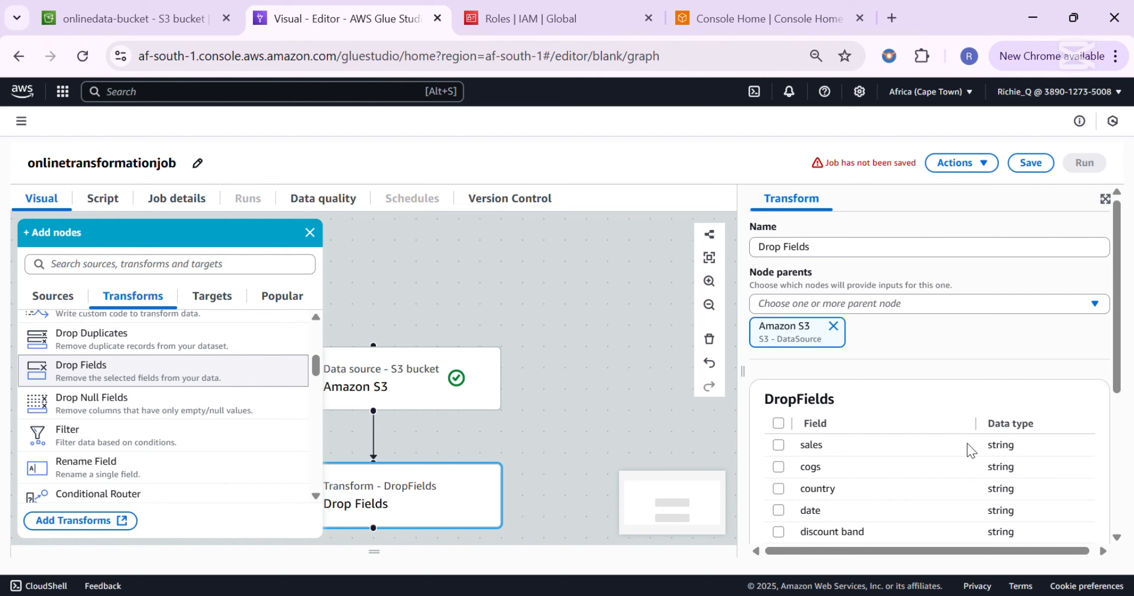
pyautogui.scroll(-2, 970, 451)
pyautogui.scroll(3, 147, 428)
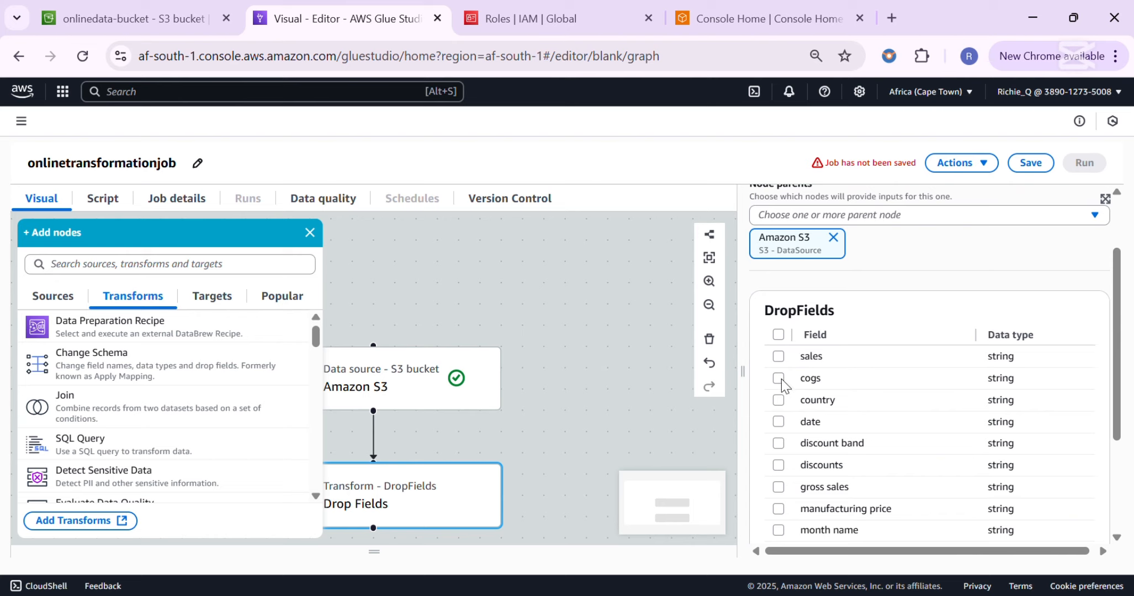
pyautogui.click(776, 449)
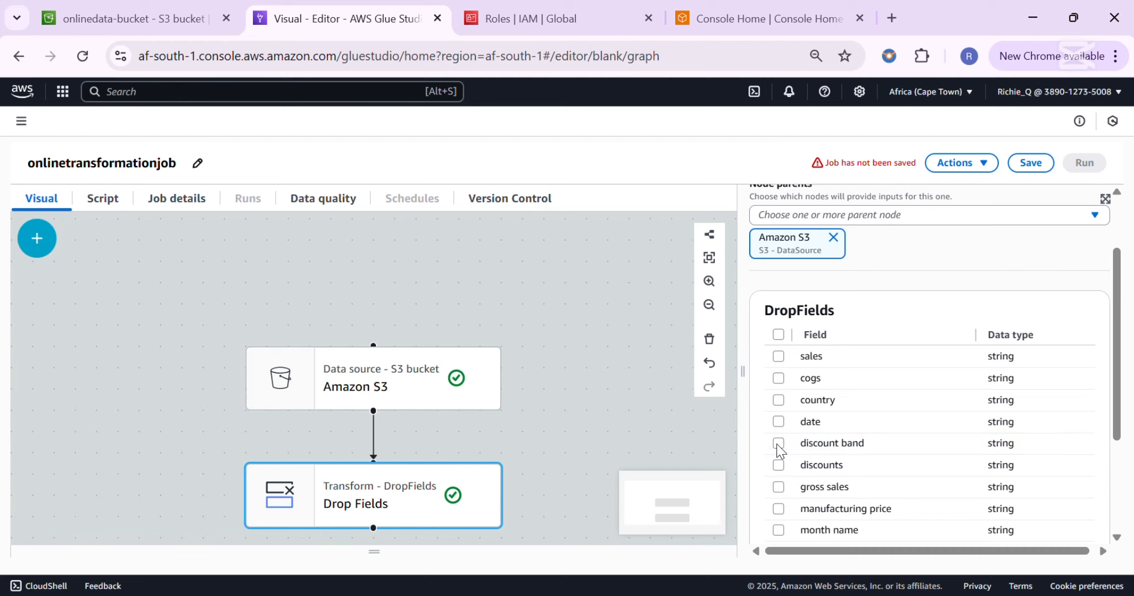
pyautogui.click(777, 445)
pyautogui.click(779, 423)
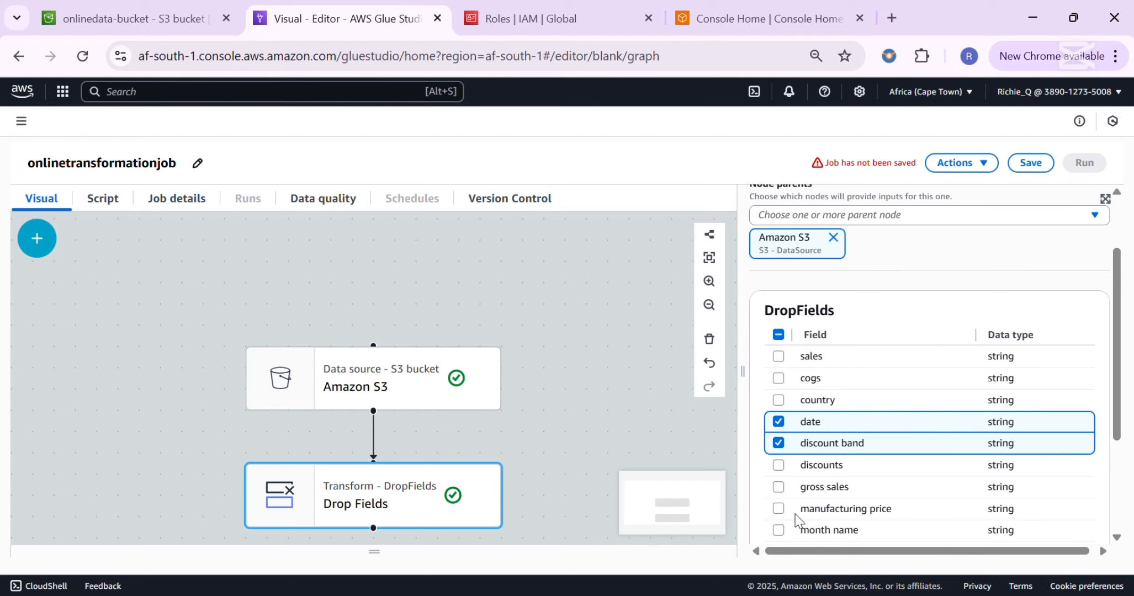
pyautogui.scroll(-3, 797, 514)
pyautogui.click(779, 455)
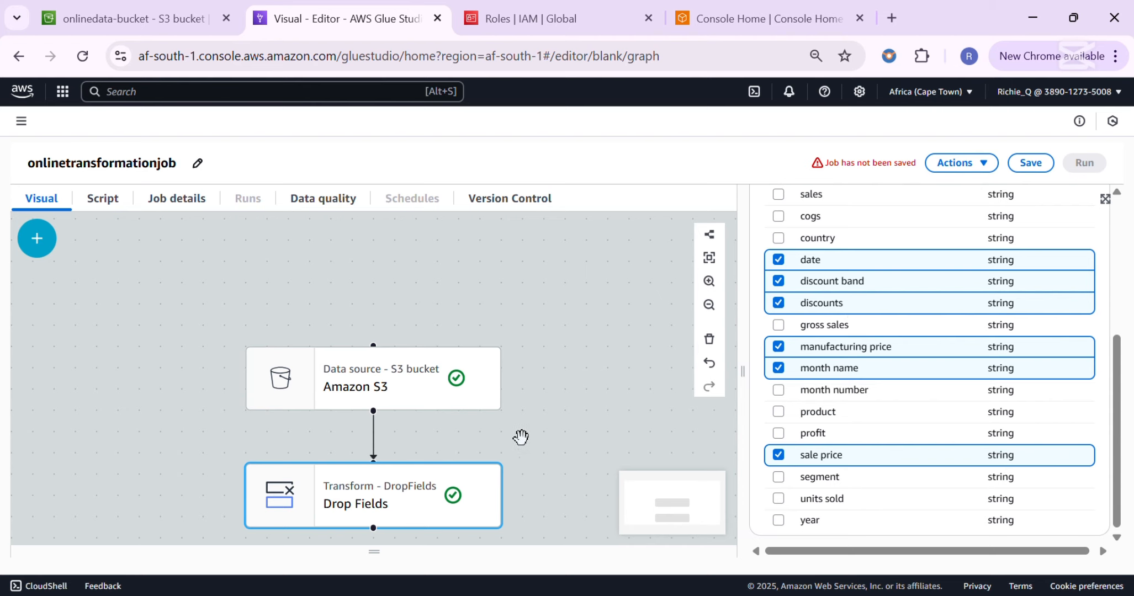
# Step: Add a SQL Query transform to the job canvas as a child of the Drop Fields node
pyautogui.moveTo(521, 437); pyautogui.dragTo(554, 380)
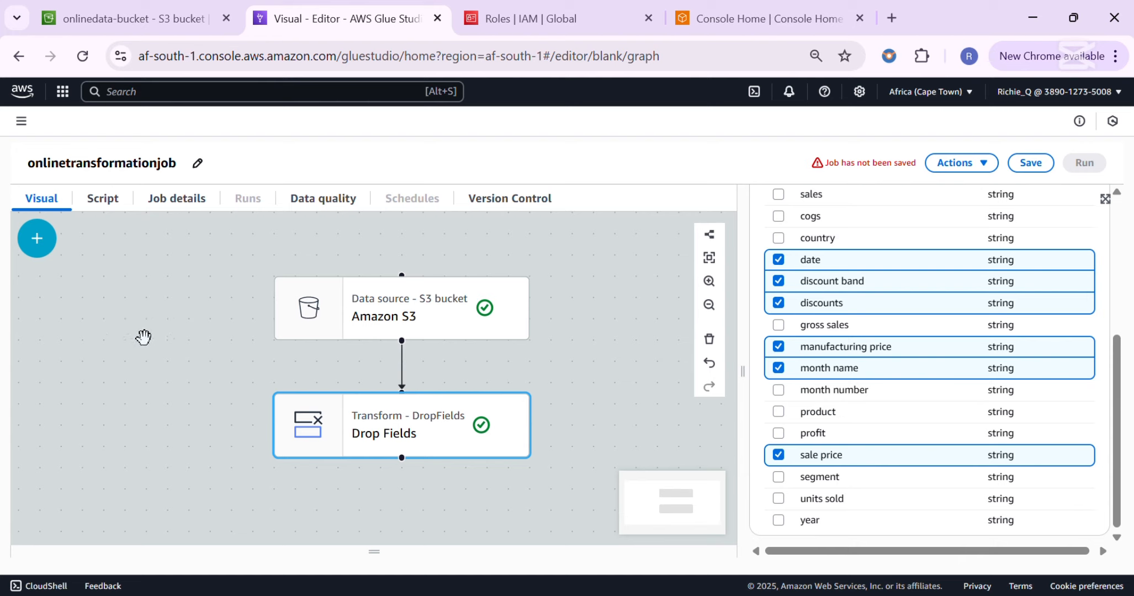
pyautogui.click(40, 249)
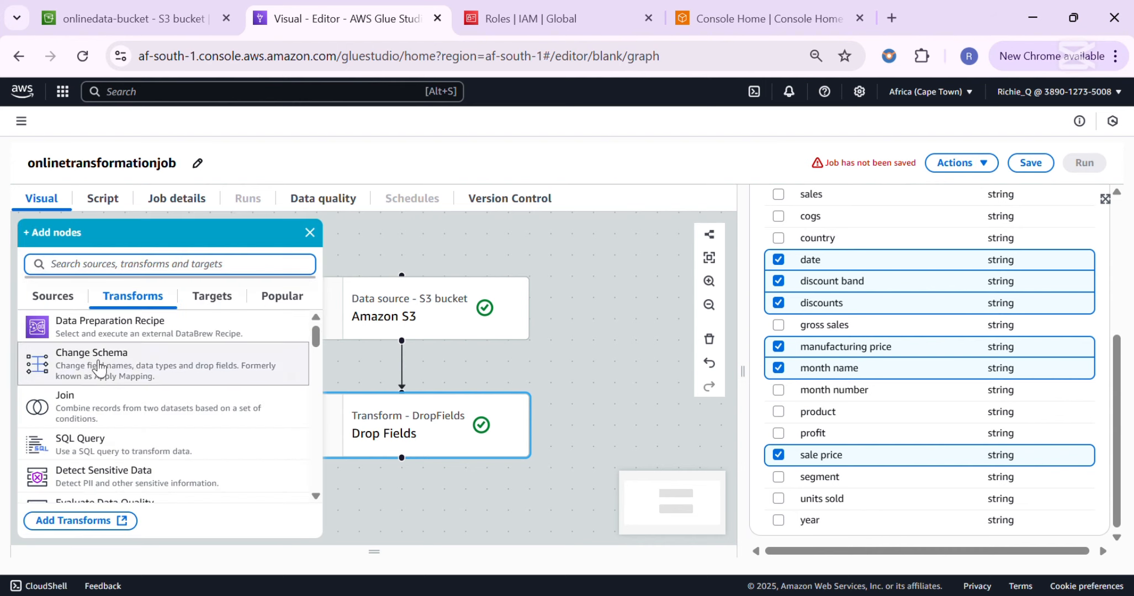
pyautogui.click(96, 450)
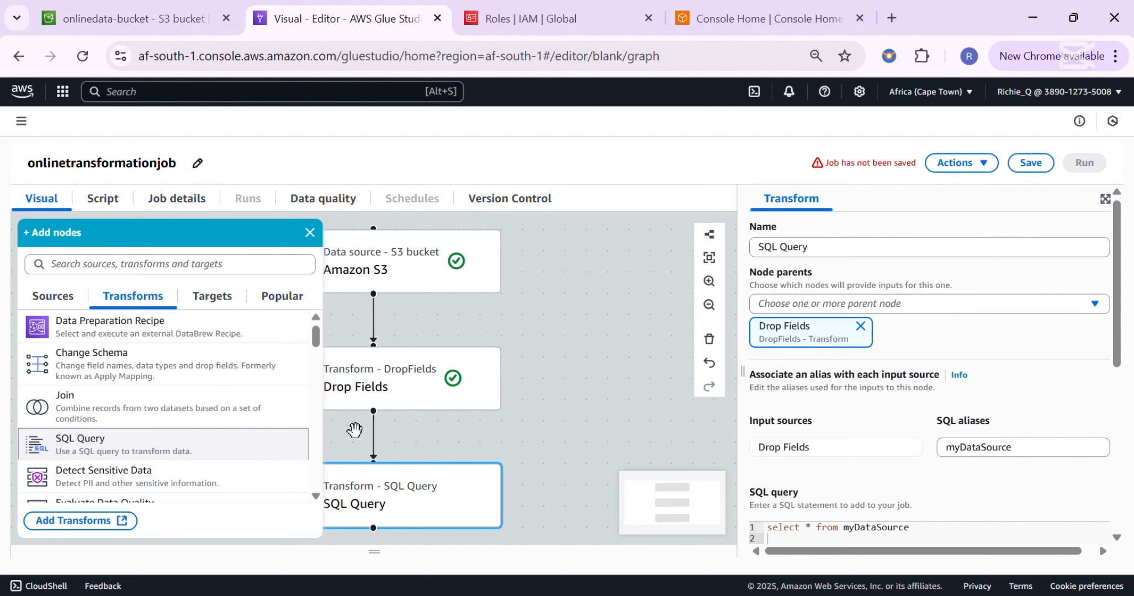
pyautogui.moveTo(354, 430); pyautogui.dragTo(457, 410)
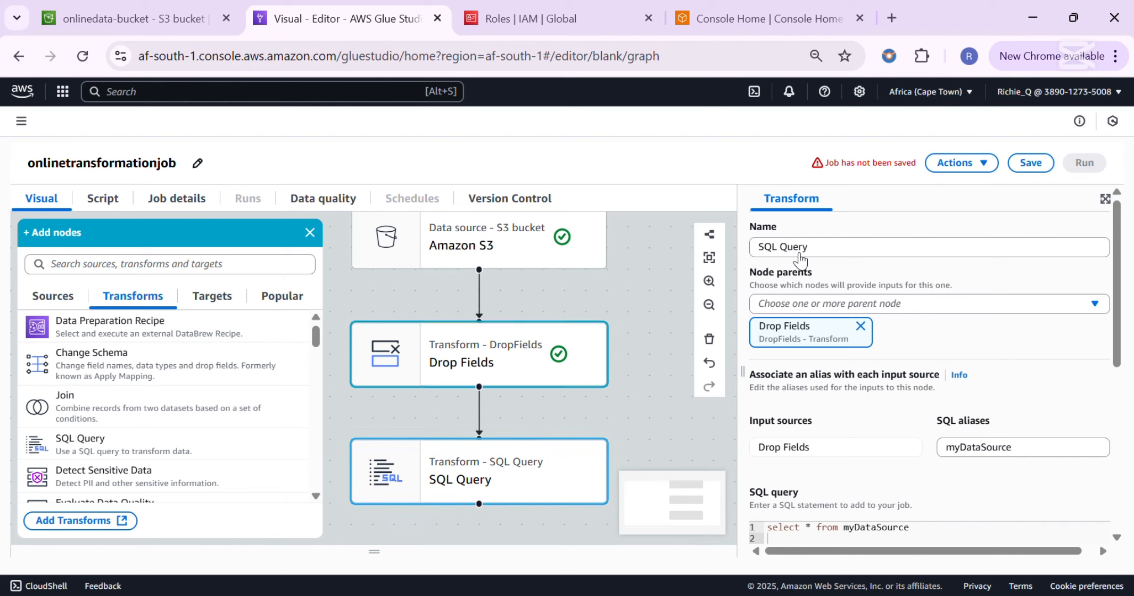
# Step: Rename the SQL Query node as My Query Transformation and bring its SQL query editor into view
pyautogui.click(807, 248)
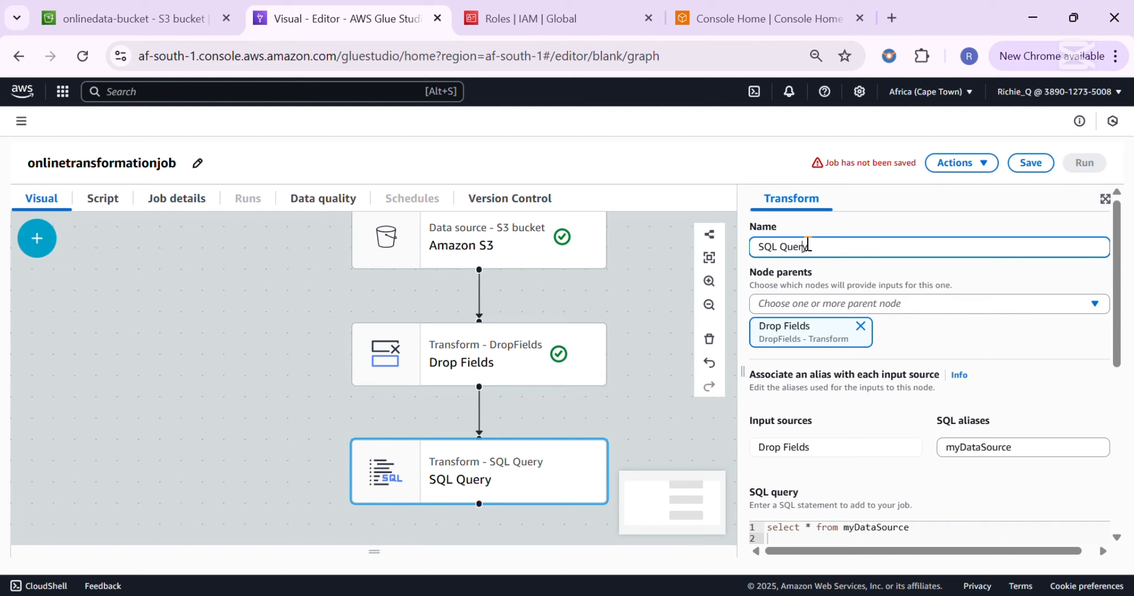
pyautogui.tripleClick(754, 250)
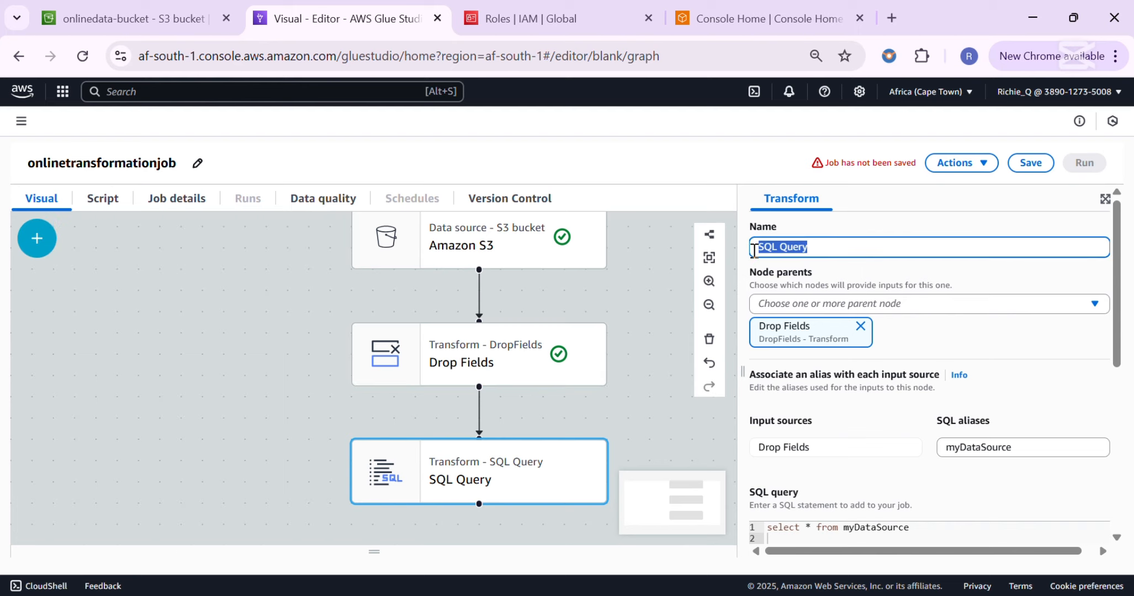
pyautogui.write('M')
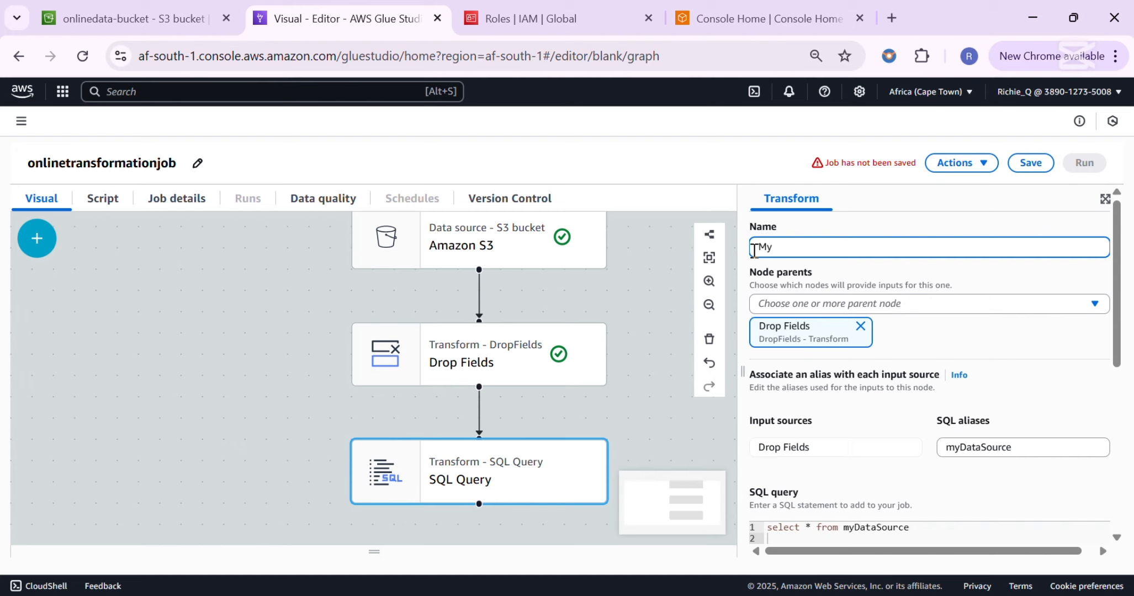
pyautogui.write('y Qu')
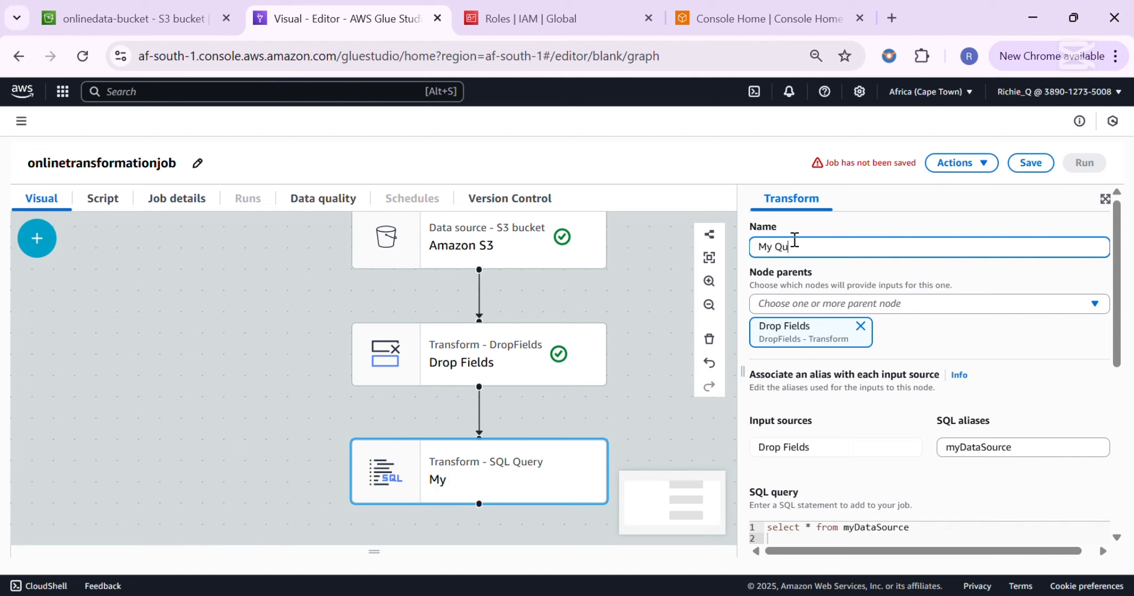
pyautogui.write('ery Trans')
pyautogui.press('BackSpace')
pyautogui.press('BackSpace')
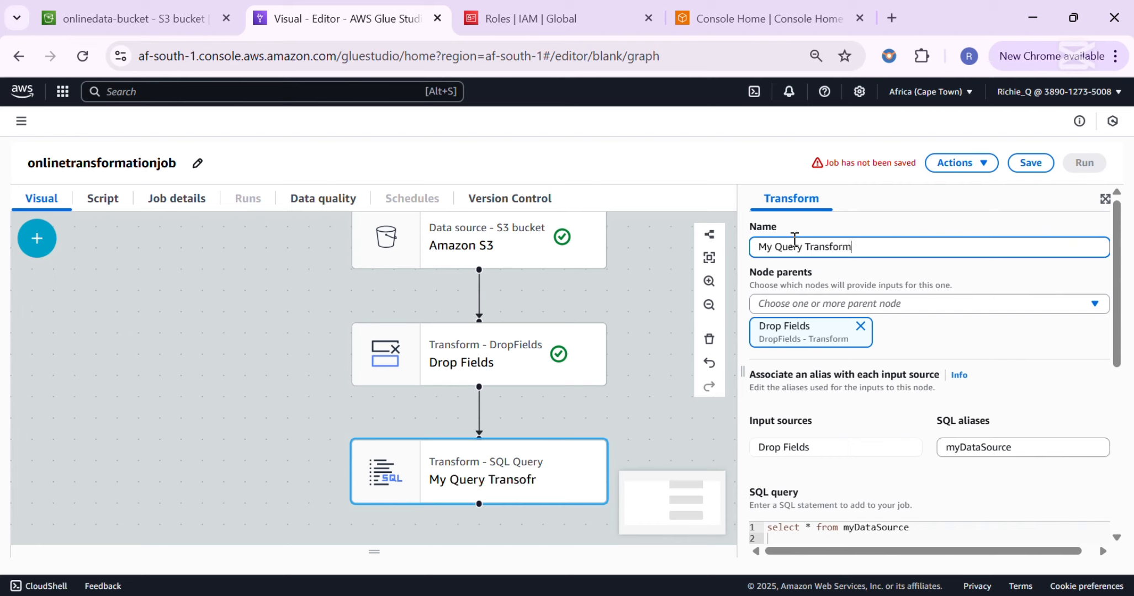
pyautogui.write('rmation')
pyautogui.scroll(-5, 883, 457)
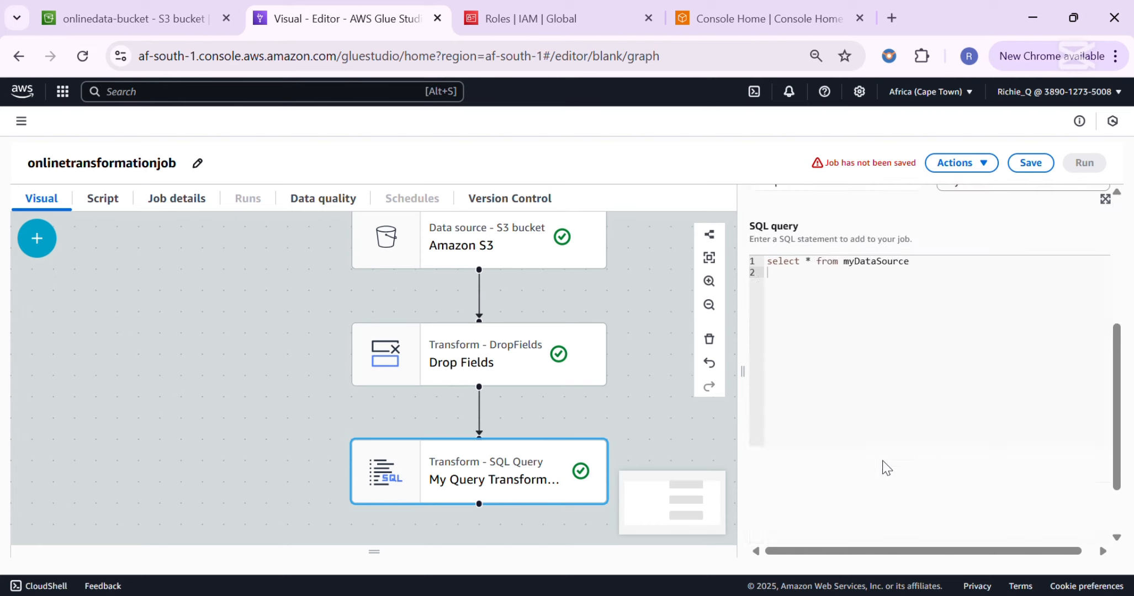
# Step: Set the SQL alias of the Drop Fields input source to onlinedata
pyautogui.scroll(5, 878, 447)
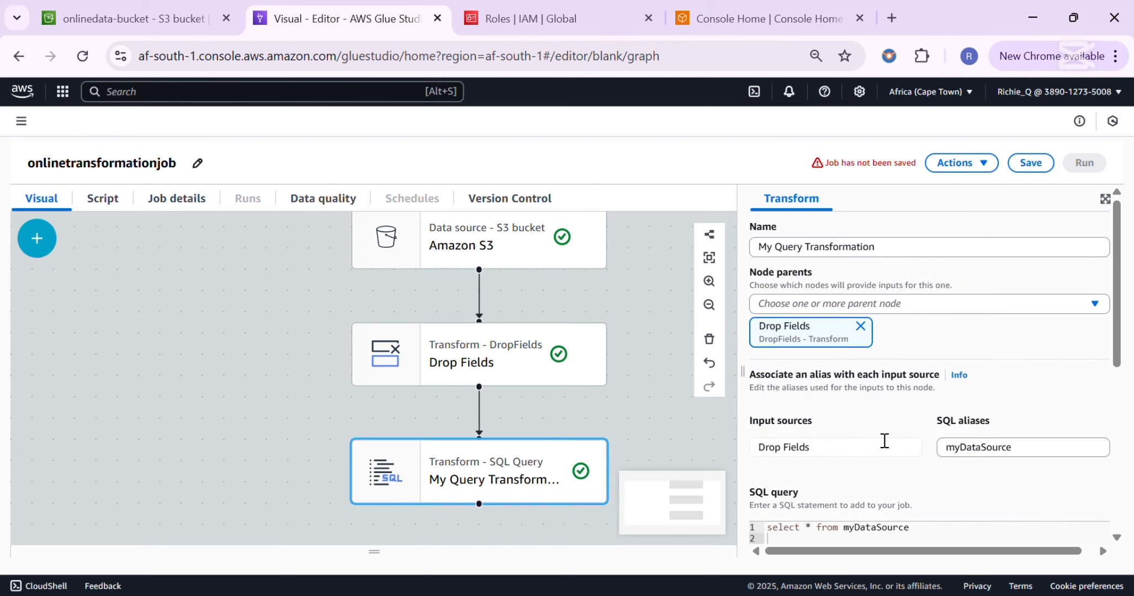
pyautogui.moveTo(1015, 449); pyautogui.dragTo(942, 456)
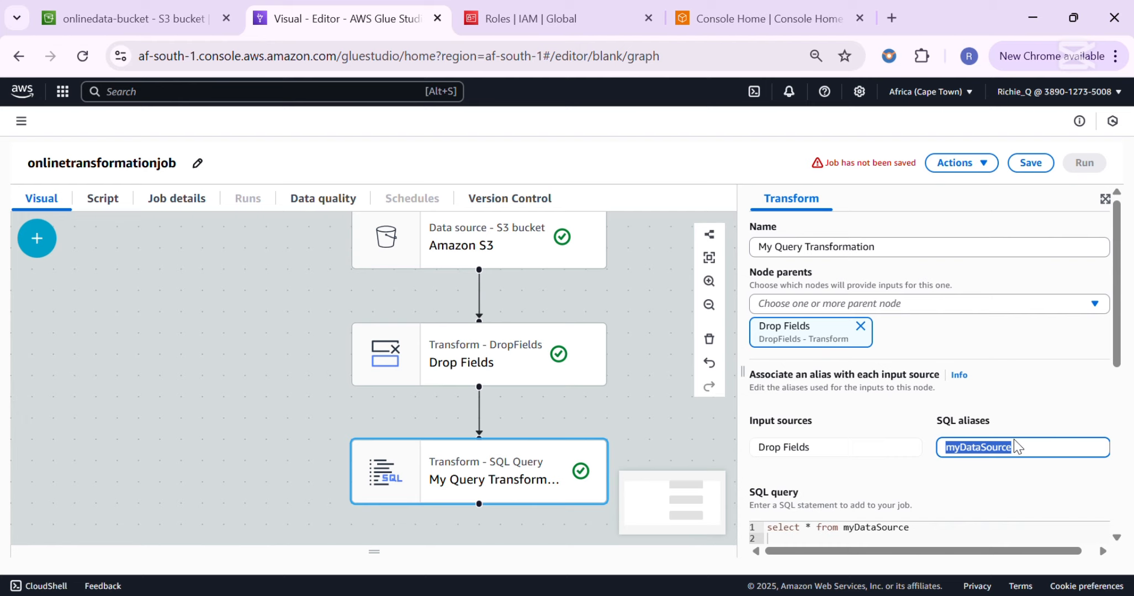
pyautogui.scroll(-3, 985, 456)
pyautogui.write('onlinedata')
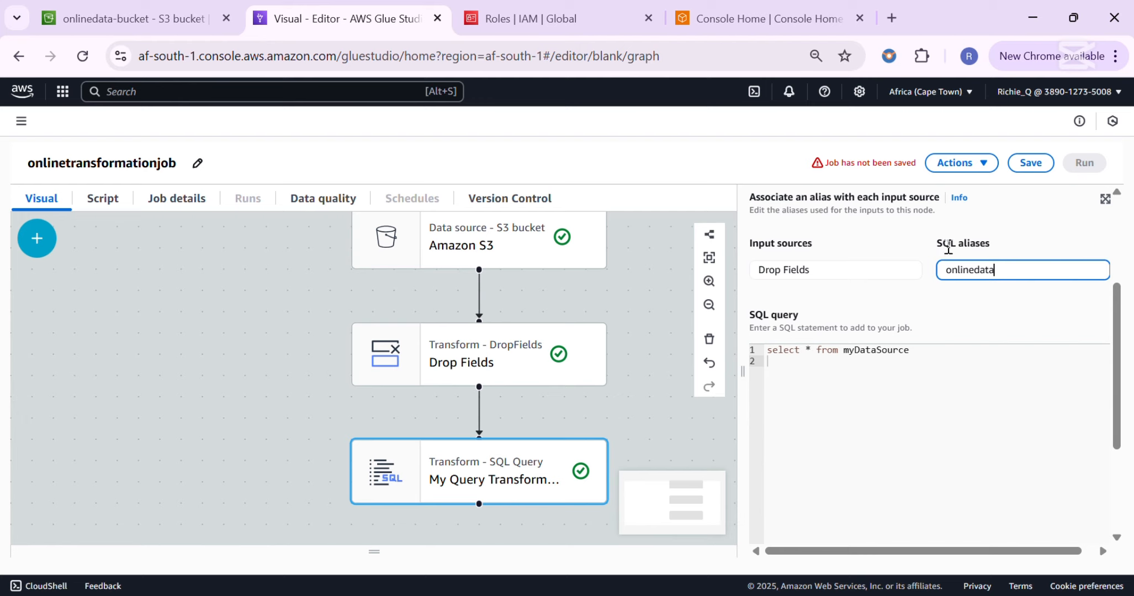
pyautogui.scroll(3, 983, 246)
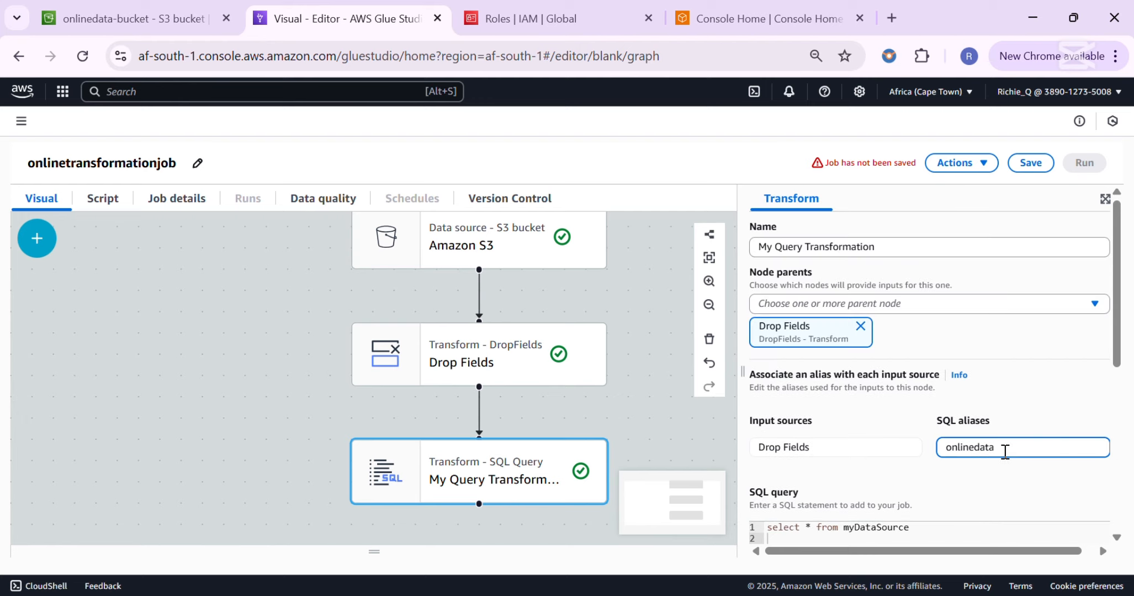
pyautogui.scroll(-3, 1004, 452)
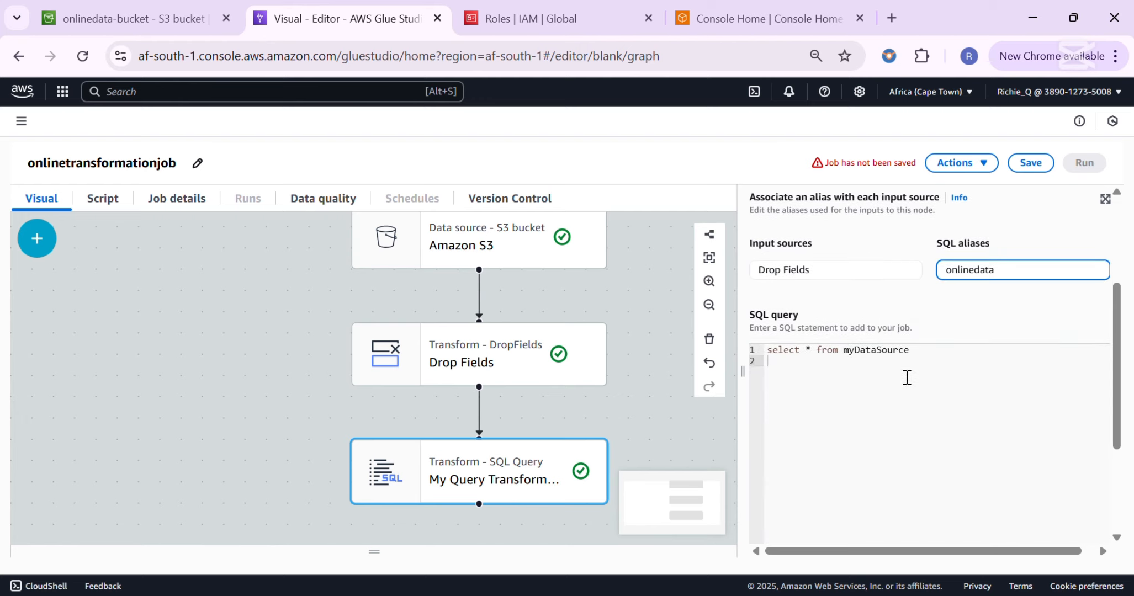
# Step: Replace the table name myDataSource in the SQL query with the alias onlinedata
pyautogui.doubleClick(960, 269)
pyautogui.hotkey('ctrl', 'c')
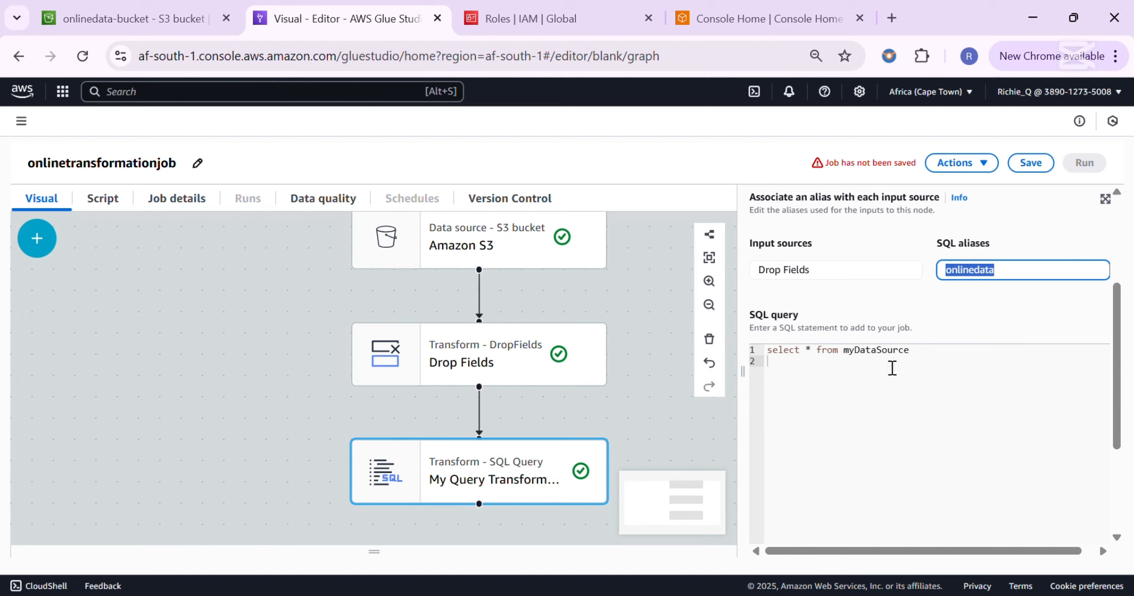
pyautogui.moveTo(910, 351); pyautogui.dragTo(845, 351)
pyautogui.hotkey('ctrl', 'v')
# Step: Open the data preview and add a Select of country, product, `sale price`, `units sold`, sales, cogs and profit below the existing query line
pyautogui.moveTo(374, 551); pyautogui.dragTo(402, 353)
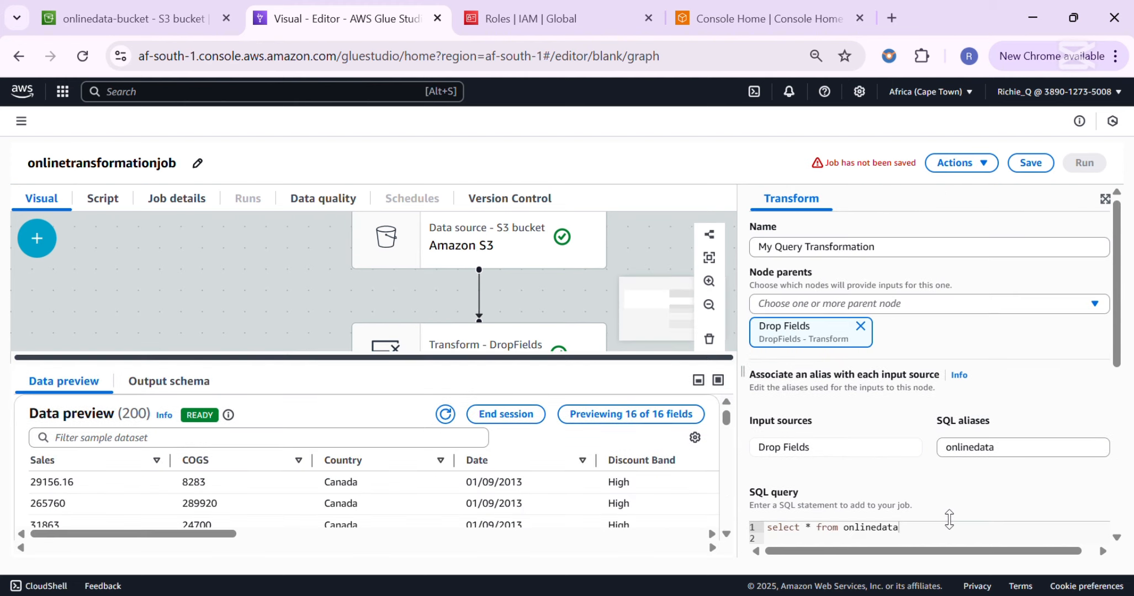
pyautogui.scroll(-3, 947, 522)
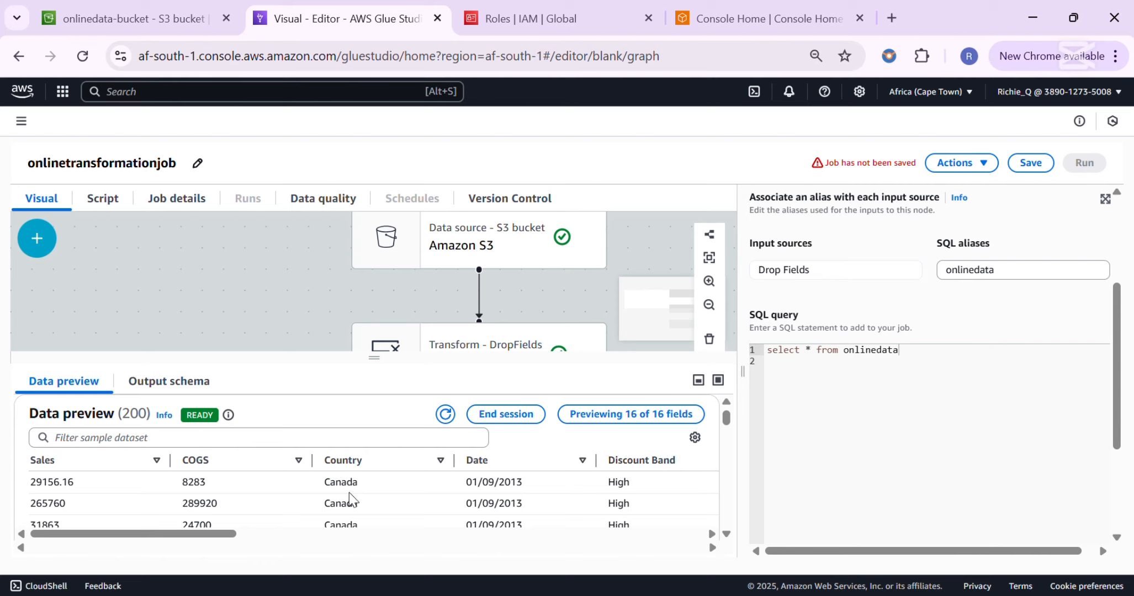
pyautogui.moveTo(135, 531)
pyautogui.mouseDown()
pyautogui.moveTo(601, 556)
pyautogui.moveTo(227, 555)
pyautogui.moveTo(134, 539)
pyautogui.mouseUp()
pyautogui.write('Select country,  product,  `sale price`,  `units sold`,  sales,  cogs,  profit')
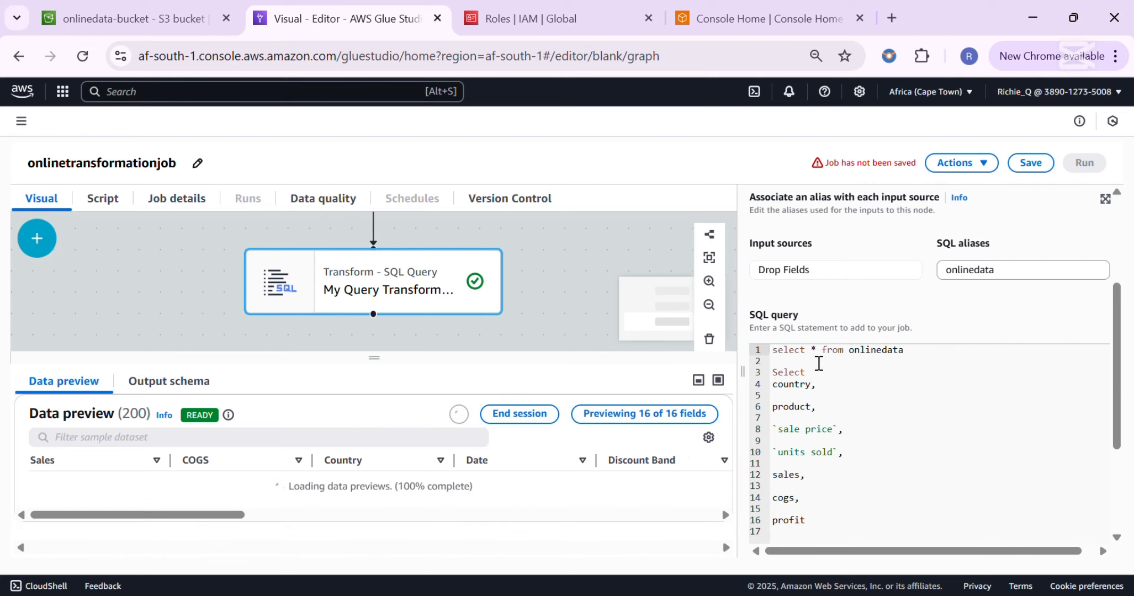
# Step: Comment out the `select * from onlinedata` line and end the new Select statement with `from onlinedata` after profit
pyautogui.write('--')
pyautogui.click(836, 350)
pyautogui.moveTo(838, 349); pyautogui.dragTo(917, 352)
pyautogui.hotkey('ctrl', 'c')
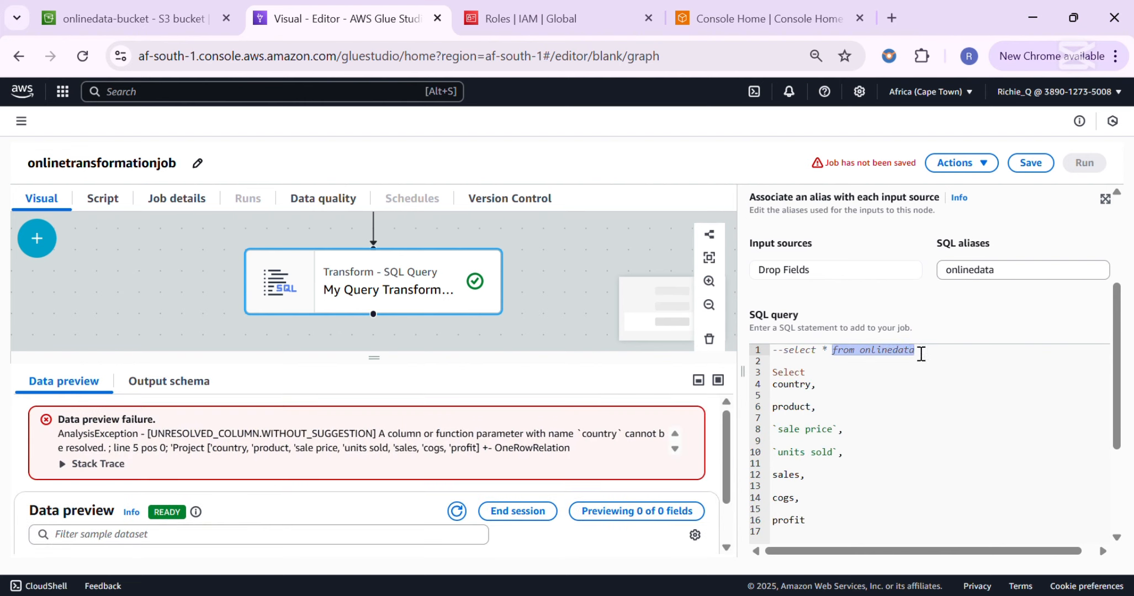
pyautogui.click(815, 520)
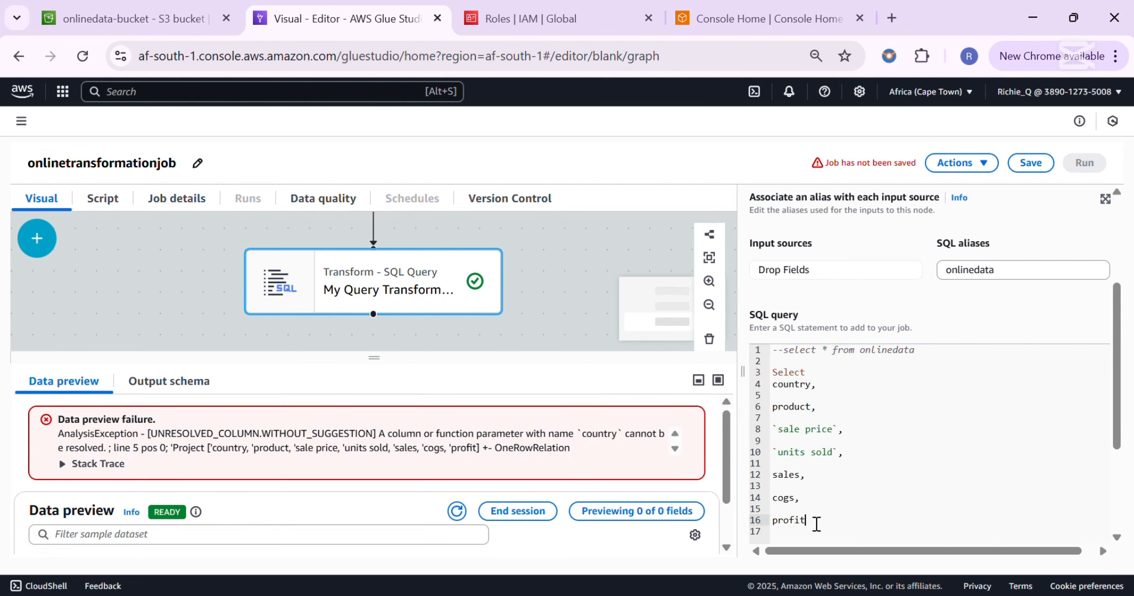
pyautogui.press('Return')
pyautogui.press('Return')
pyautogui.hotkey('ctrl', 'v')
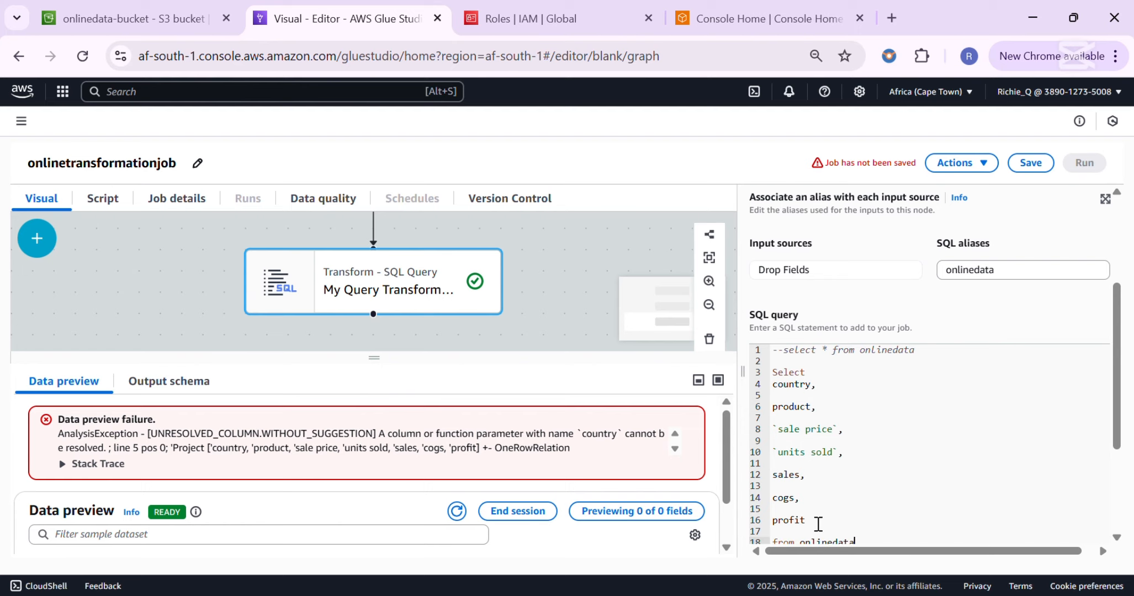
# Step: Enlarge the data preview and examine the query's output columns through to profit
pyautogui.scroll(-1, 818, 523)
pyautogui.scroll(1, 819, 517)
pyautogui.scroll(-1, 822, 513)
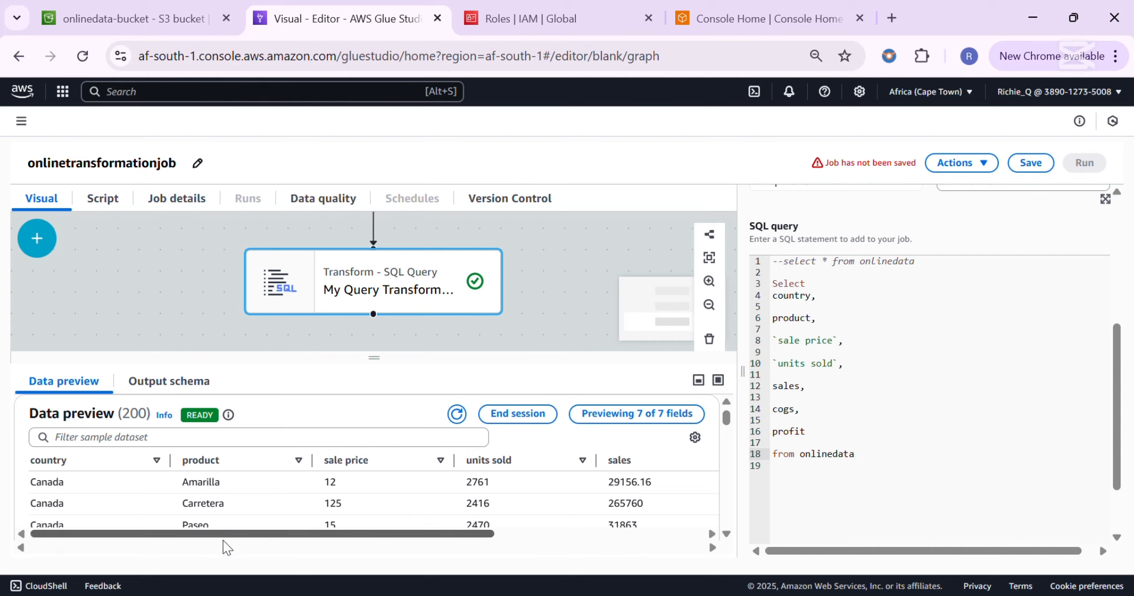
pyautogui.click(718, 380)
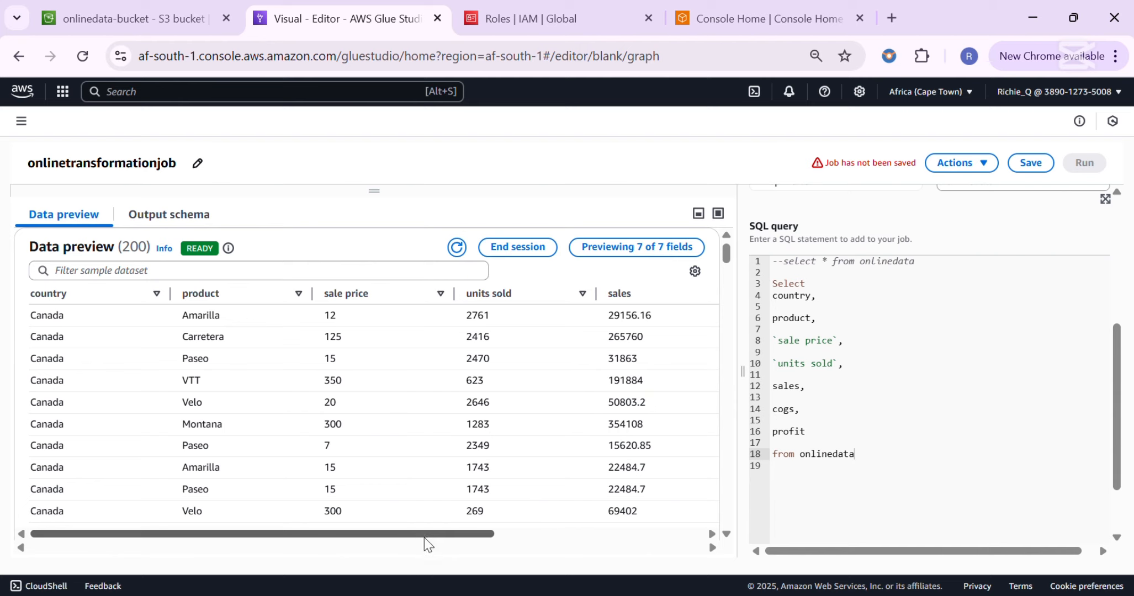
pyautogui.moveTo(423, 535); pyautogui.dragTo(605, 534)
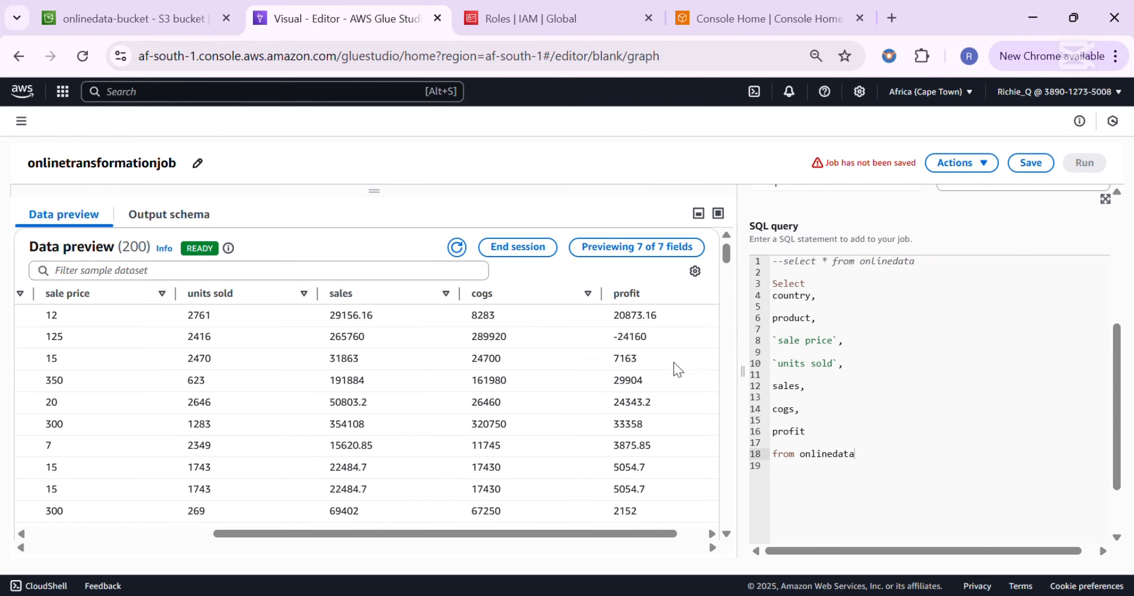
# Step: Remove the `sale price` column and its comma from the Select statement
pyautogui.click(778, 342)
pyautogui.click(836, 334)
pyautogui.tripleClick(837, 335)
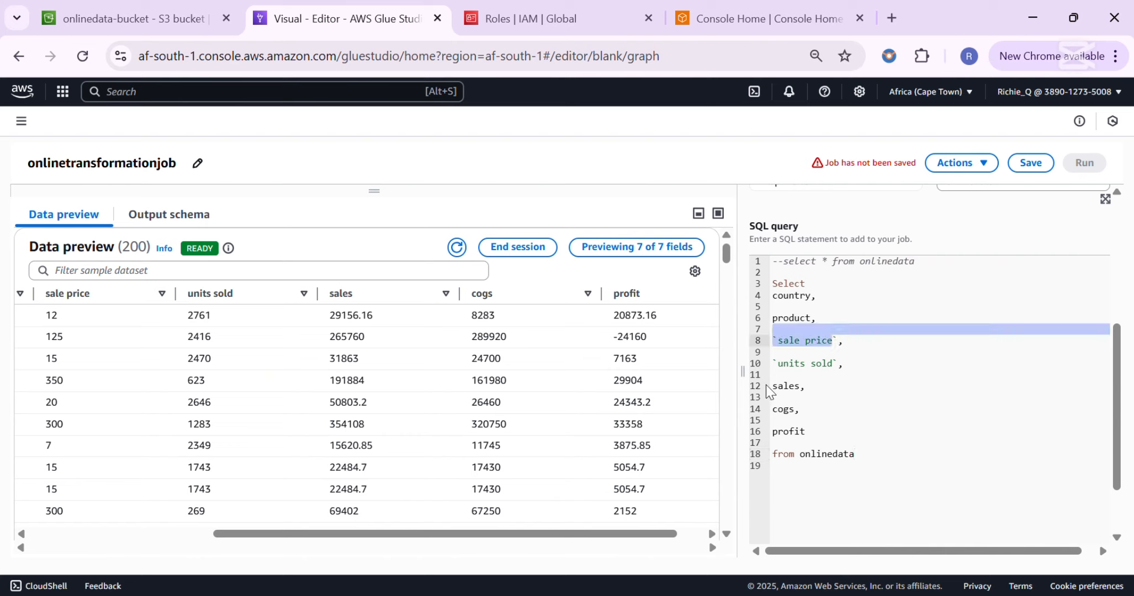
pyautogui.click(877, 394)
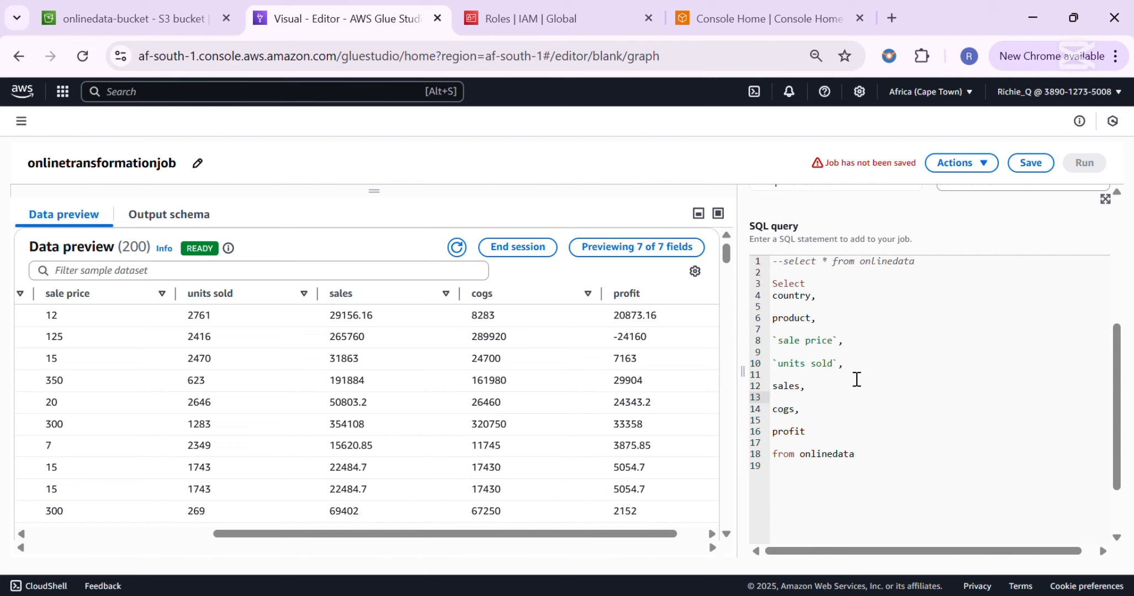
pyautogui.doubleClick(815, 339)
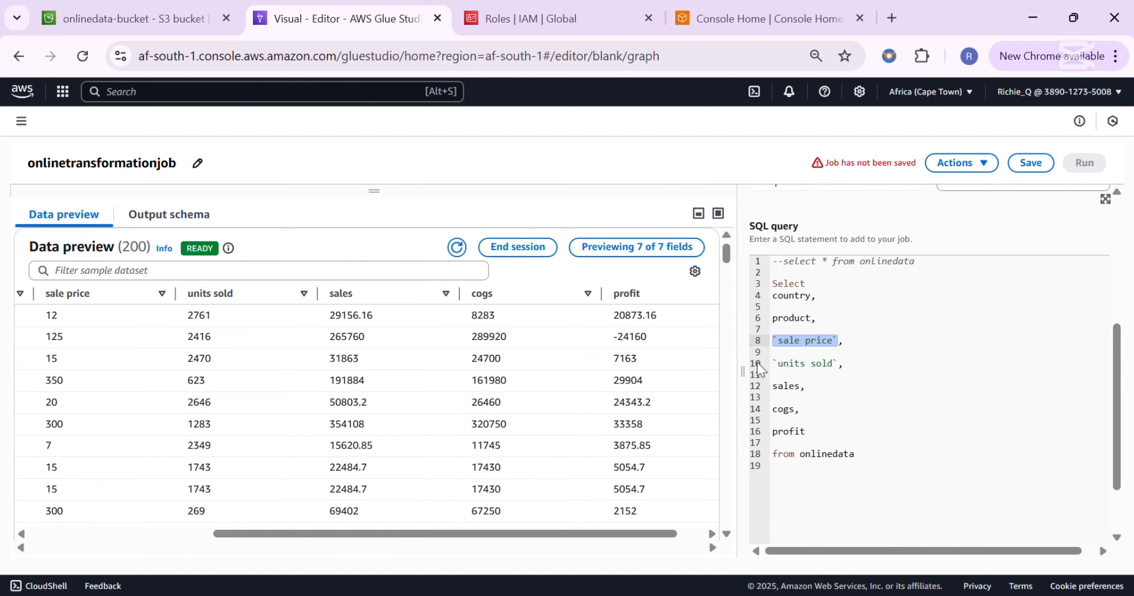
pyautogui.press('BackSpace')
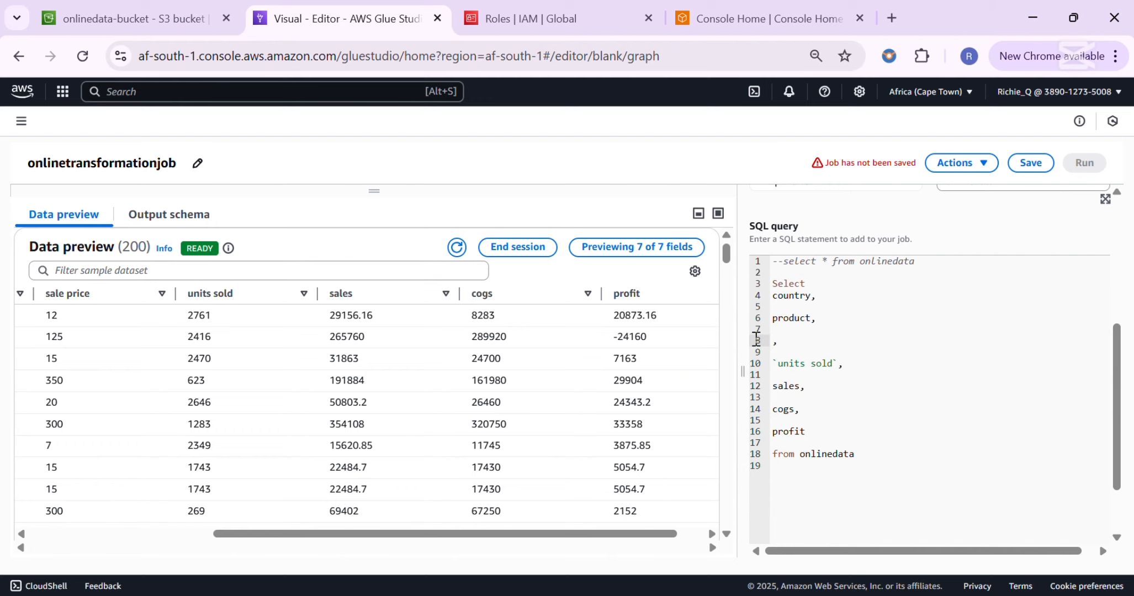
pyautogui.hotkey('shift', 'Down')
pyautogui.press('BackSpace')
pyautogui.press('Up')
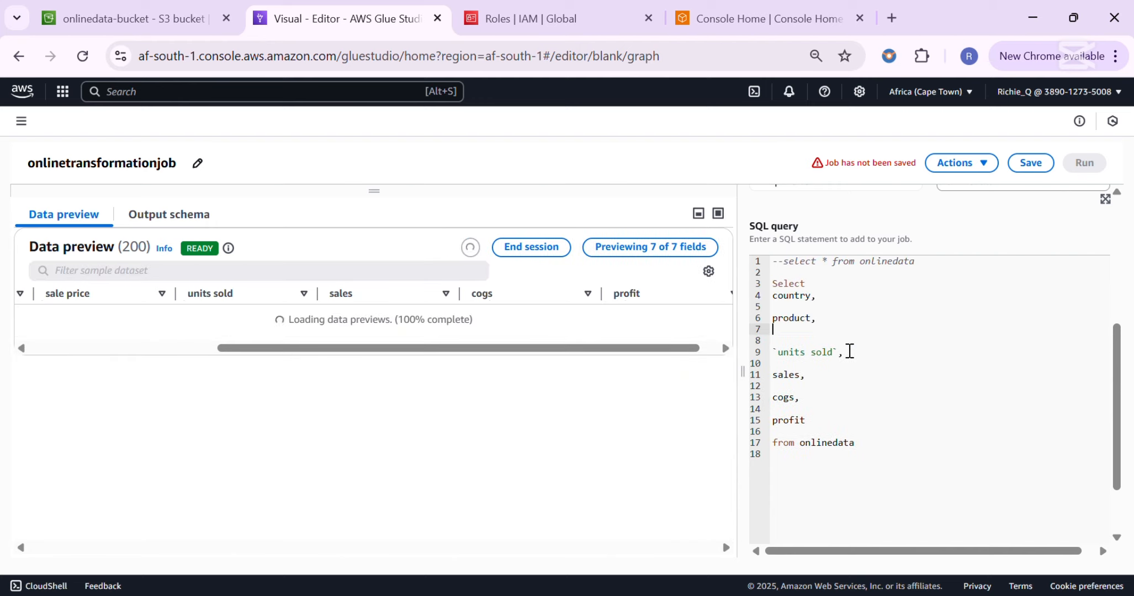
# Step: Remove the `units sold` column and the leftover blank line from the Select statement
pyautogui.moveTo(845, 352); pyautogui.dragTo(763, 353)
pyautogui.press('BackSpace')
pyautogui.press('BackSpace')
pyautogui.press('BackSpace')
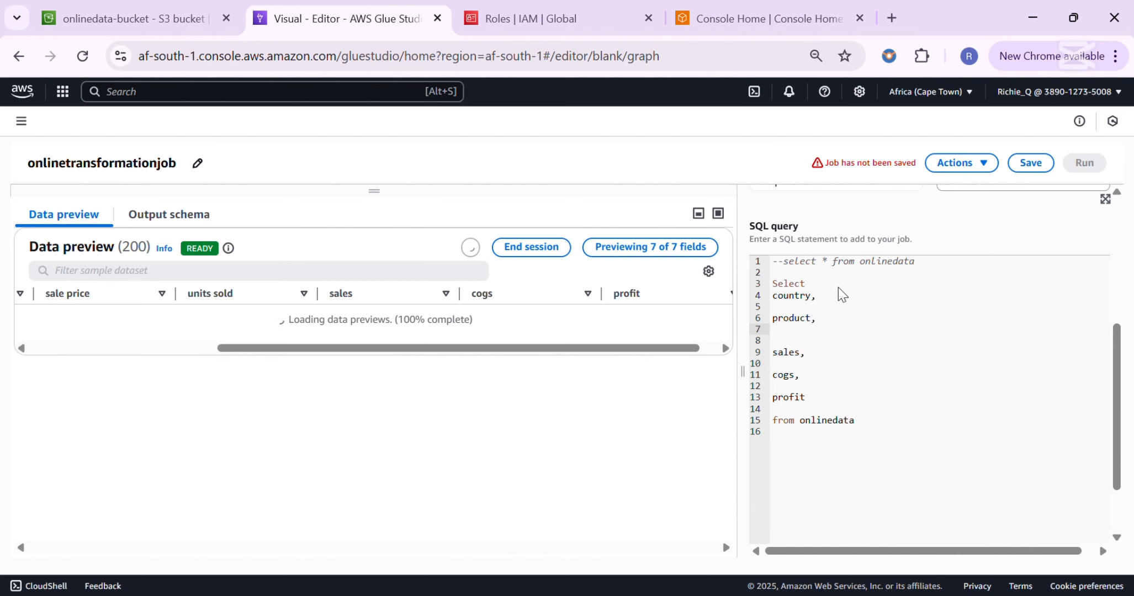
pyautogui.click(780, 335)
pyautogui.press('BackSpace')
pyautogui.press('Left')
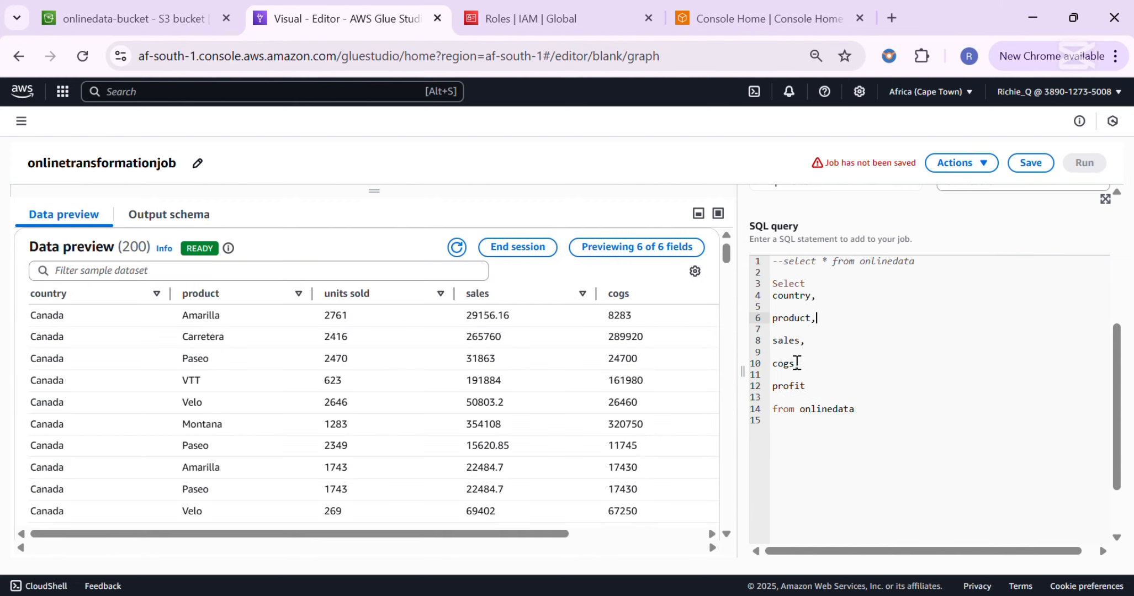
# Step: Remove the cogs and profit columns from the query and delete the trailing comma after sales
pyautogui.moveTo(773, 366); pyautogui.dragTo(801, 366)
pyautogui.press('BackSpace')
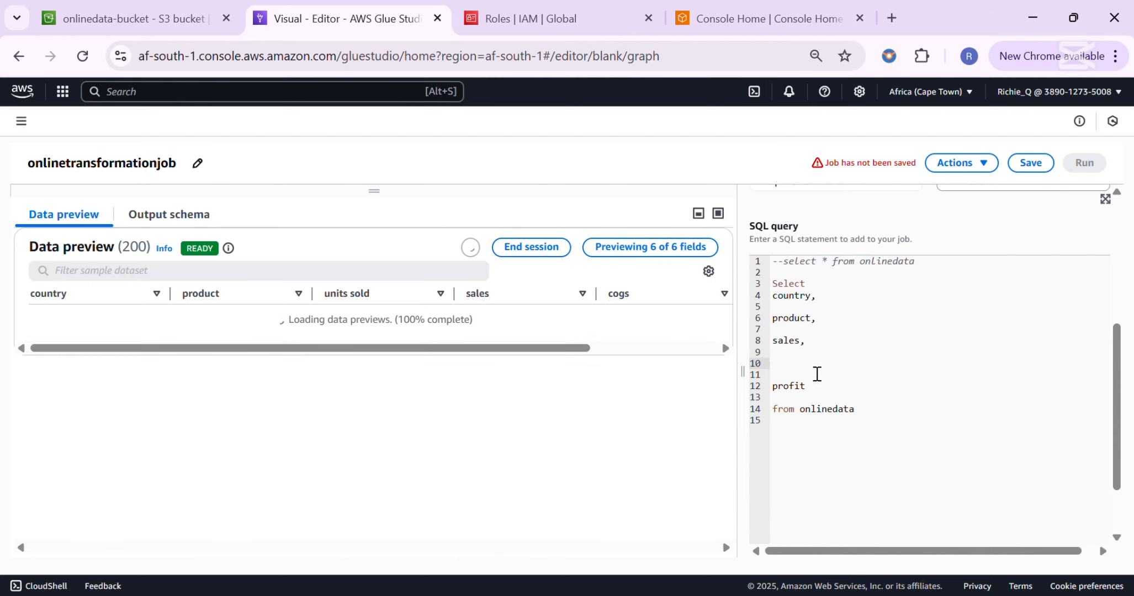
pyautogui.press('BackSpace')
pyautogui.press('BackSpace')
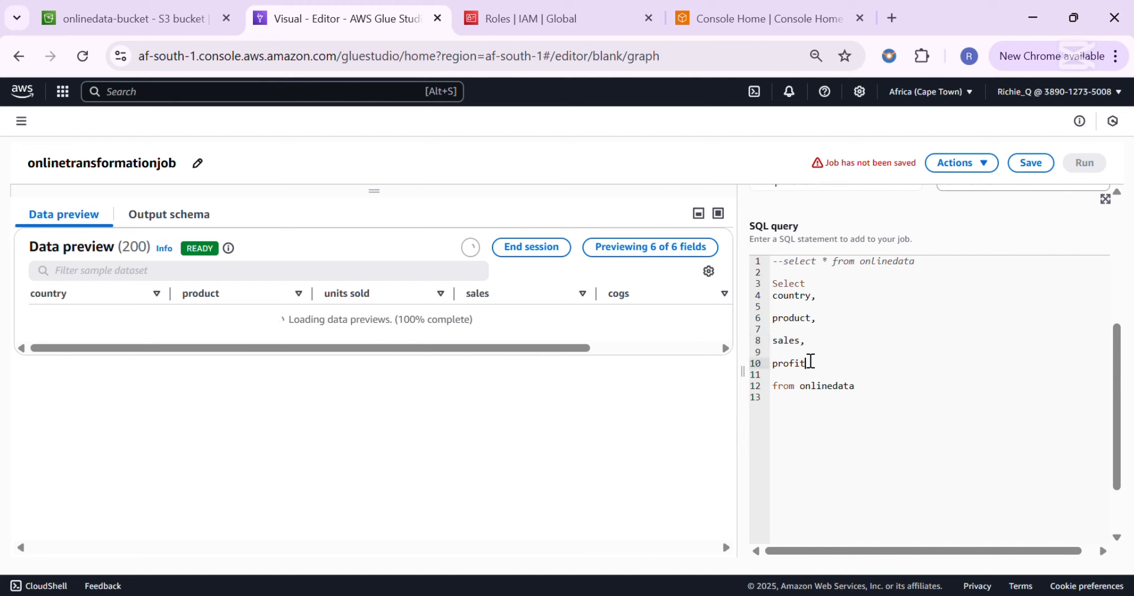
pyautogui.moveTo(807, 363); pyautogui.dragTo(759, 364)
pyautogui.press('BackSpace')
pyautogui.press('BackSpace')
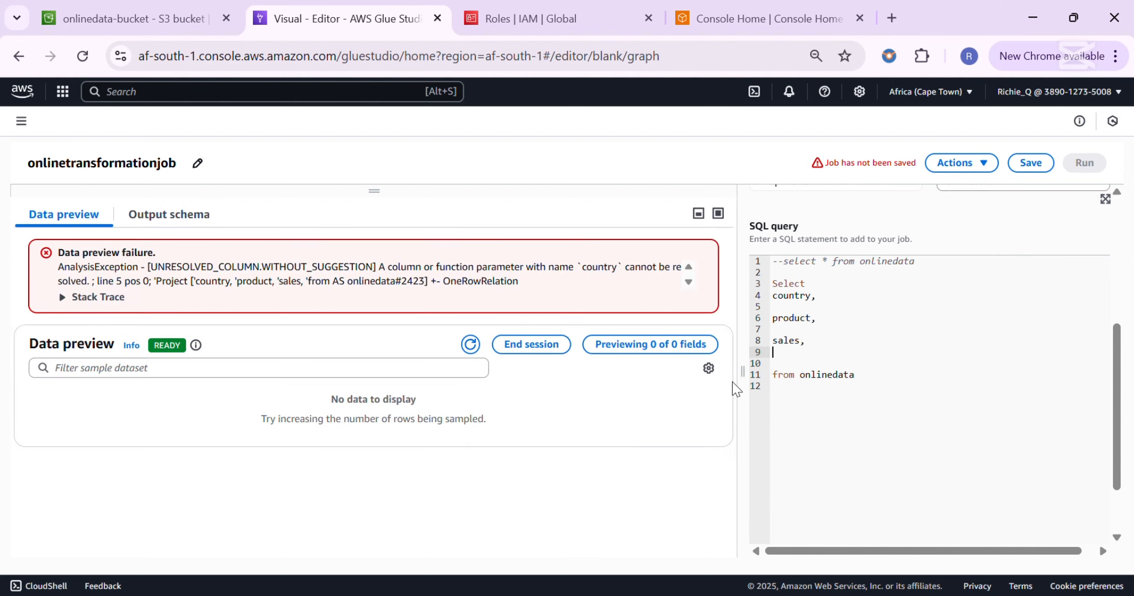
pyautogui.click(819, 343)
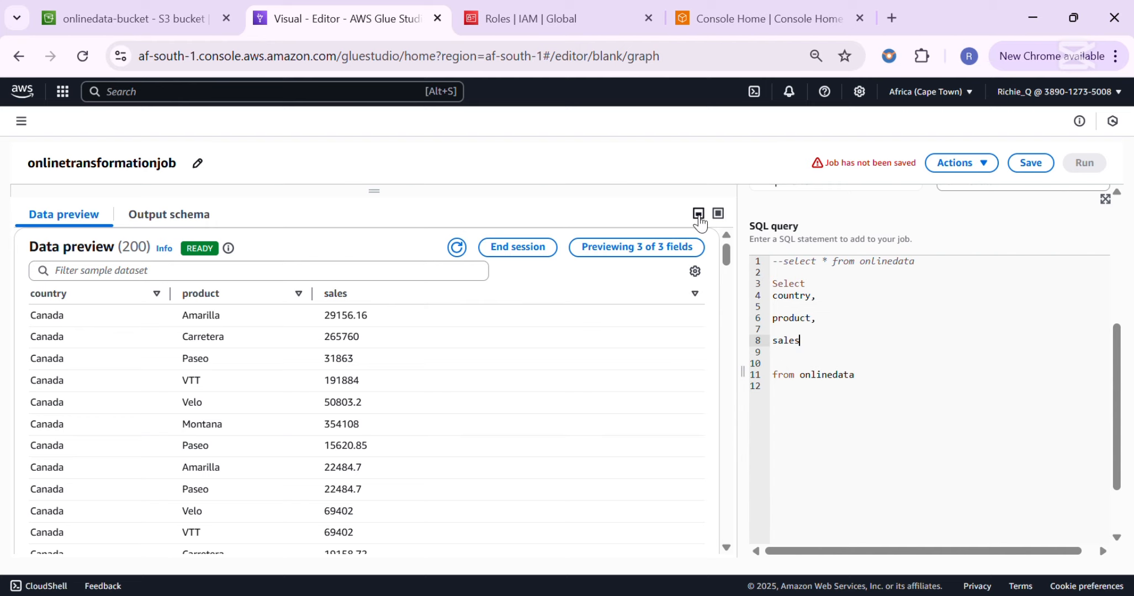
# Step: Bring the job canvas back, review the node chain from Amazon S3 to the SQL Query, and collapse the data preview
pyautogui.click(698, 214)
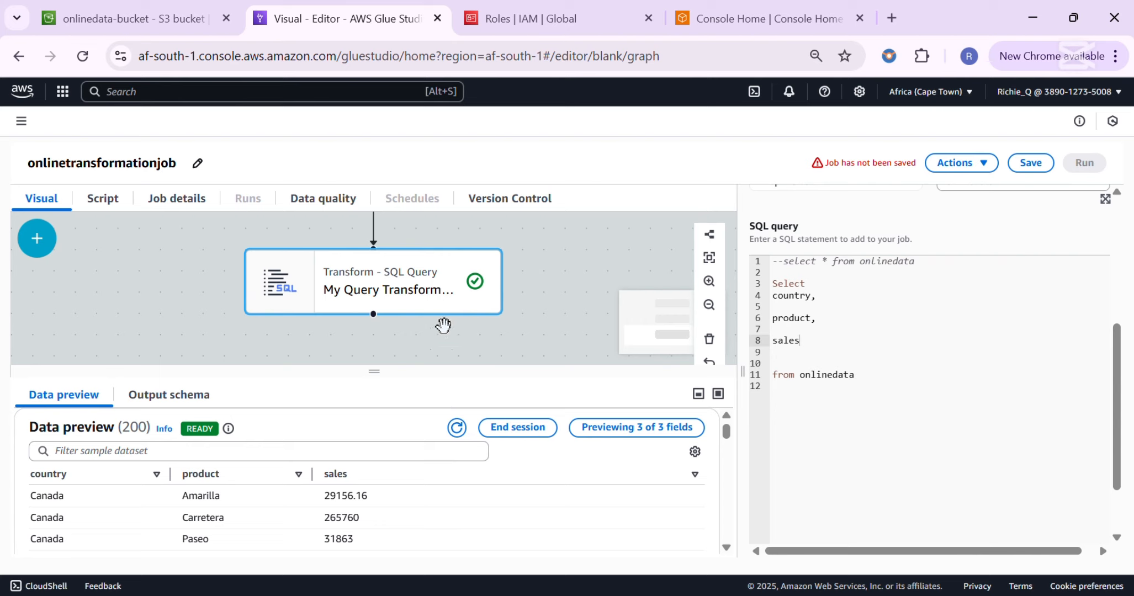
pyautogui.scroll(-3, 571, 321)
pyautogui.moveTo(569, 320); pyautogui.dragTo(531, 357)
pyautogui.scroll(-2, 524, 299)
pyautogui.moveTo(525, 298)
pyautogui.mouseDown()
pyautogui.moveTo(528, 329)
pyautogui.moveTo(528, 316)
pyautogui.mouseUp()
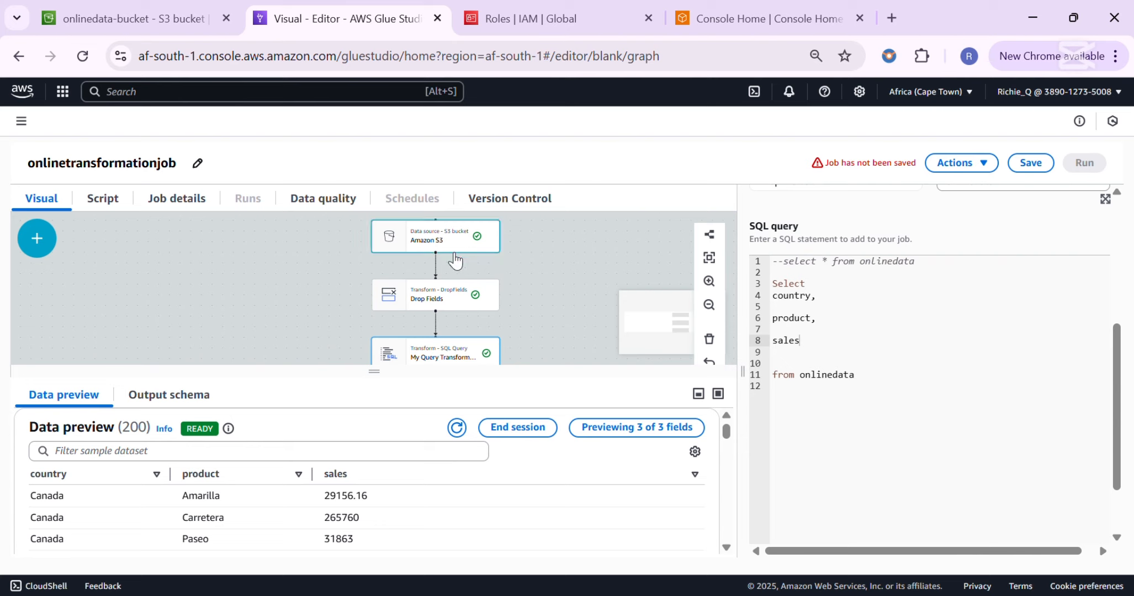
pyautogui.scroll(-1, 521, 301)
pyautogui.scroll(3, 519, 303)
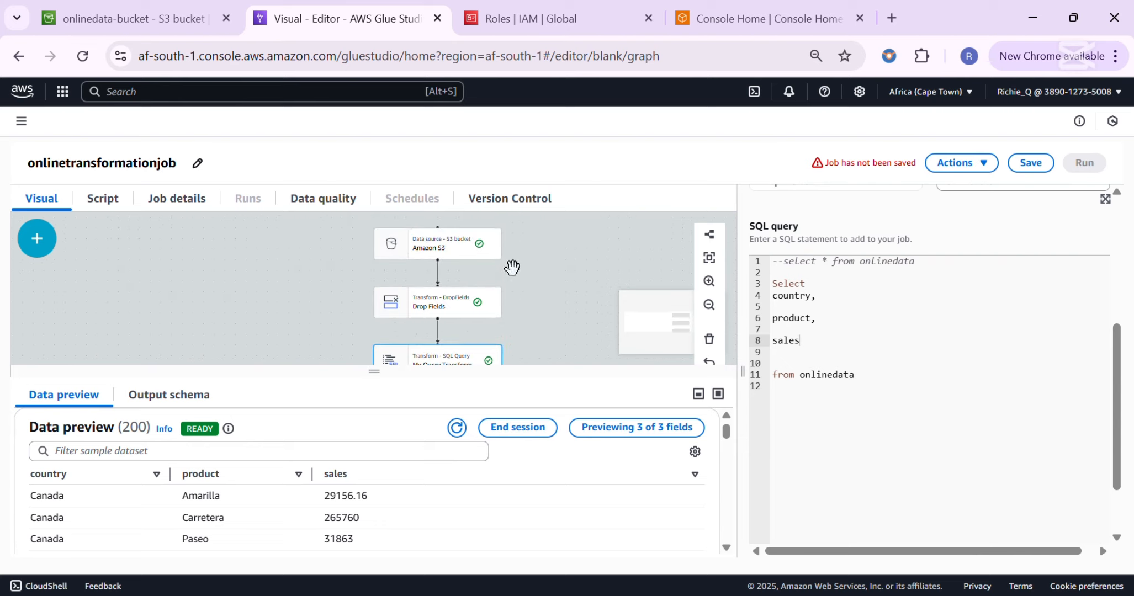
pyautogui.moveTo(519, 264); pyautogui.dragTo(519, 257)
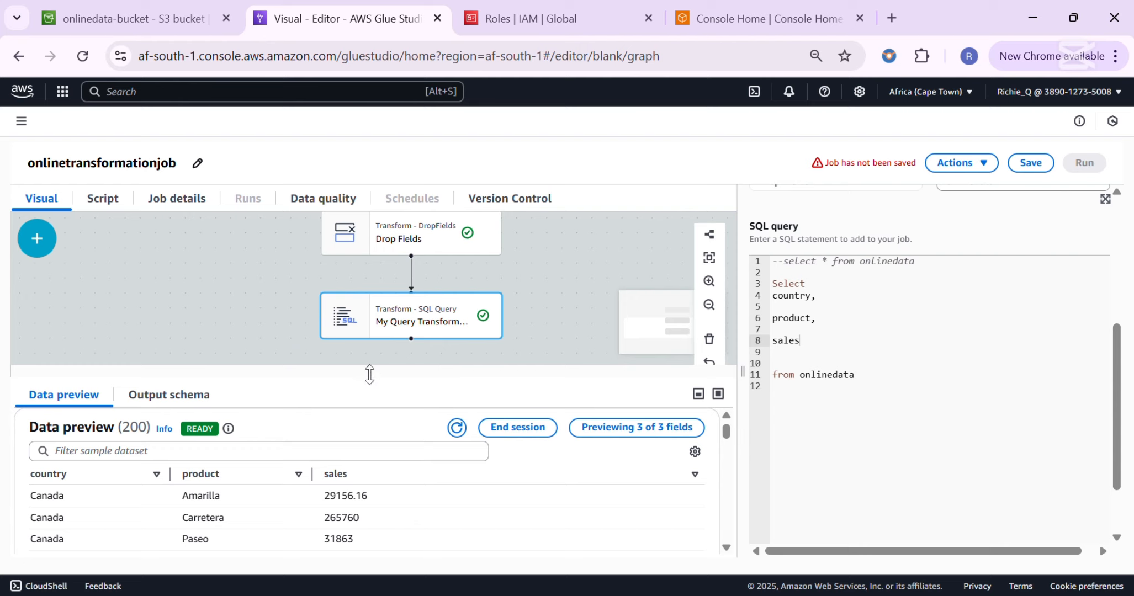
pyautogui.moveTo(370, 373); pyautogui.dragTo(354, 563)
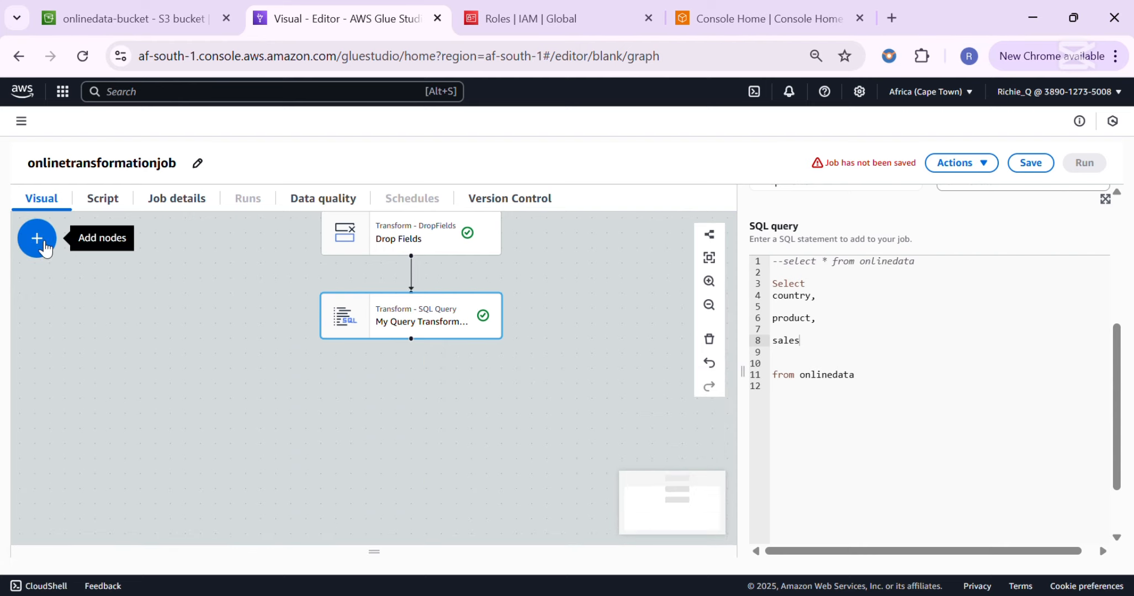
# Step: Add an Amazon S3 target after My Query Transformation and bring its S3 target location settings into view
pyautogui.click(45, 247)
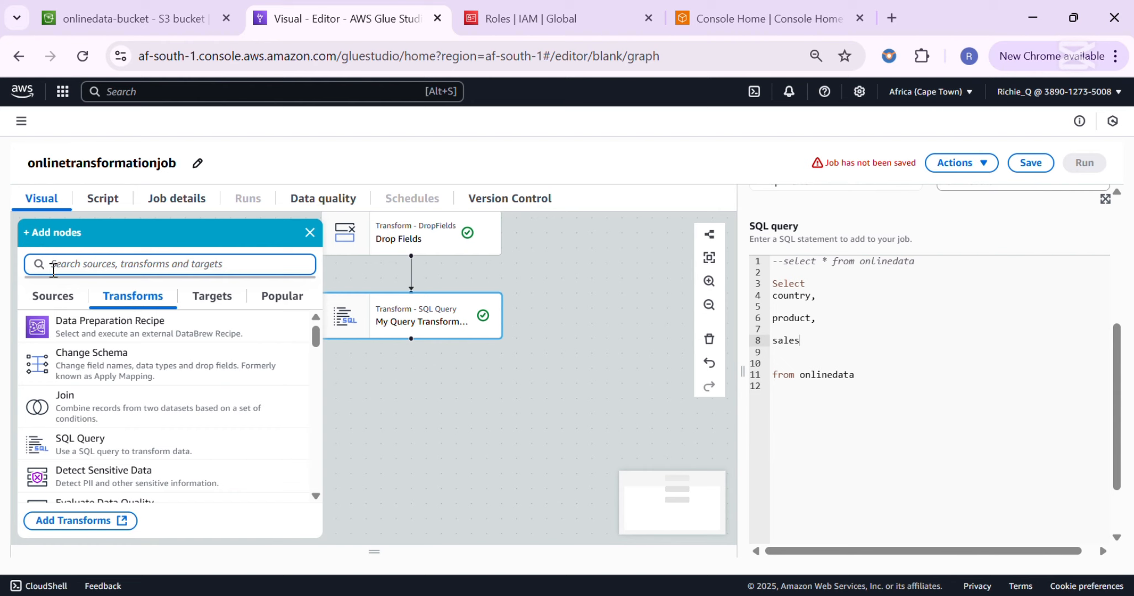
pyautogui.click(220, 303)
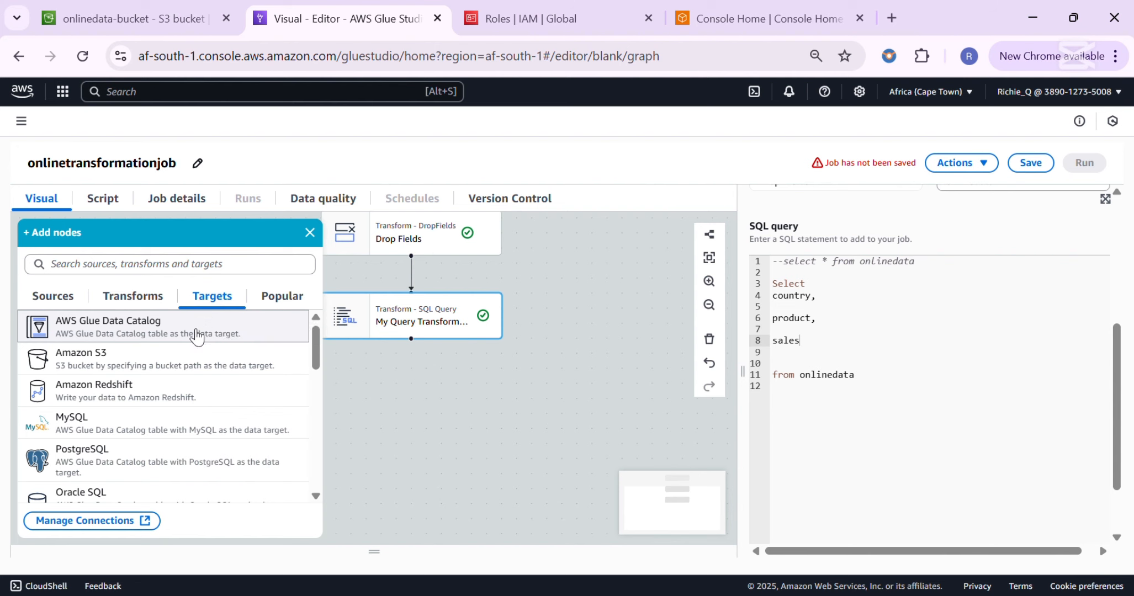
pyautogui.click(127, 368)
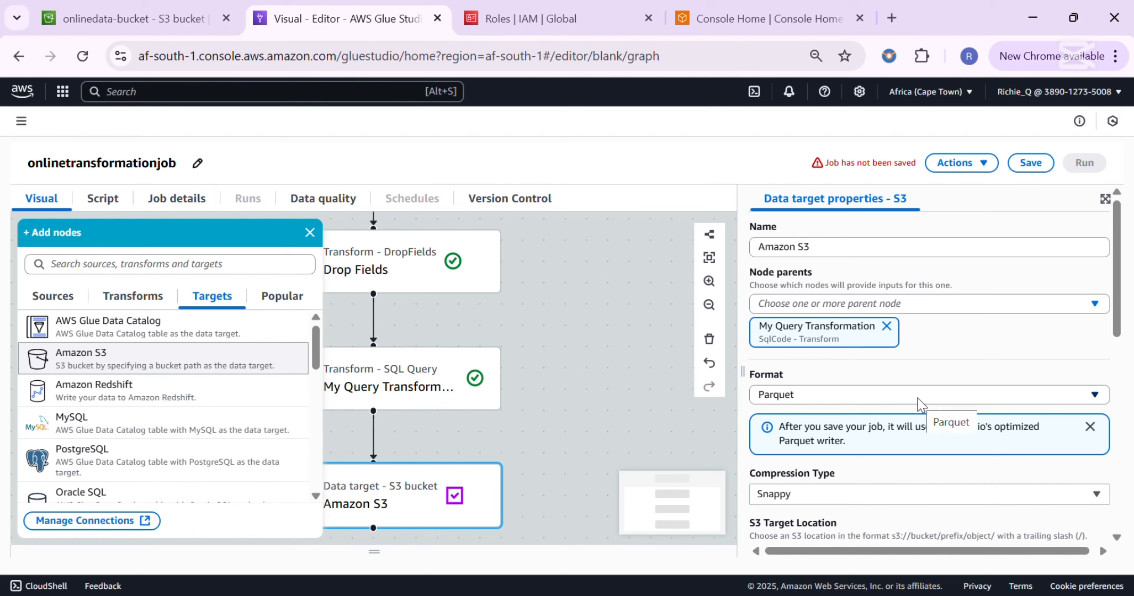
pyautogui.scroll(-3, 834, 392)
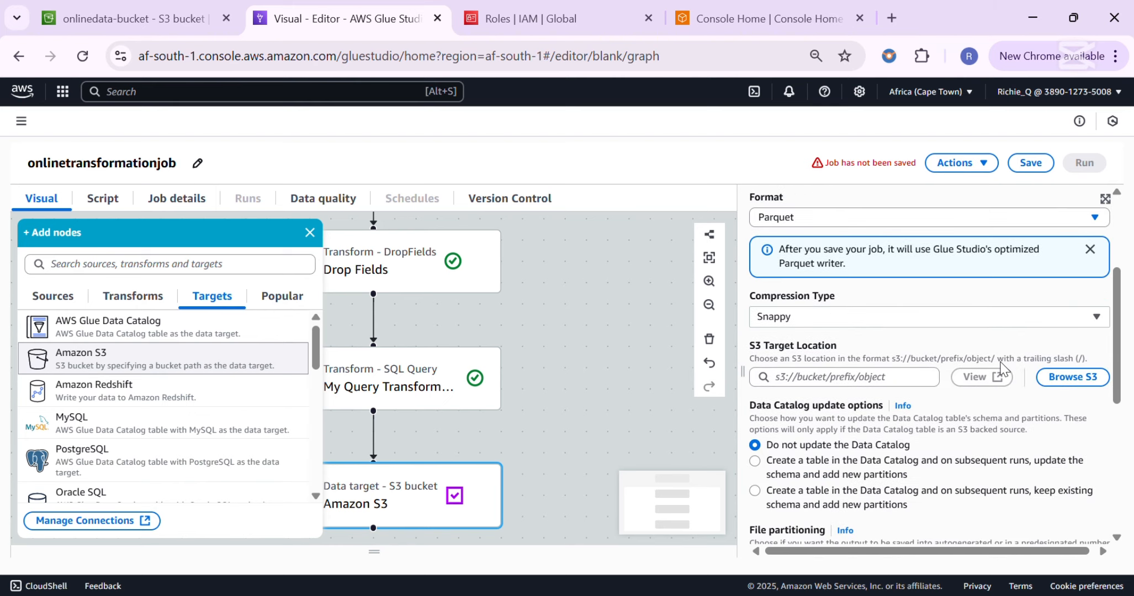
# Step: Set the Amazon S3 target's location to transformed-data-folder/ in onlinedata-bucket and close the node's settings
pyautogui.click(1057, 377)
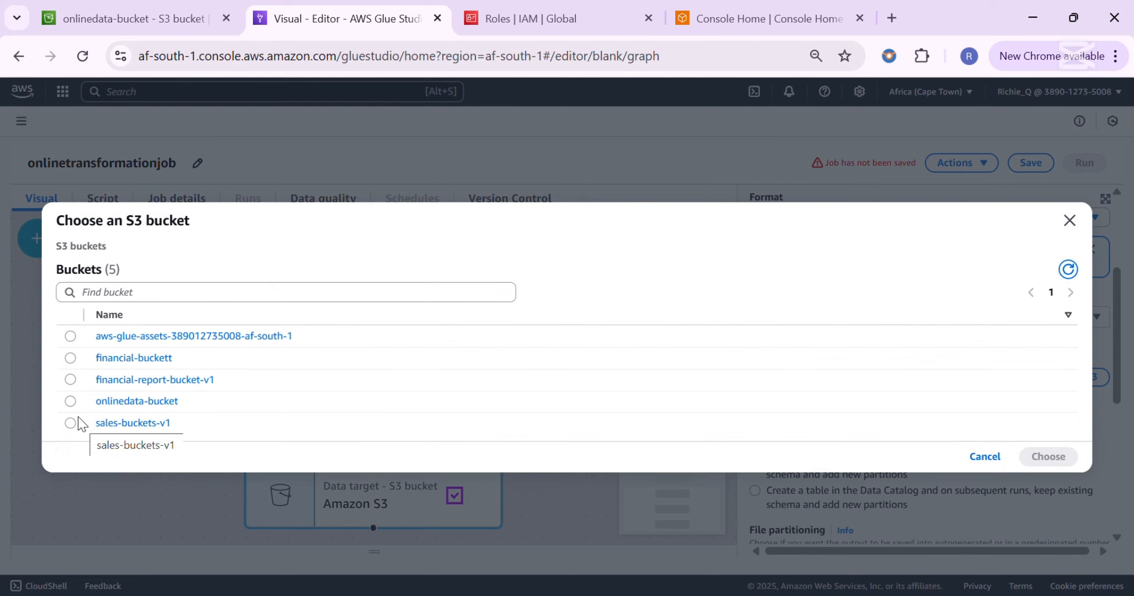
pyautogui.click(111, 402)
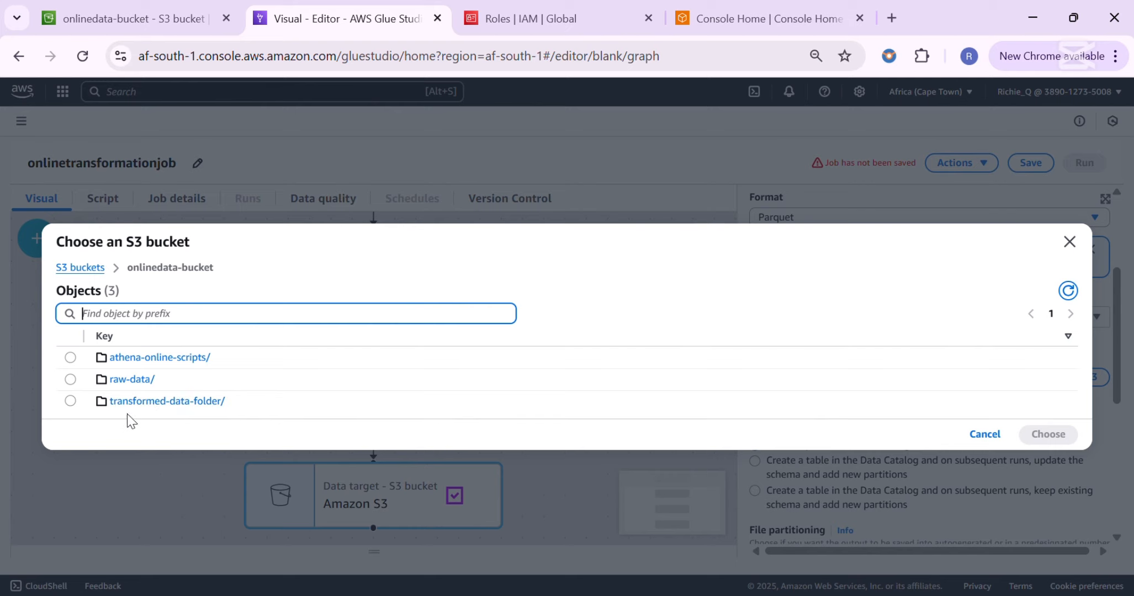
pyautogui.click(71, 402)
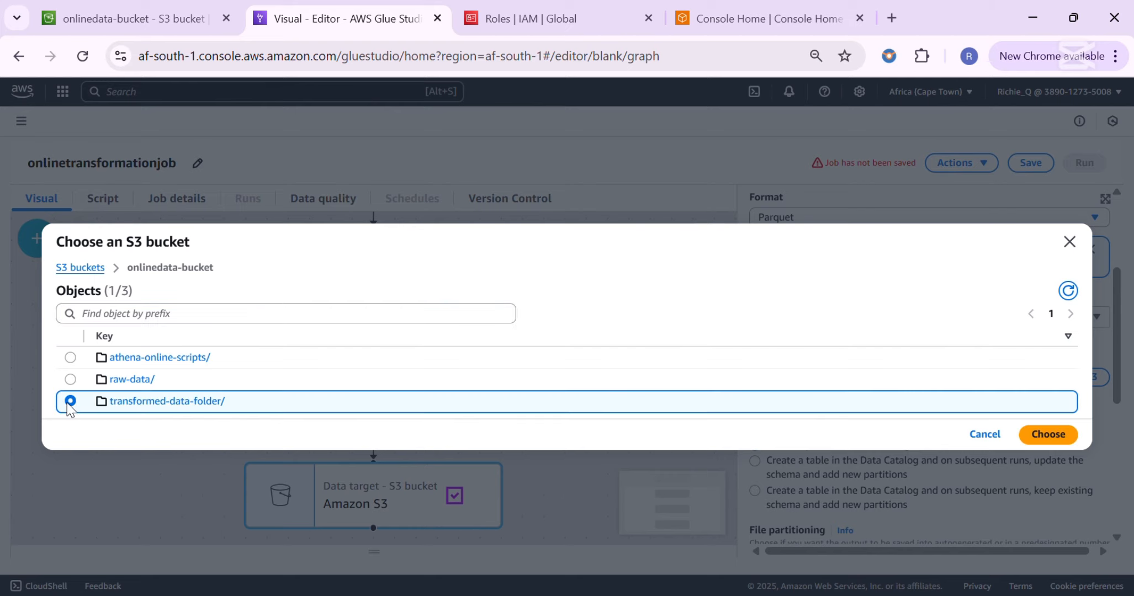
pyautogui.click(1046, 434)
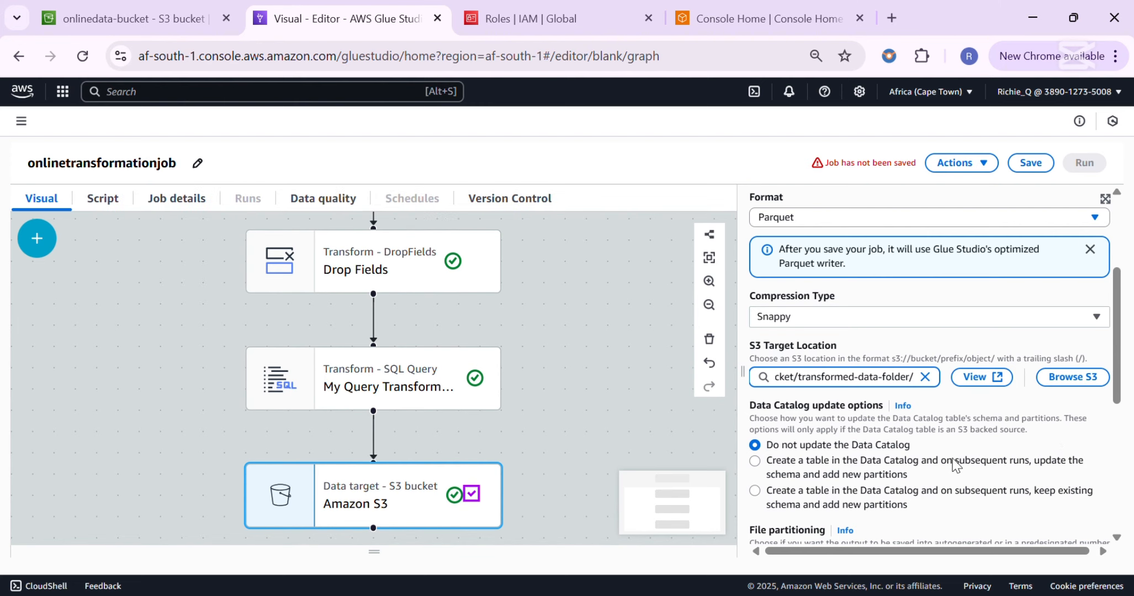
pyautogui.scroll(-6, 952, 458)
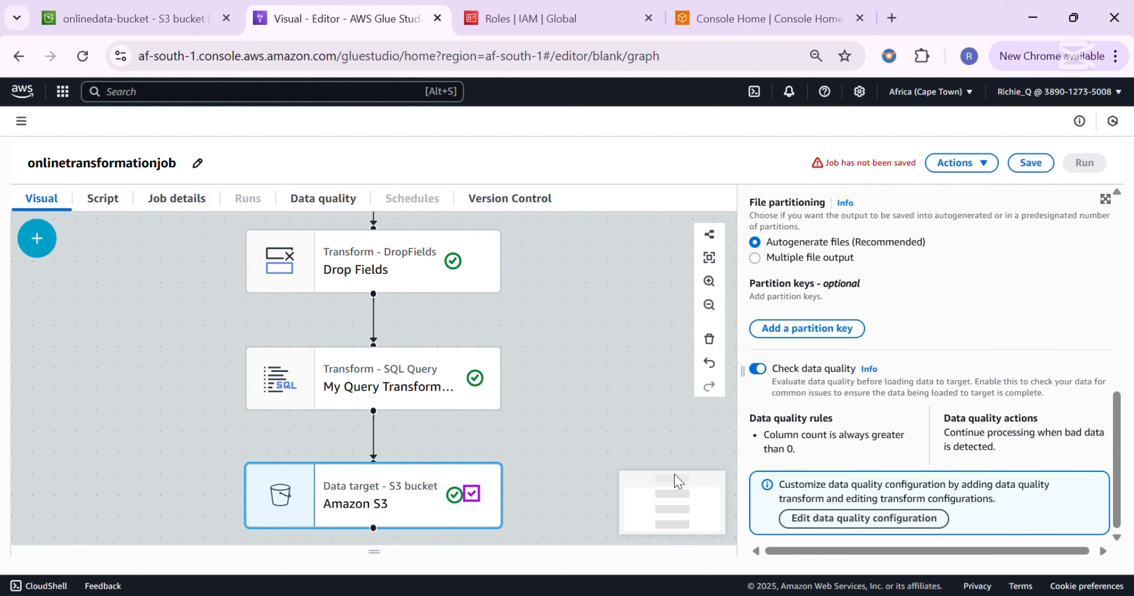
pyautogui.click(589, 423)
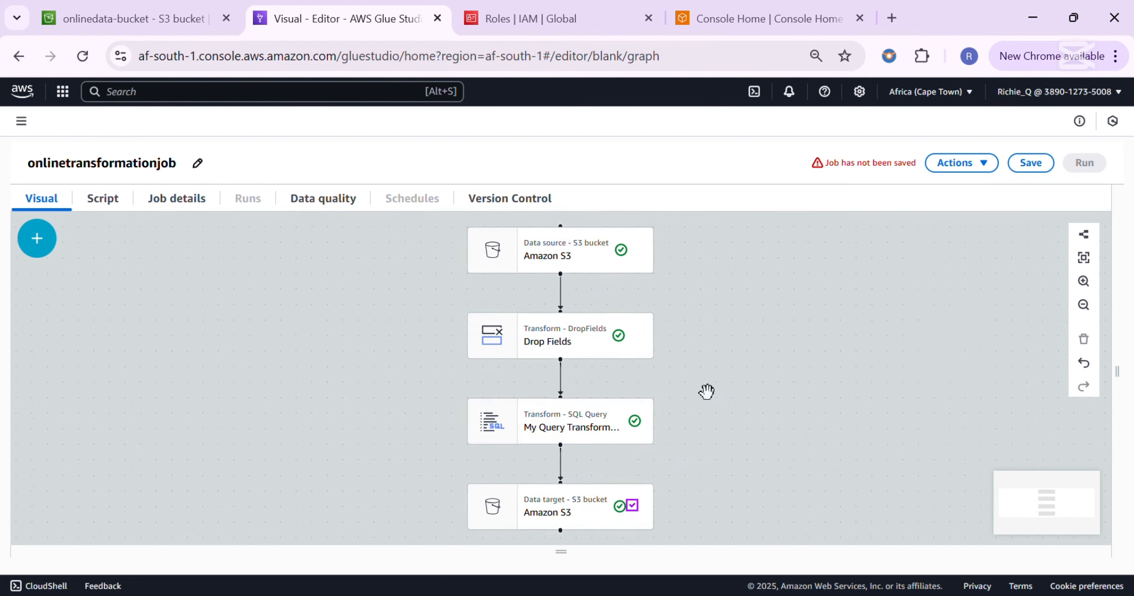
# Step: Save onlinetransformationjob and start a run of it
pyautogui.click(1030, 163)
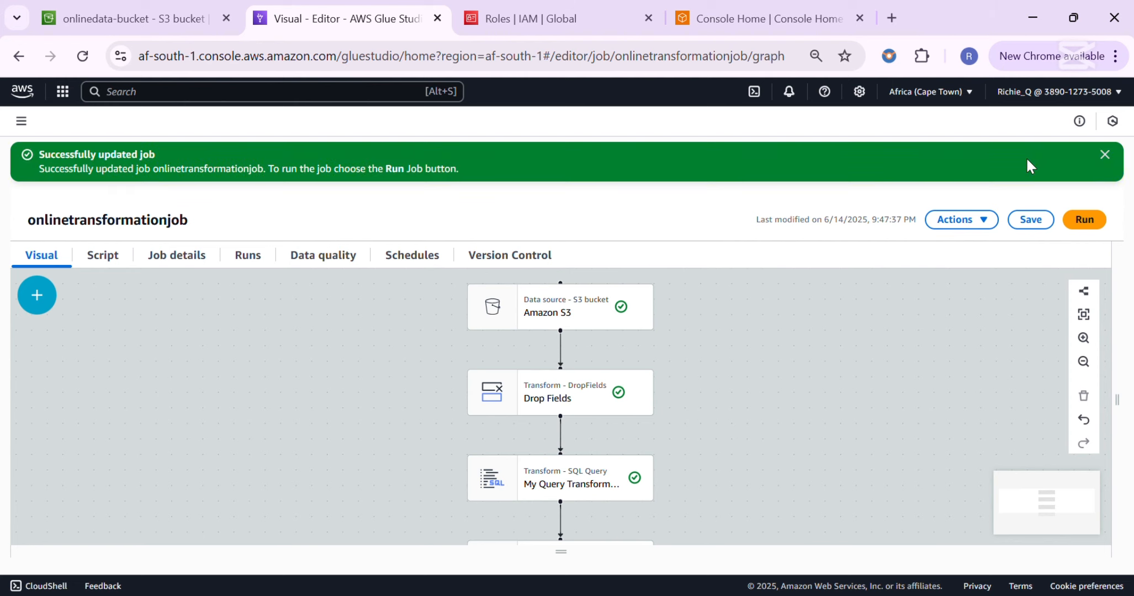
pyautogui.scroll(-3, 918, 399)
pyautogui.scroll(3, 916, 401)
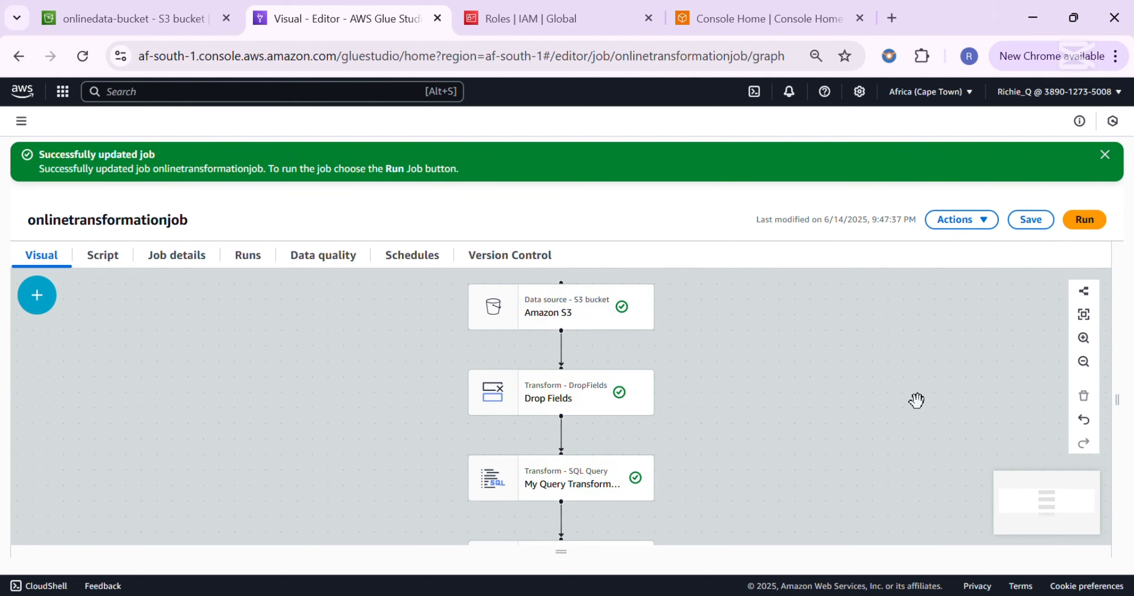
pyautogui.moveTo(860, 411); pyautogui.dragTo(834, 406)
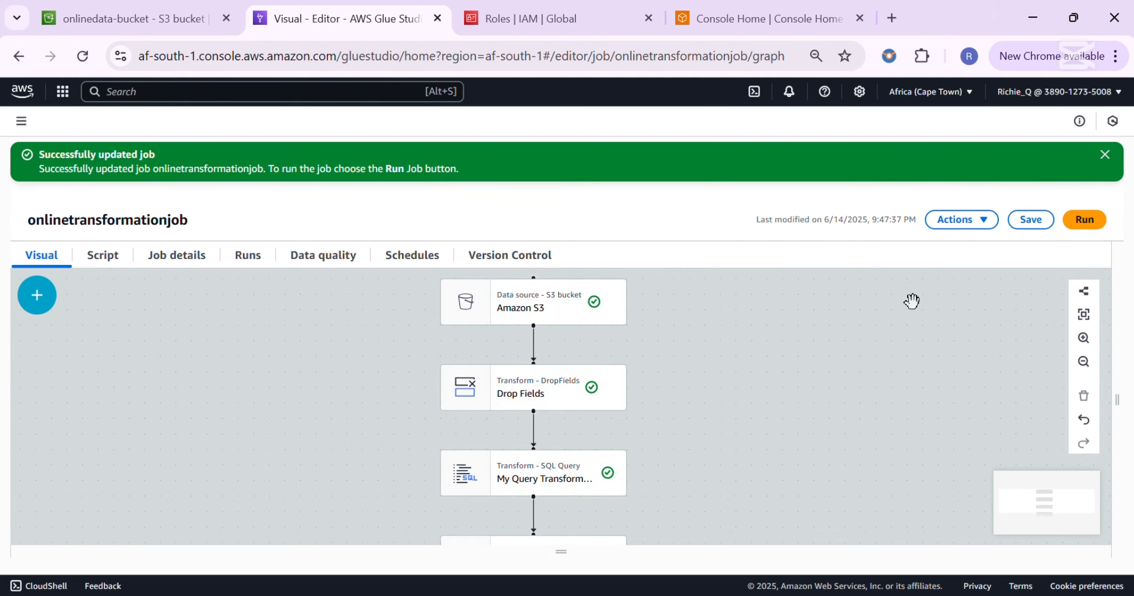
pyautogui.click(1075, 223)
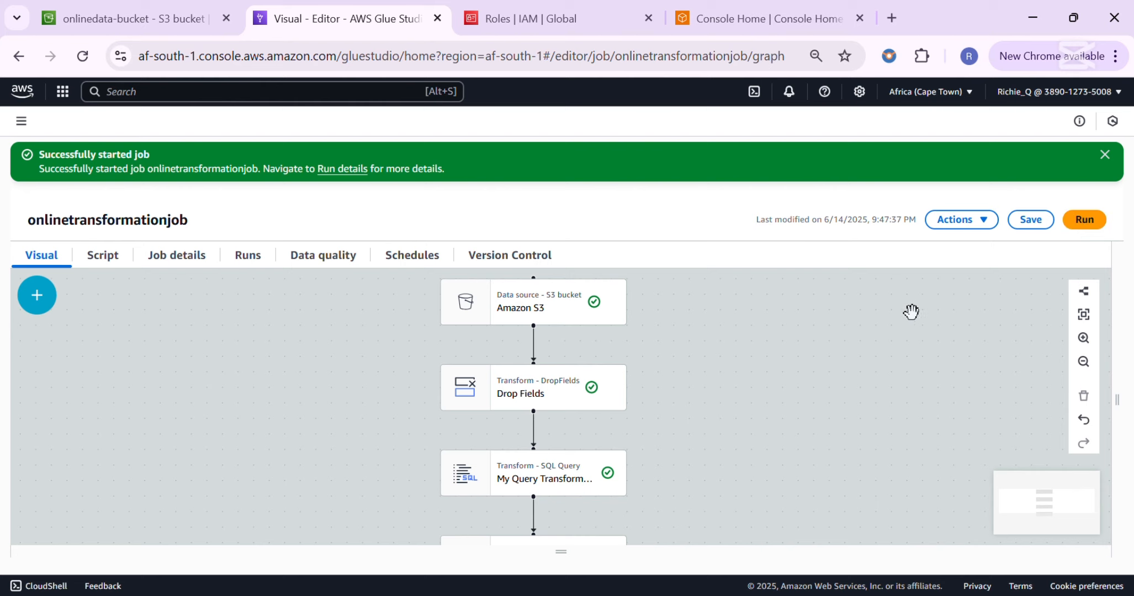
# Step: Check the status of the started run in onlinetransformationjob's run history
pyautogui.scroll(-2, 815, 348)
pyautogui.moveTo(805, 381); pyautogui.dragTo(741, 367)
pyautogui.click(171, 263)
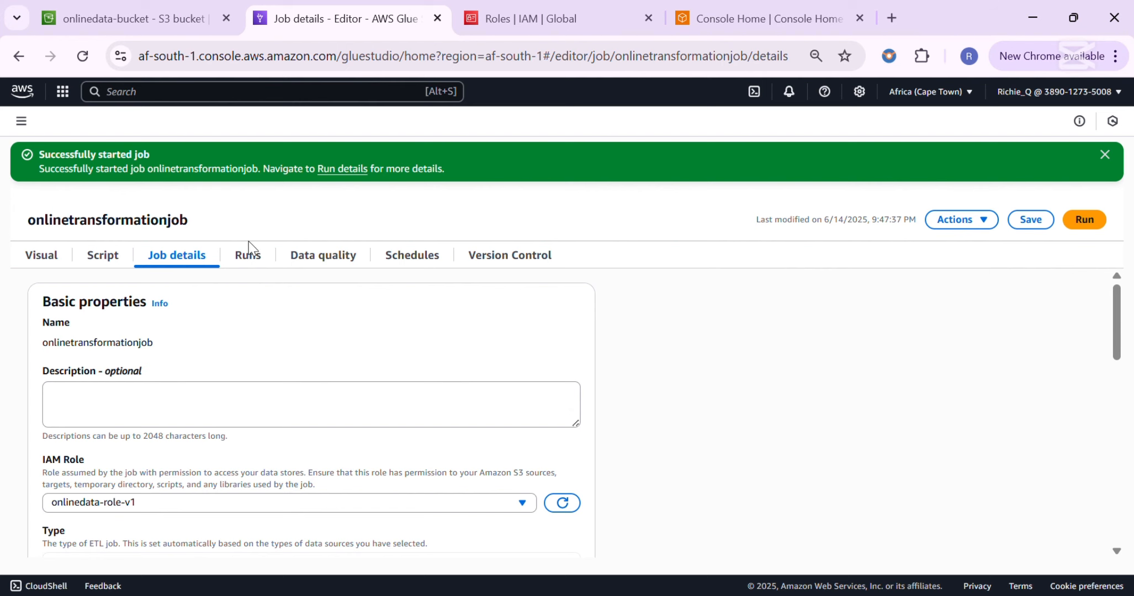
pyautogui.click(244, 257)
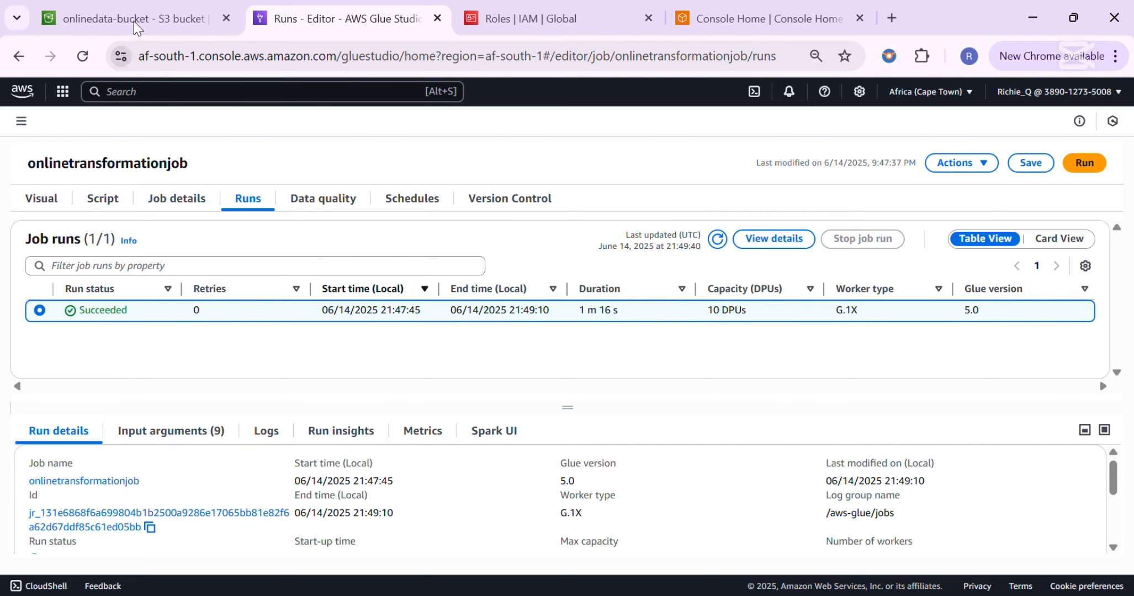
# Step: In the S3 console, open transformed-data-folder/ in onlinedata-bucket and widen the Name column to inspect the job's output file
pyautogui.click(153, 22)
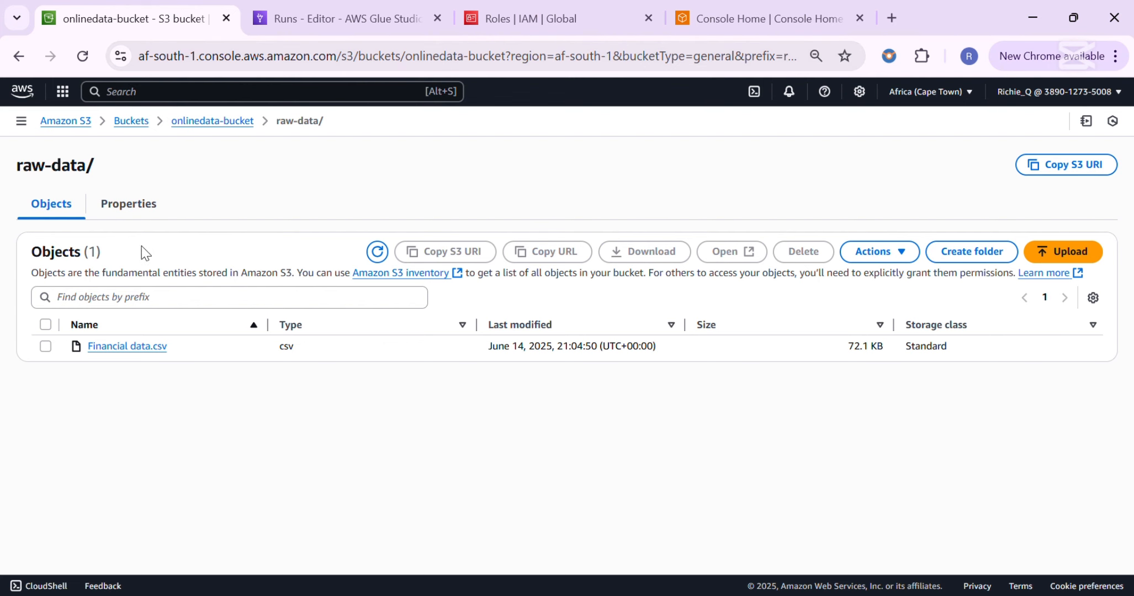
pyautogui.click(133, 122)
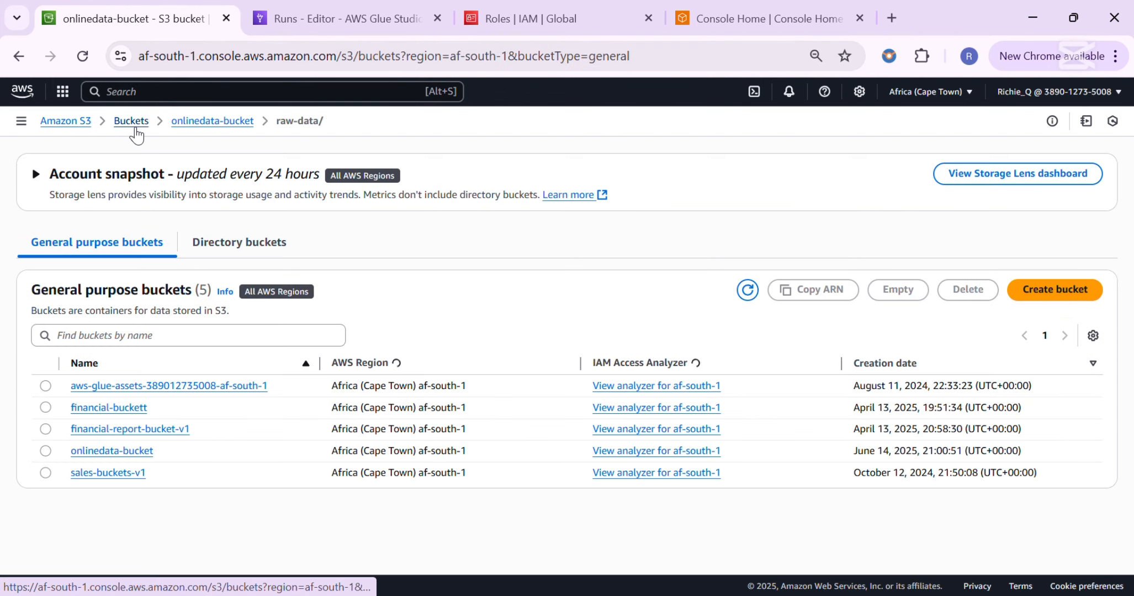
pyautogui.click(116, 452)
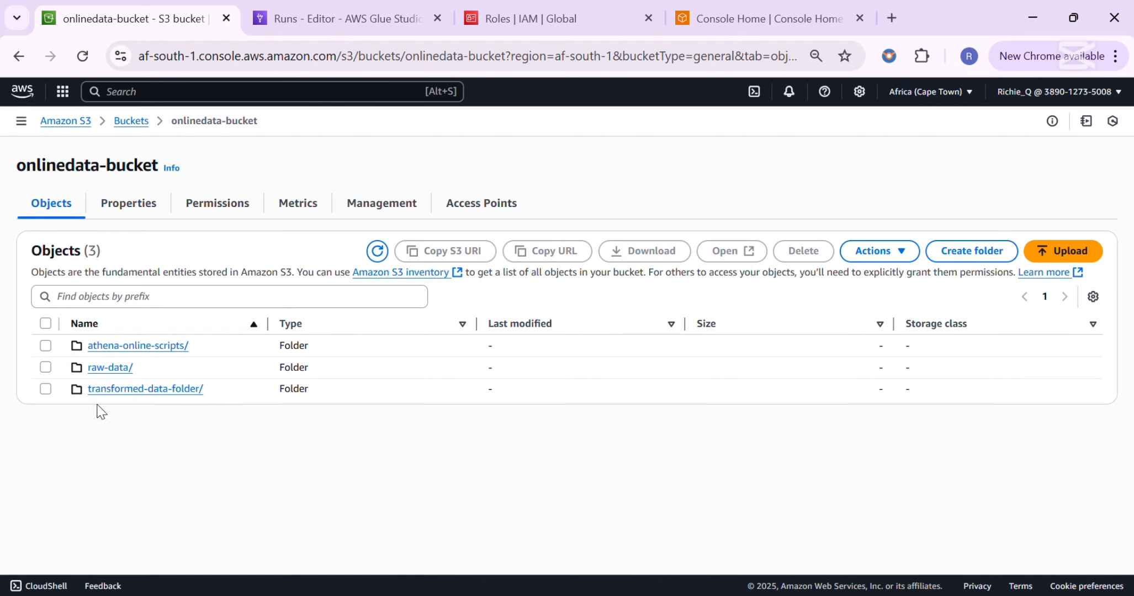
pyautogui.click(113, 393)
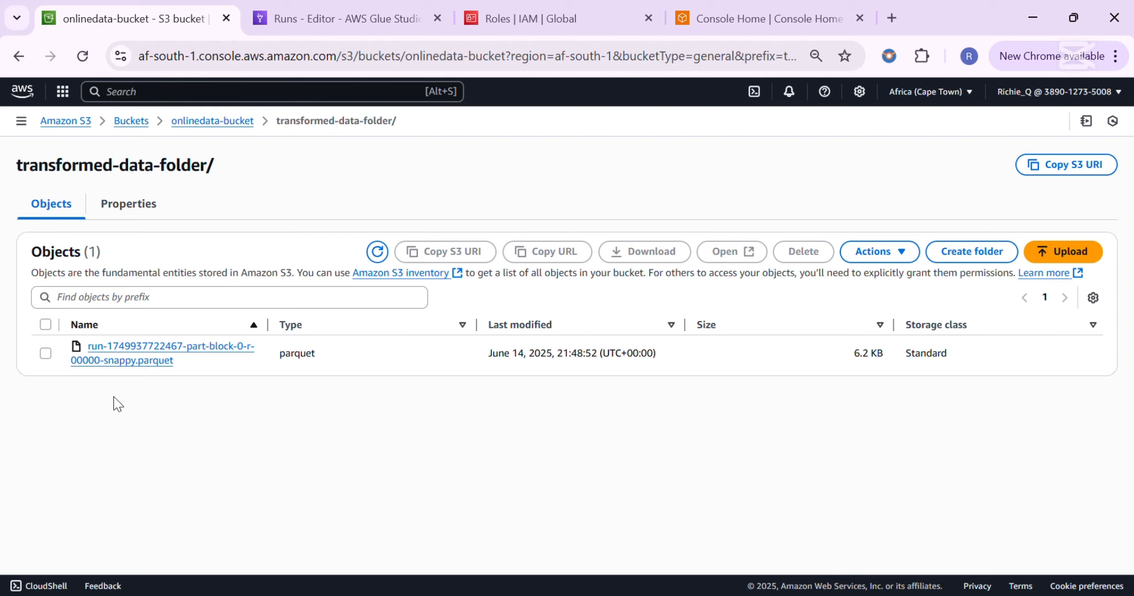
pyautogui.moveTo(270, 326); pyautogui.dragTo(340, 326)
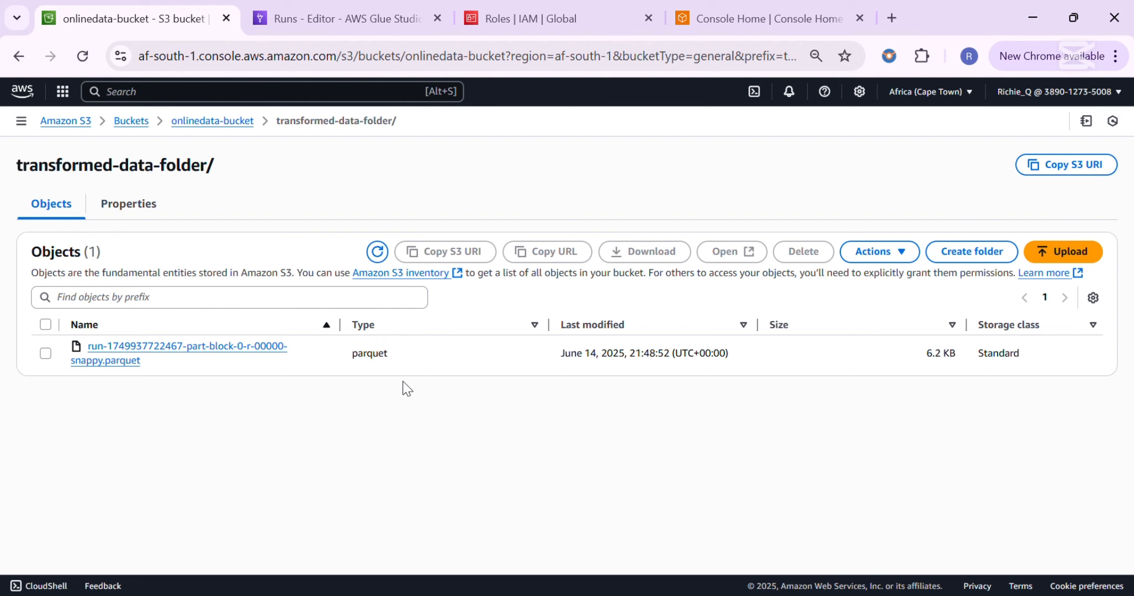
# Step: Return to the AWS Glue console's start page and open the Triggers page under Data Integration and ETL
pyautogui.click(264, 36)
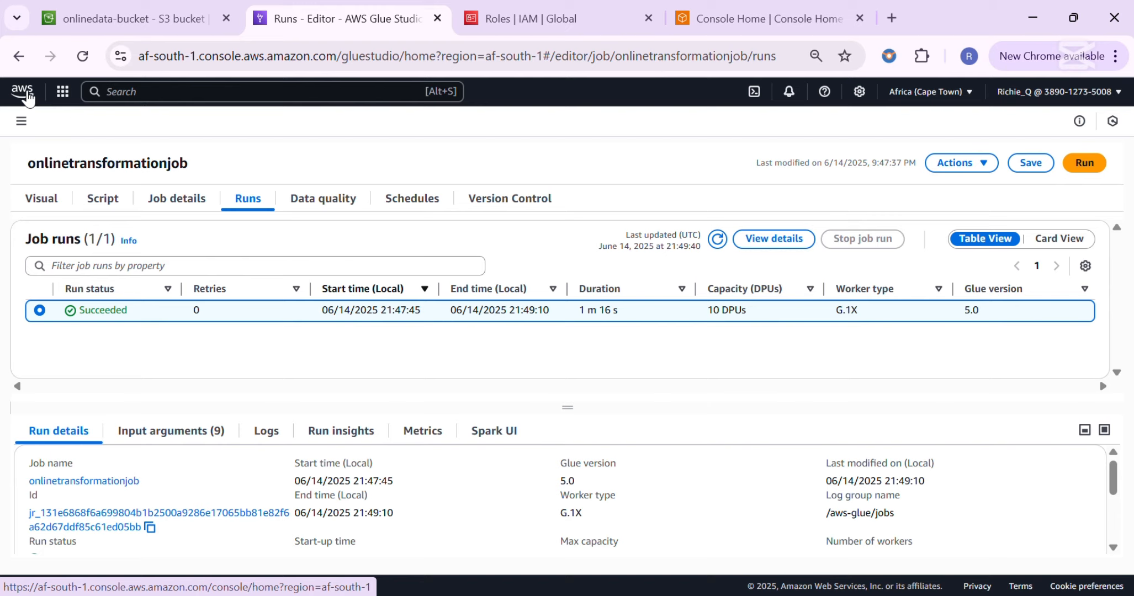
pyautogui.click(28, 97)
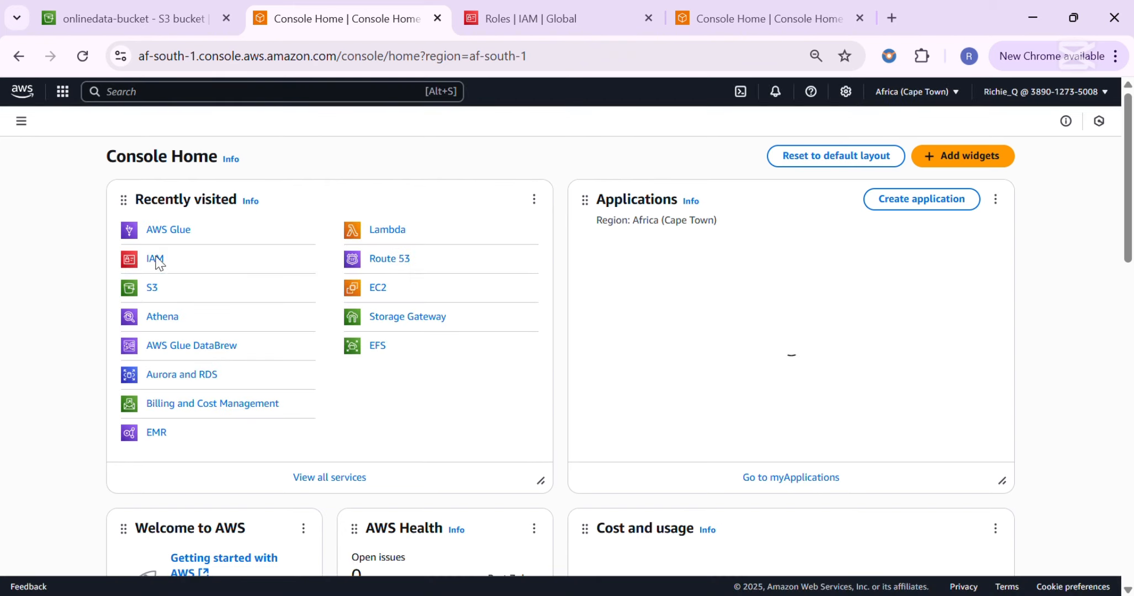
pyautogui.click(168, 232)
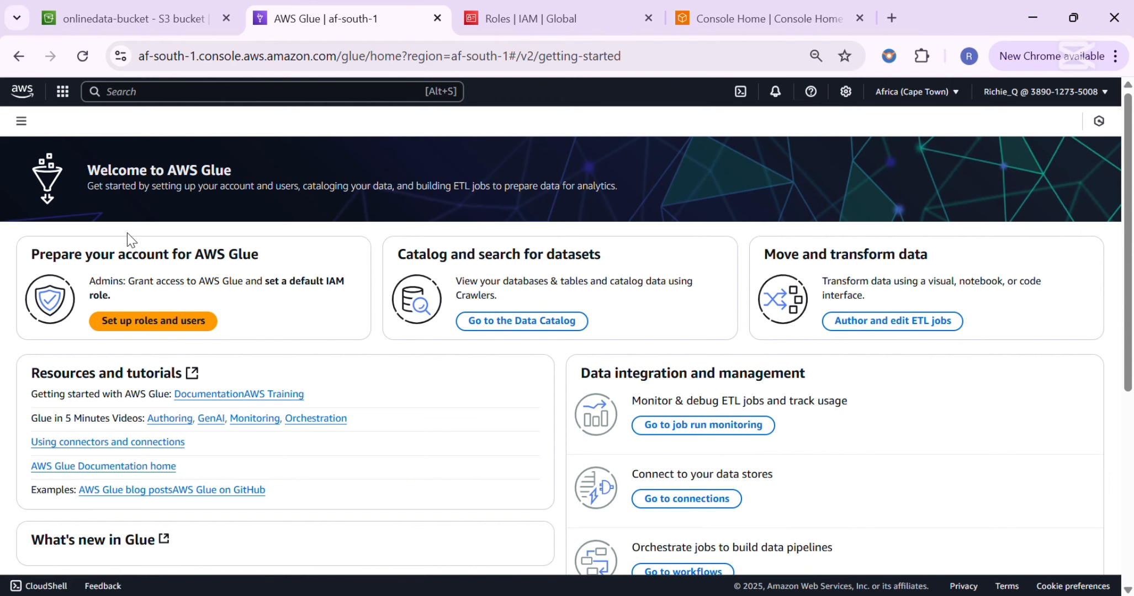
pyautogui.click(21, 120)
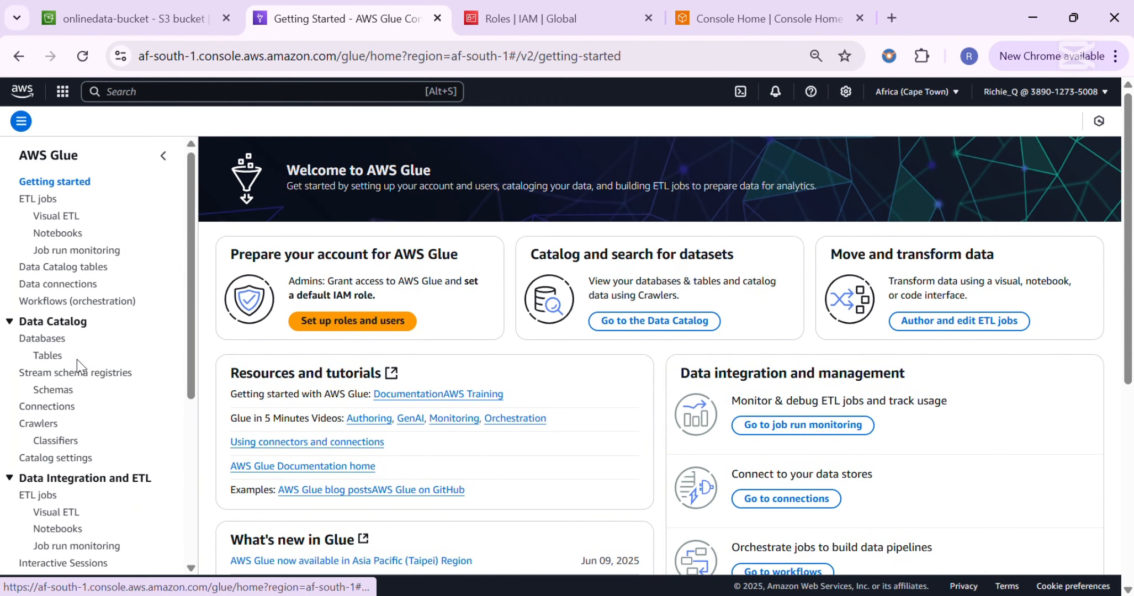
pyautogui.scroll(-2, 77, 488)
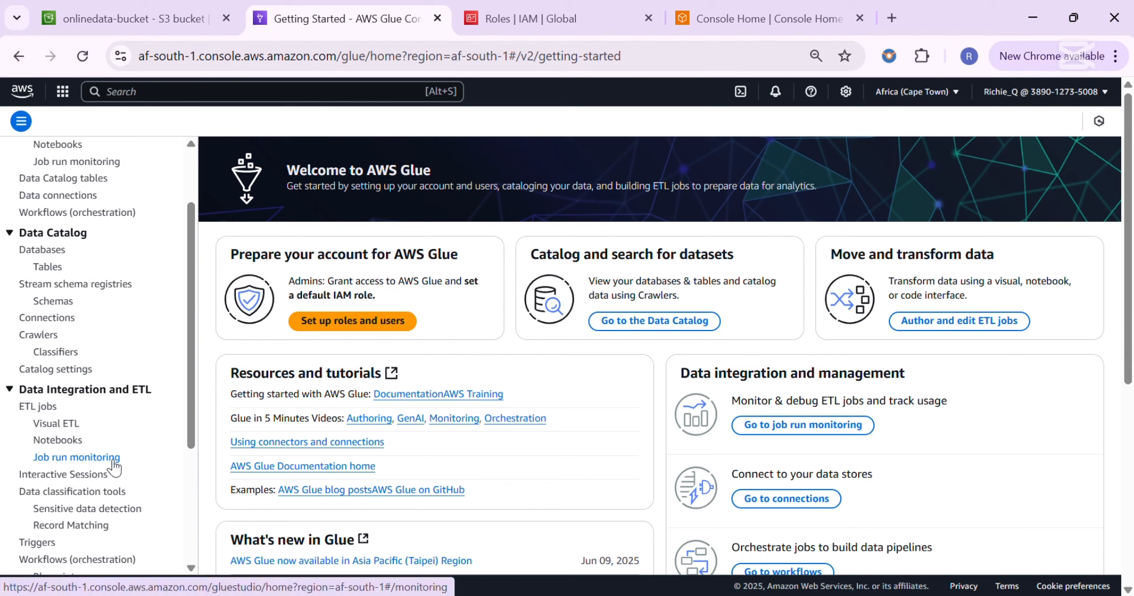
pyautogui.scroll(-2, 44, 552)
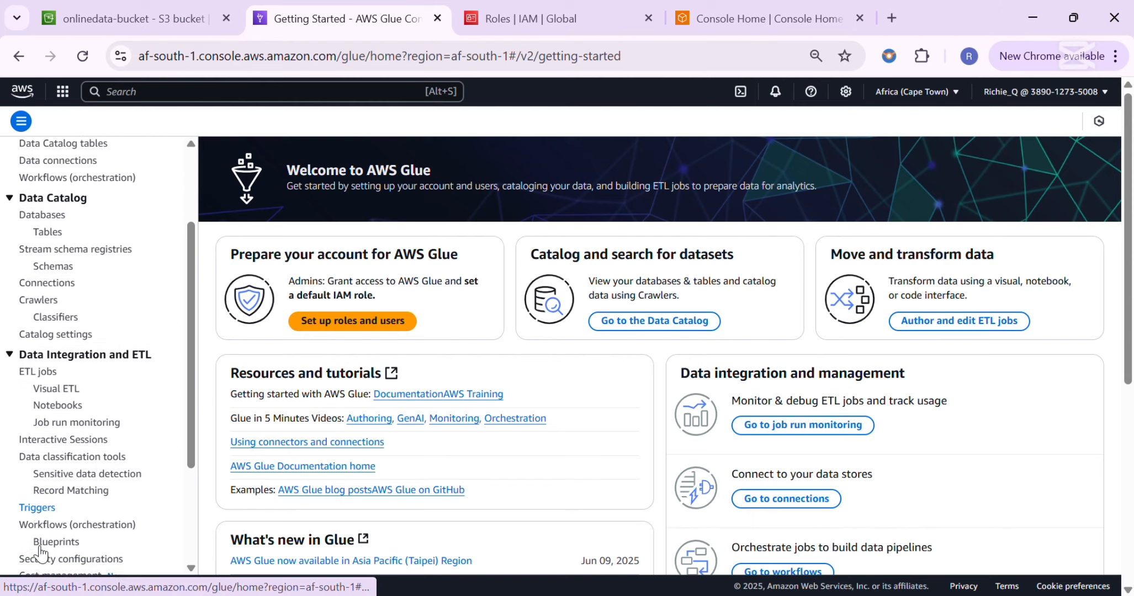
pyautogui.click(34, 455)
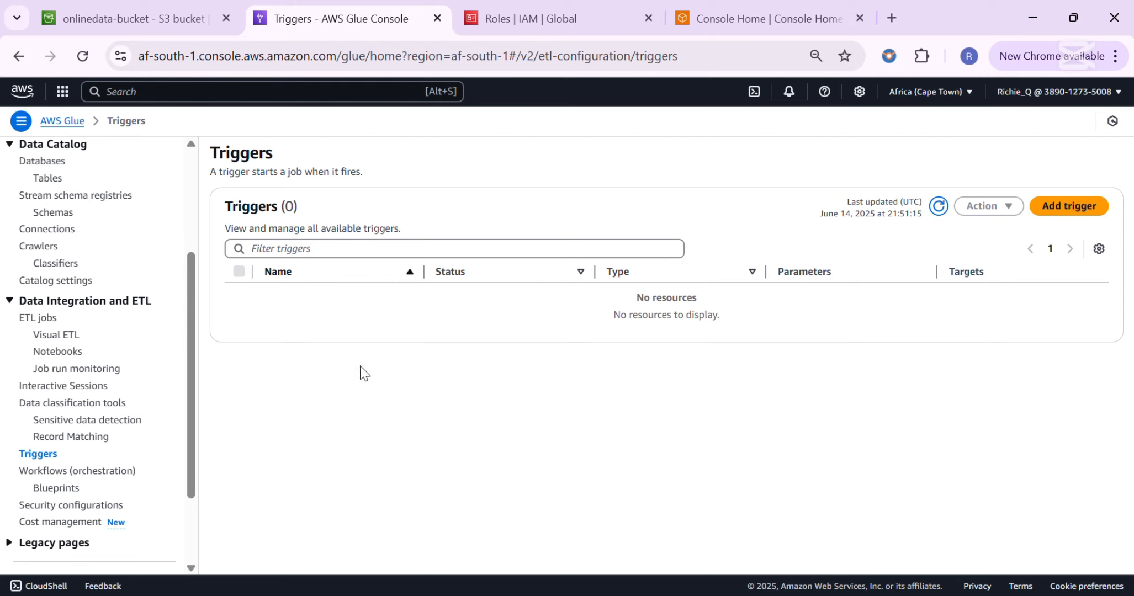
# Step: Start a new Glue trigger and name it onlinejobtrigger
pyautogui.click(1063, 212)
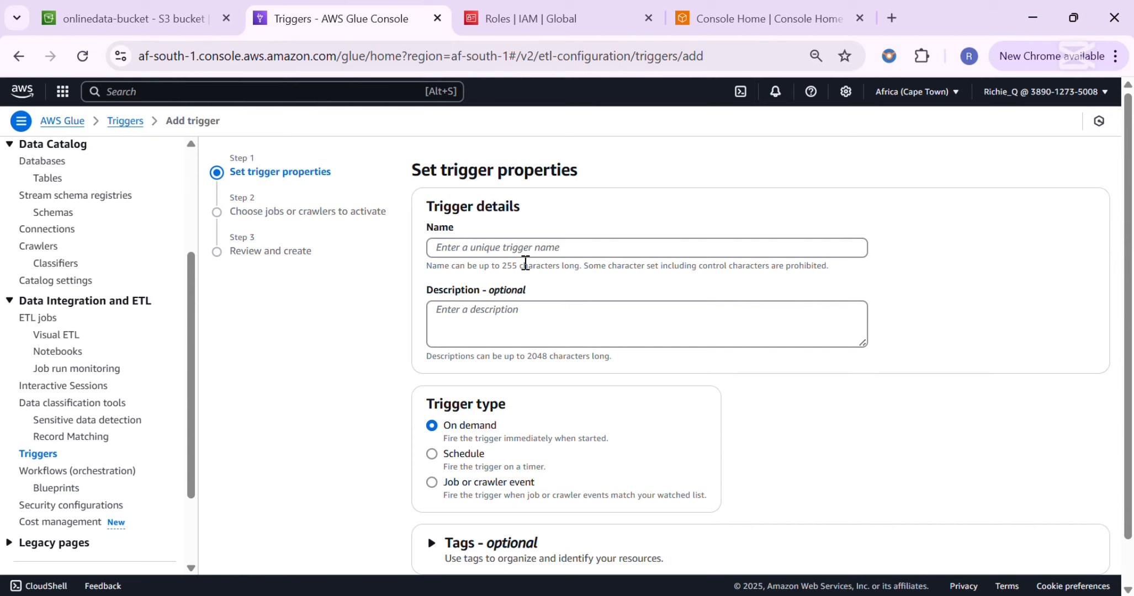
pyautogui.click(525, 249)
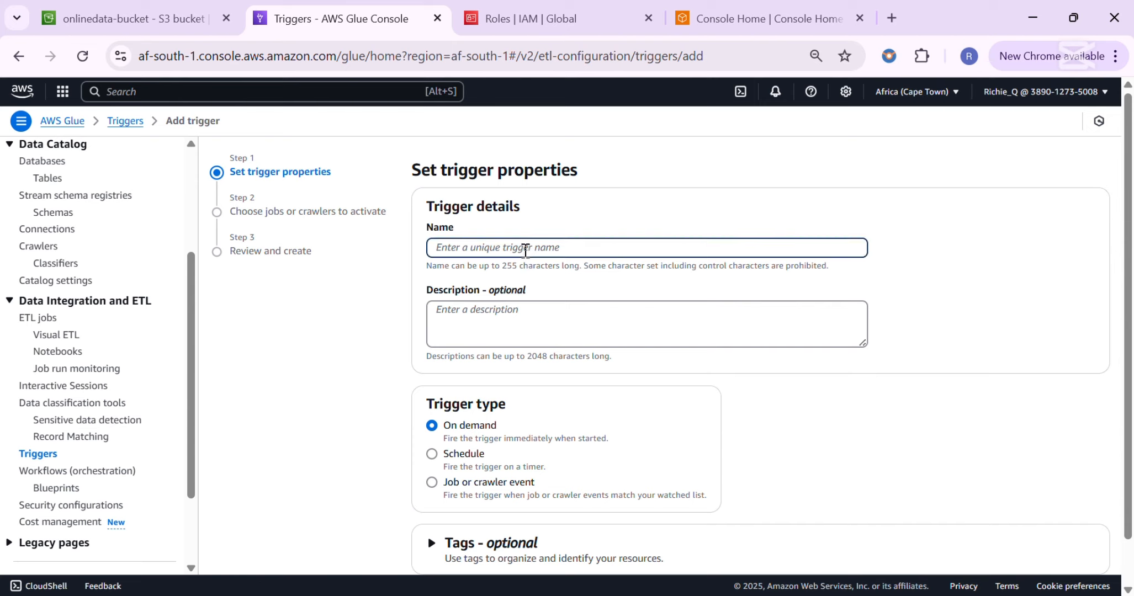
pyautogui.write('onlinejobtrigger')
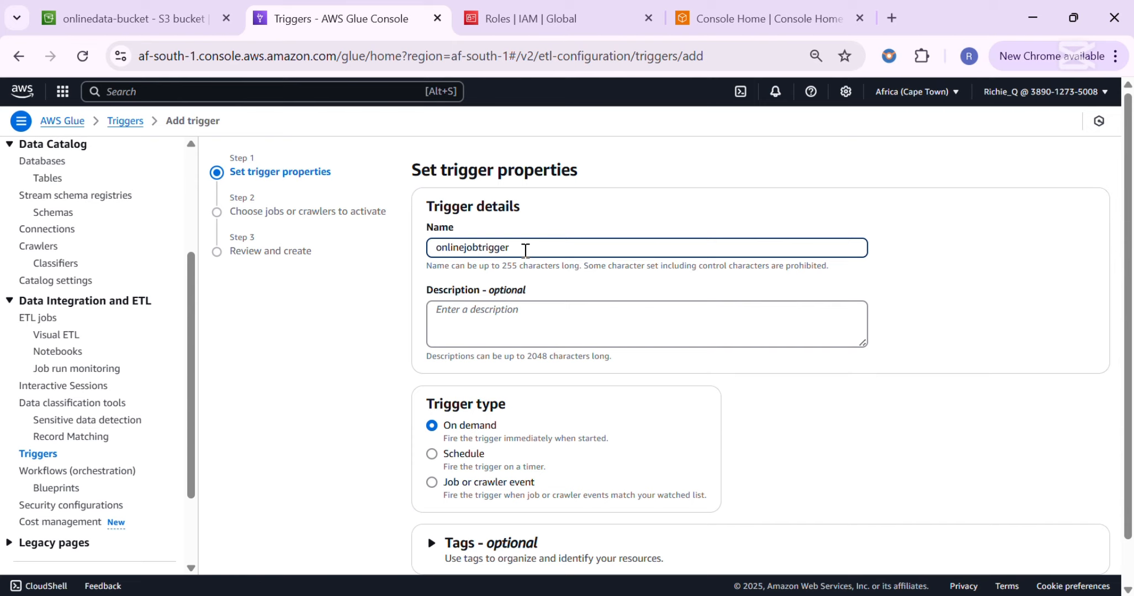
# Step: Make onlinejobtrigger a scheduled trigger with Hourly frequency at minute 1 of the hour, and proceed to choosing jobs or crawlers
pyautogui.scroll(-1, 522, 345)
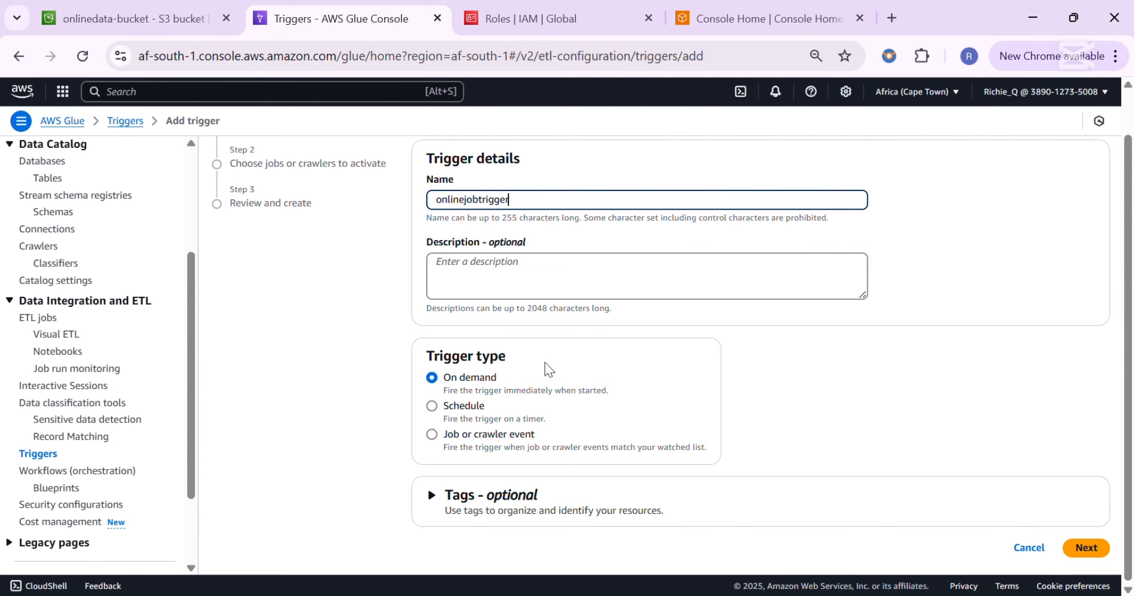
pyautogui.click(431, 406)
pyautogui.scroll(-3, 466, 412)
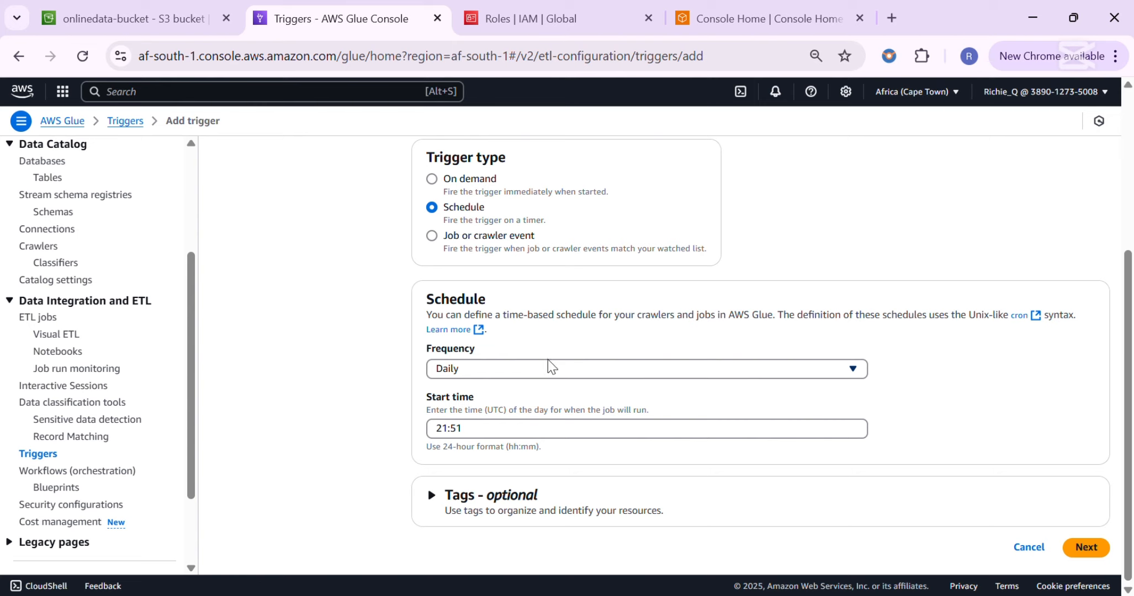
pyautogui.click(512, 375)
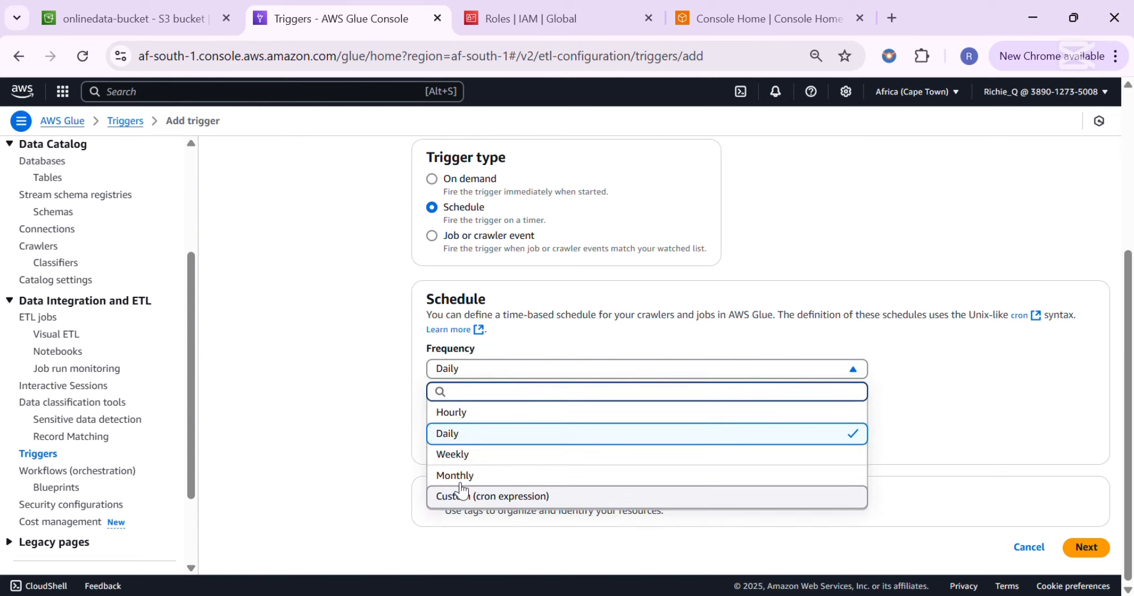
pyautogui.click(472, 412)
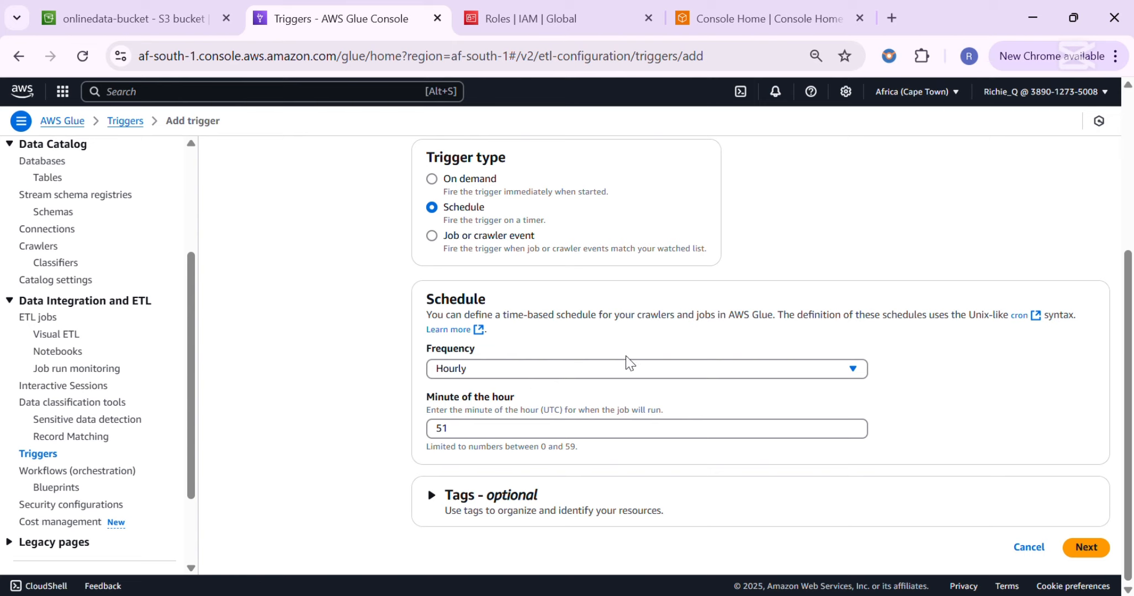
pyautogui.click(472, 430)
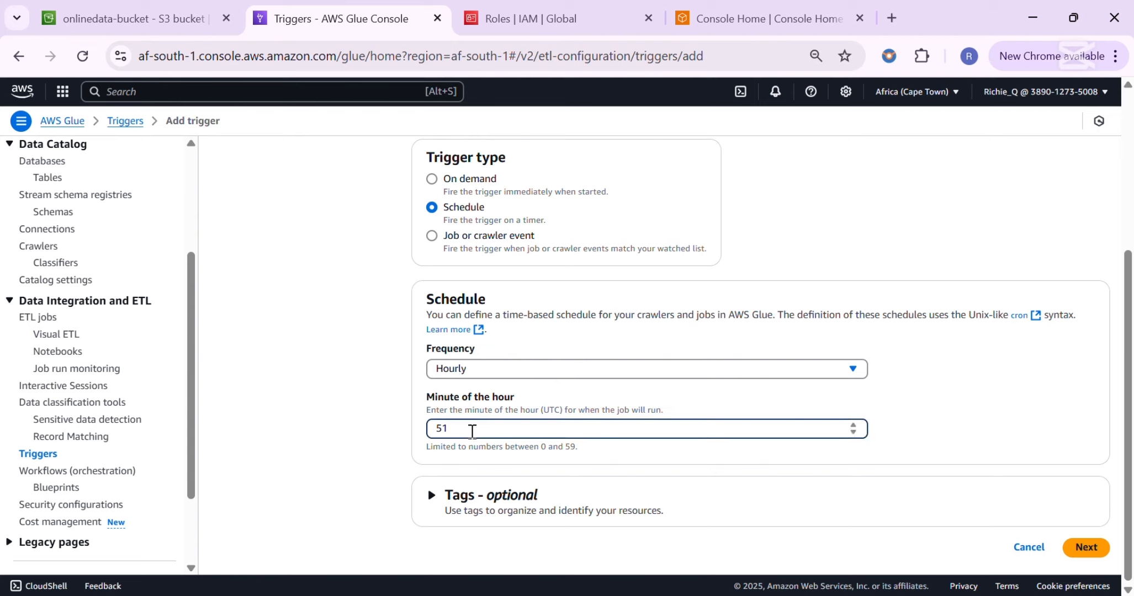
pyautogui.press('BackSpace')
pyautogui.press('BackSpace')
pyautogui.write('1')
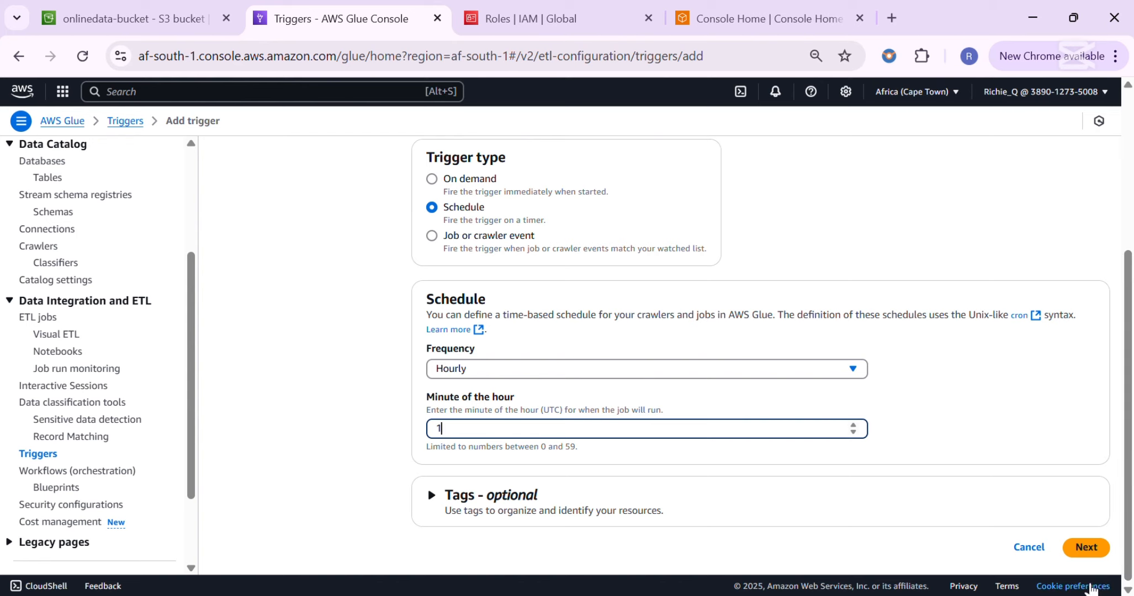
pyautogui.click(1082, 547)
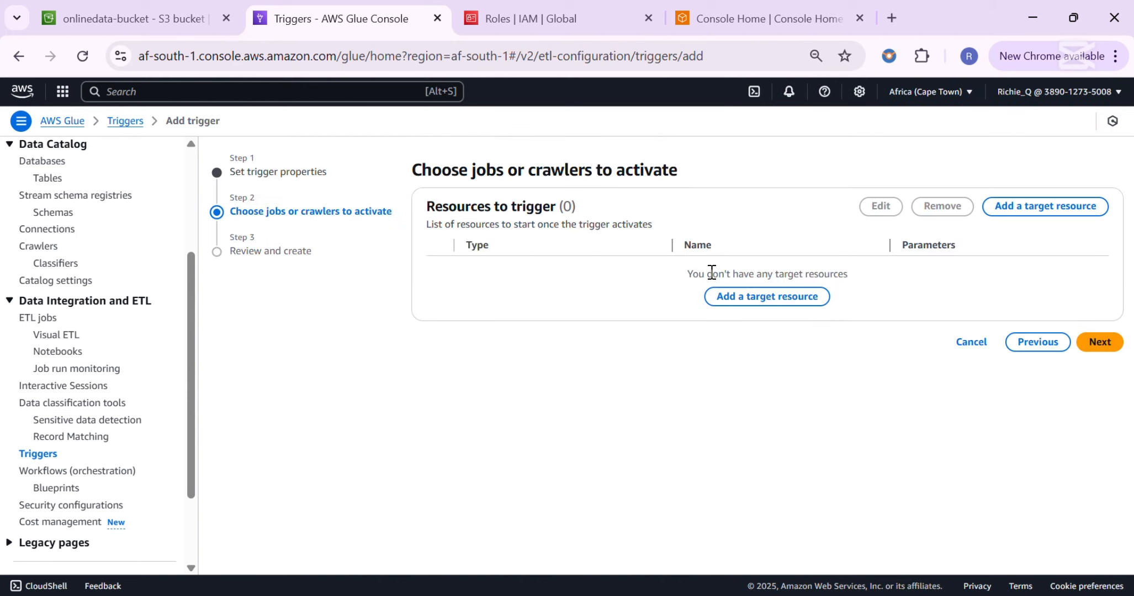
# Step: Add the Glue job onlinetransformationjob as the trigger's target resource
pyautogui.click(723, 298)
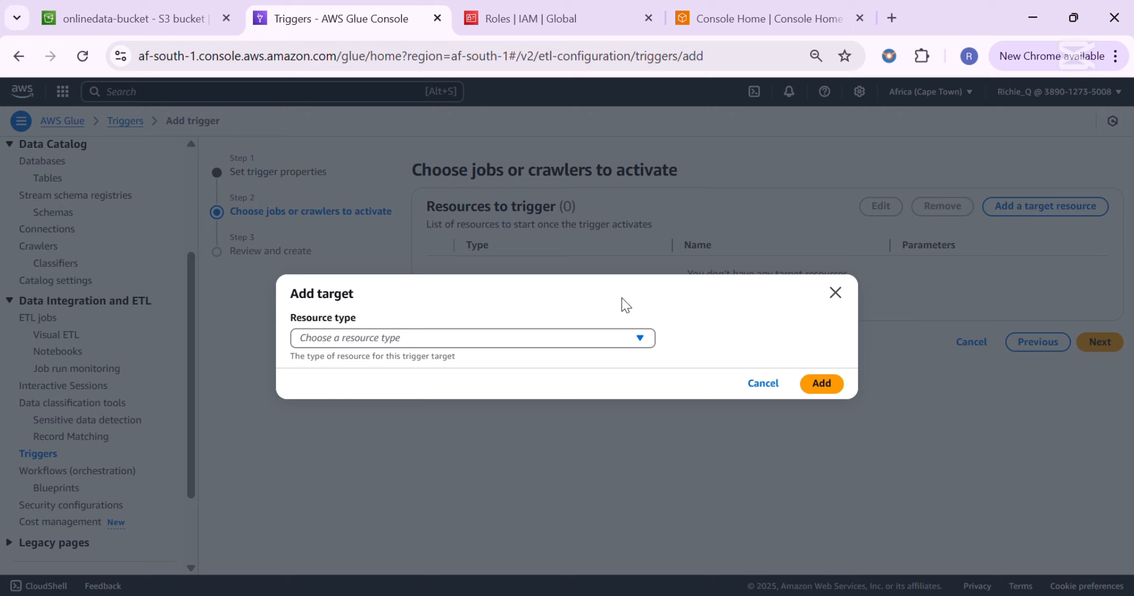
pyautogui.click(572, 340)
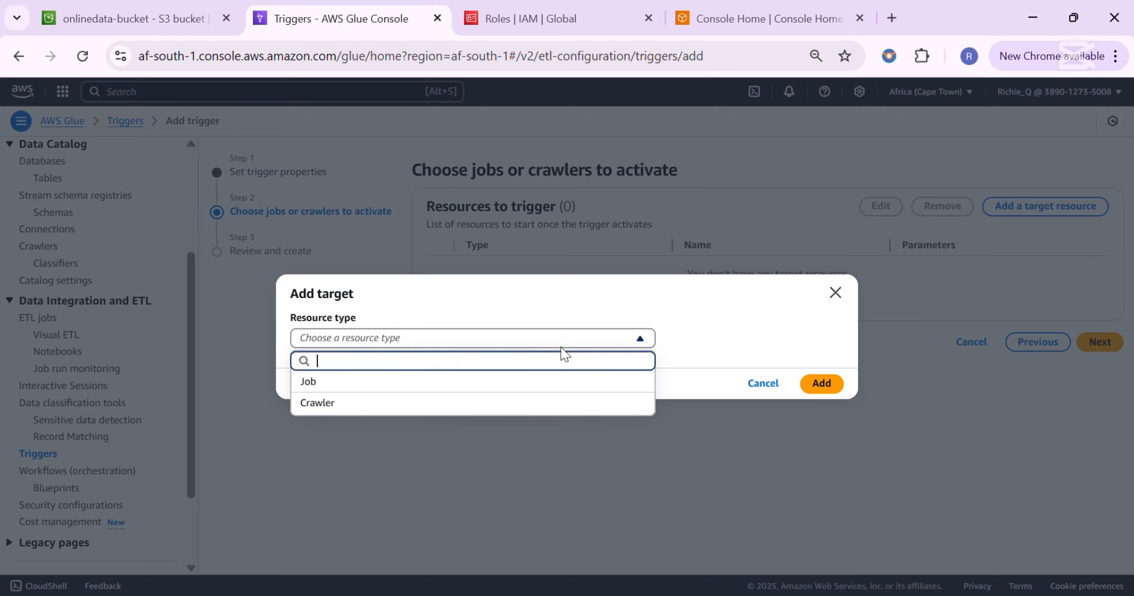
pyautogui.click(362, 388)
pyautogui.click(387, 367)
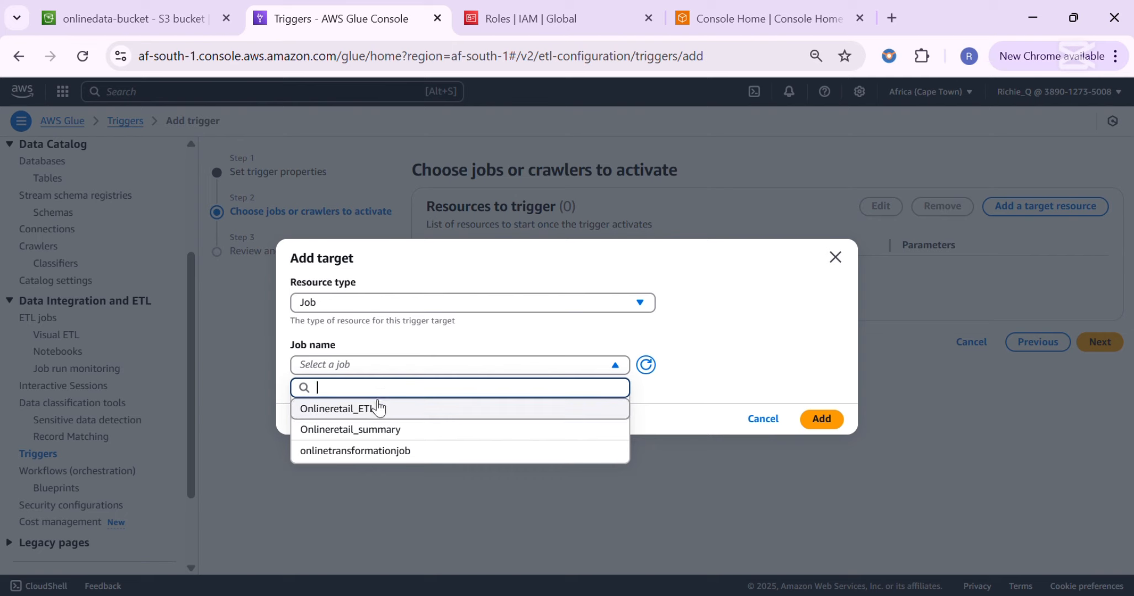
pyautogui.click(407, 451)
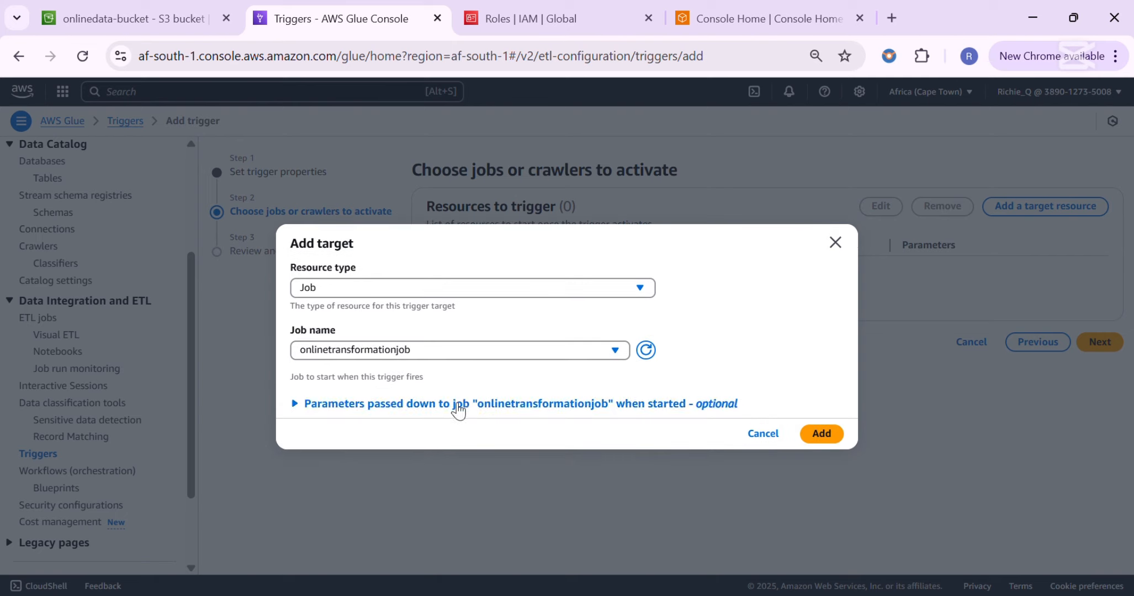
pyautogui.click(825, 436)
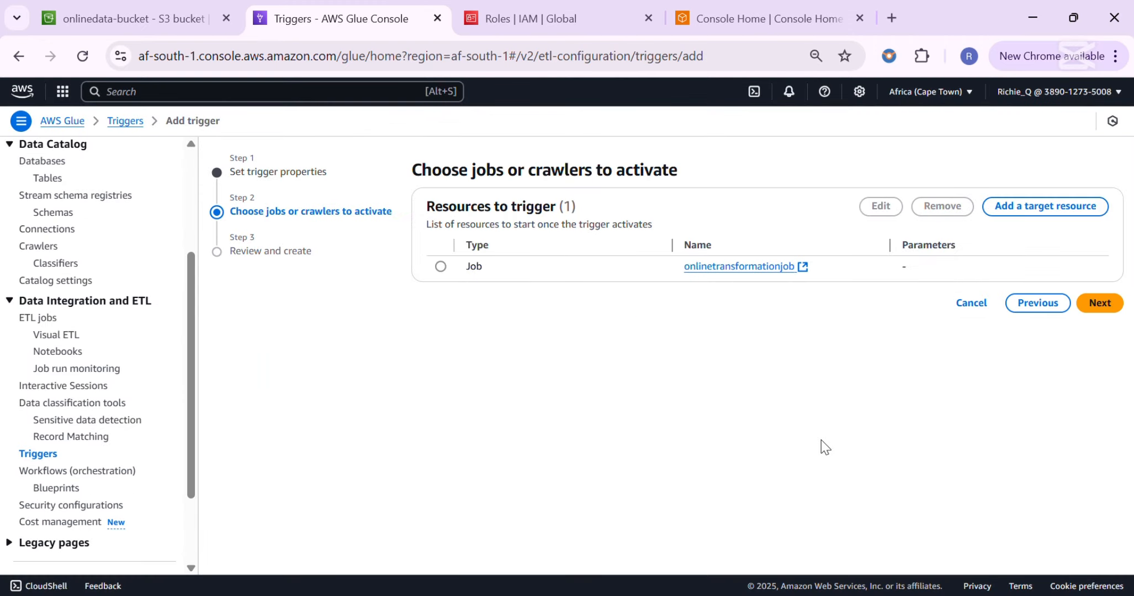
# Step: Select the onlinetransformationjob target, proceed to the review, and create the trigger without enabling it on creation
pyautogui.click(440, 266)
pyautogui.click(1102, 304)
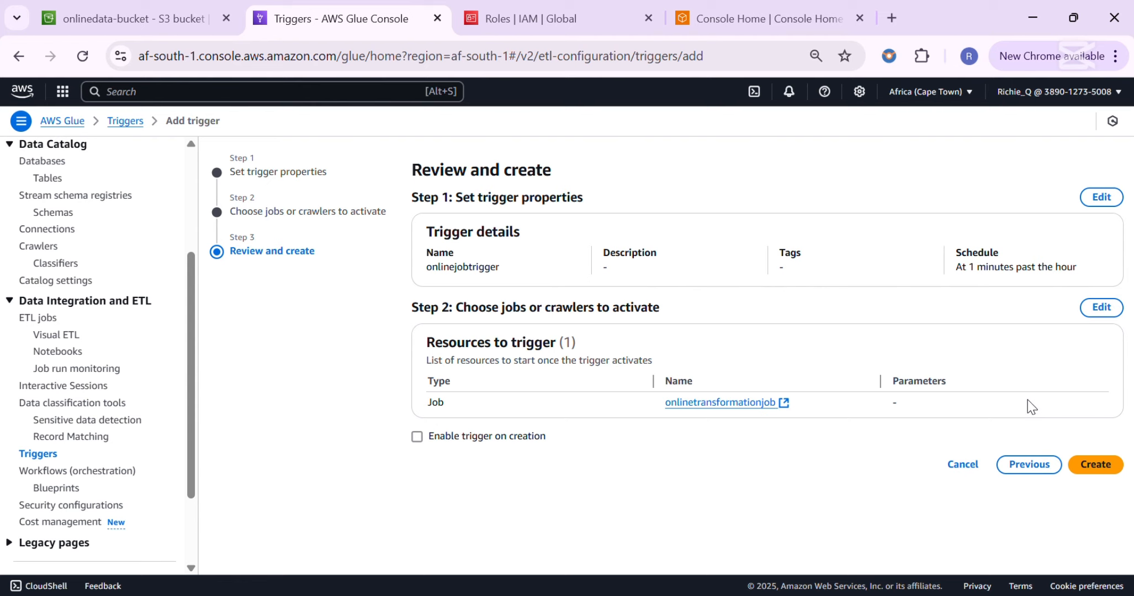
pyautogui.click(1091, 465)
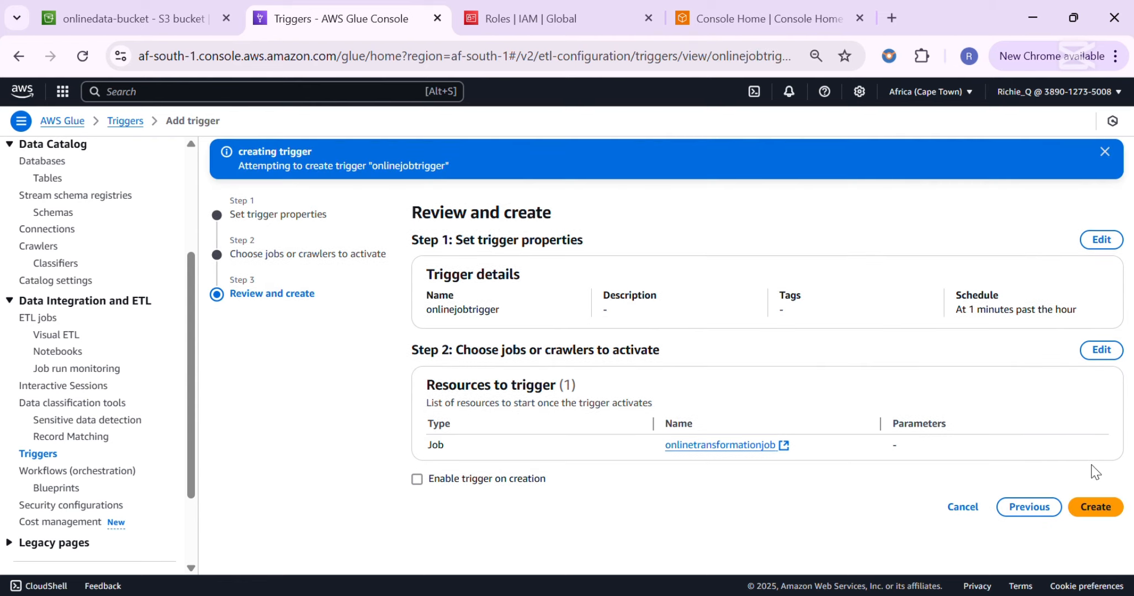
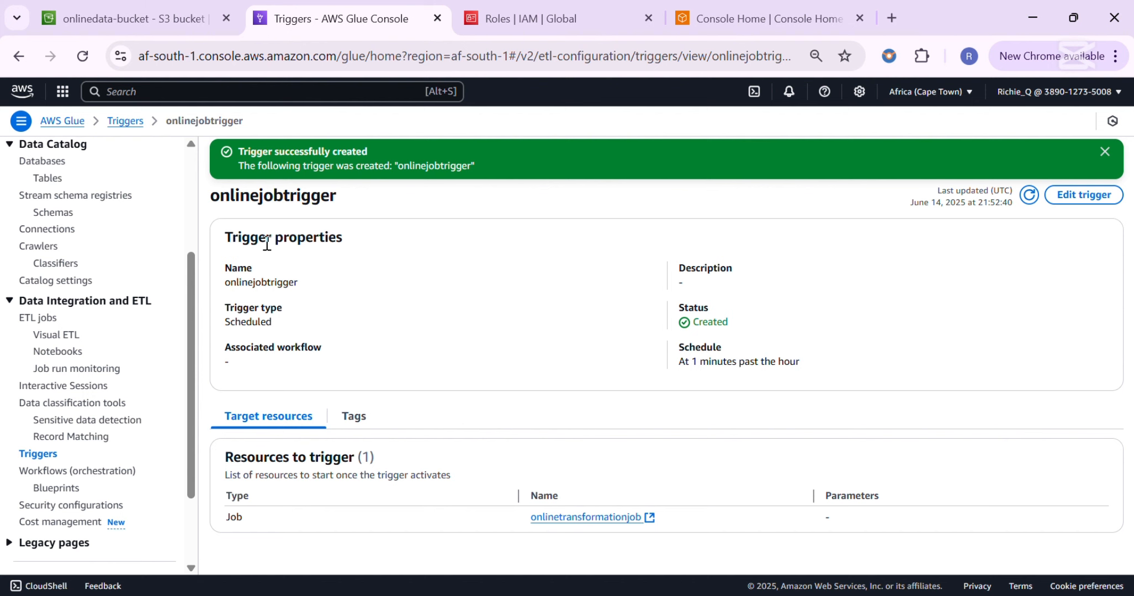
# Step: Return to the AWS Glue start page and look through its Data Catalog and Data Integration sections
pyautogui.click(60, 131)
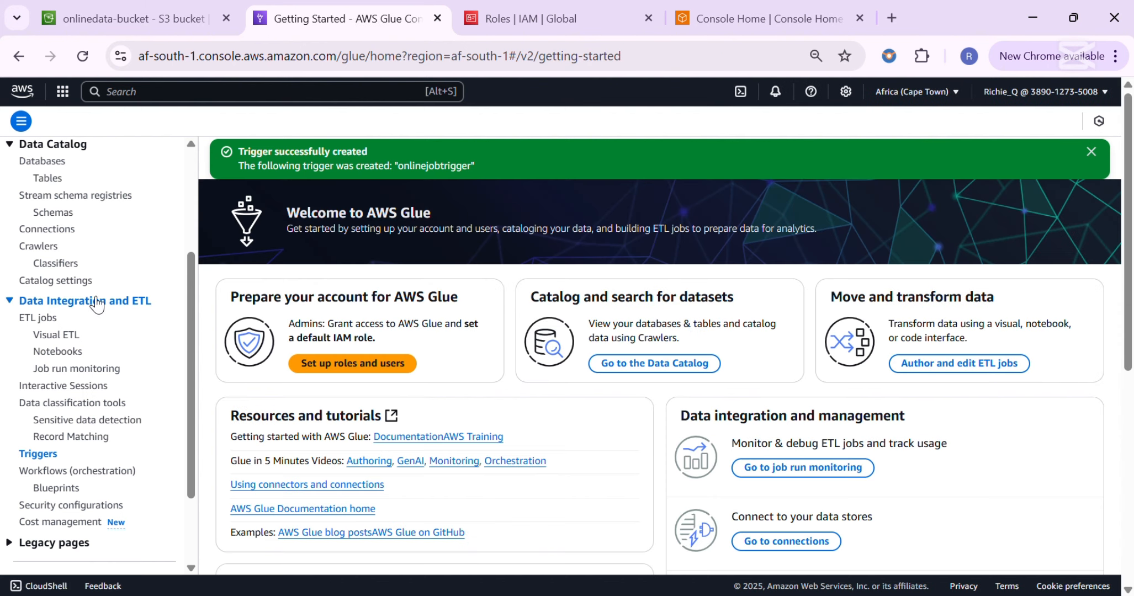
pyautogui.scroll(3, 97, 301)
pyautogui.scroll(-1, 100, 297)
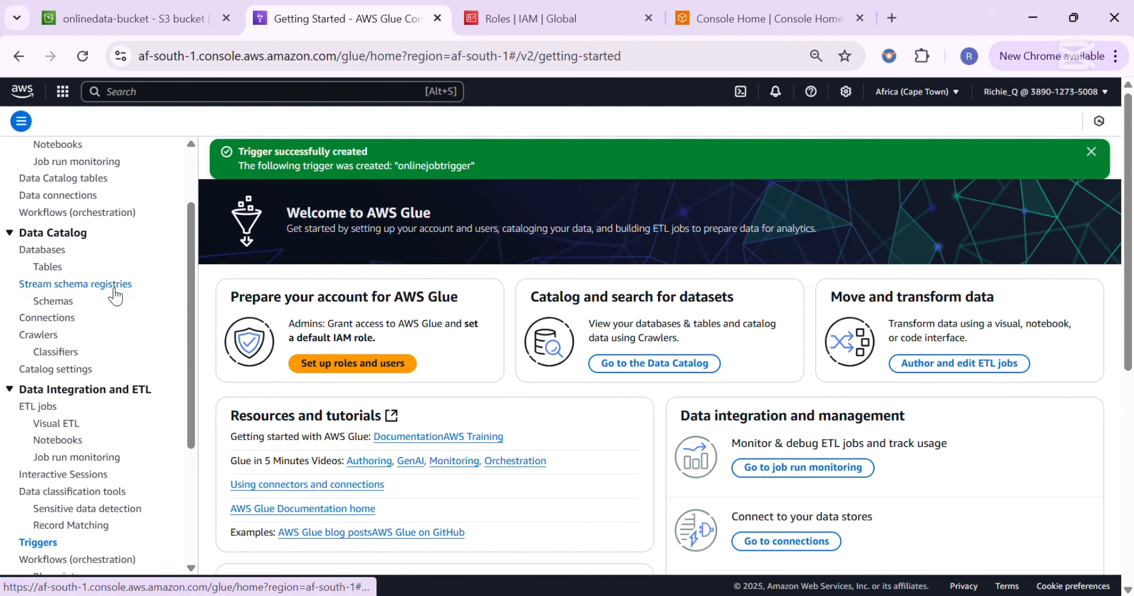
pyautogui.scroll(2, 101, 298)
pyautogui.scroll(-2, 100, 316)
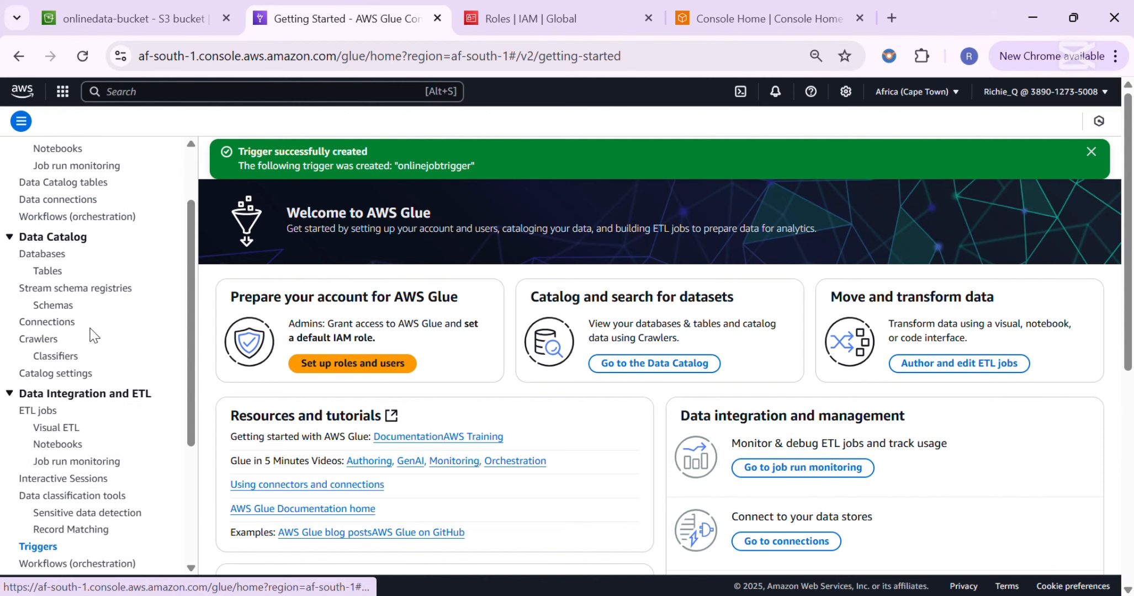
pyautogui.scroll(2, 94, 331)
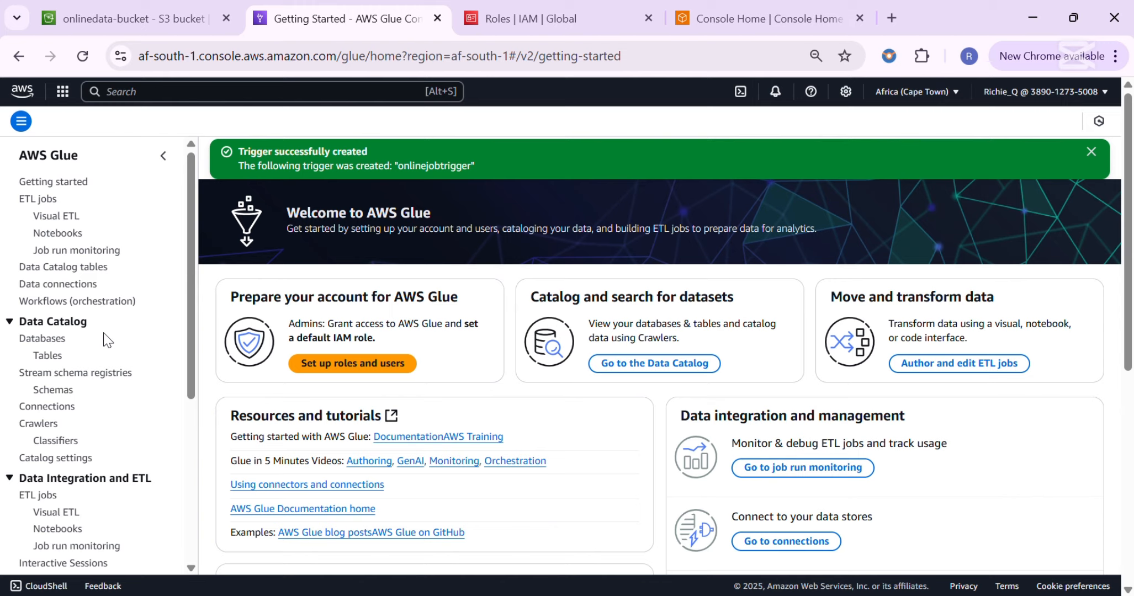
# Step: In the S3 console, inspect the contents of raw-data/ and transformed-data-folder/ in onlinedata-bucket
pyautogui.click(93, 18)
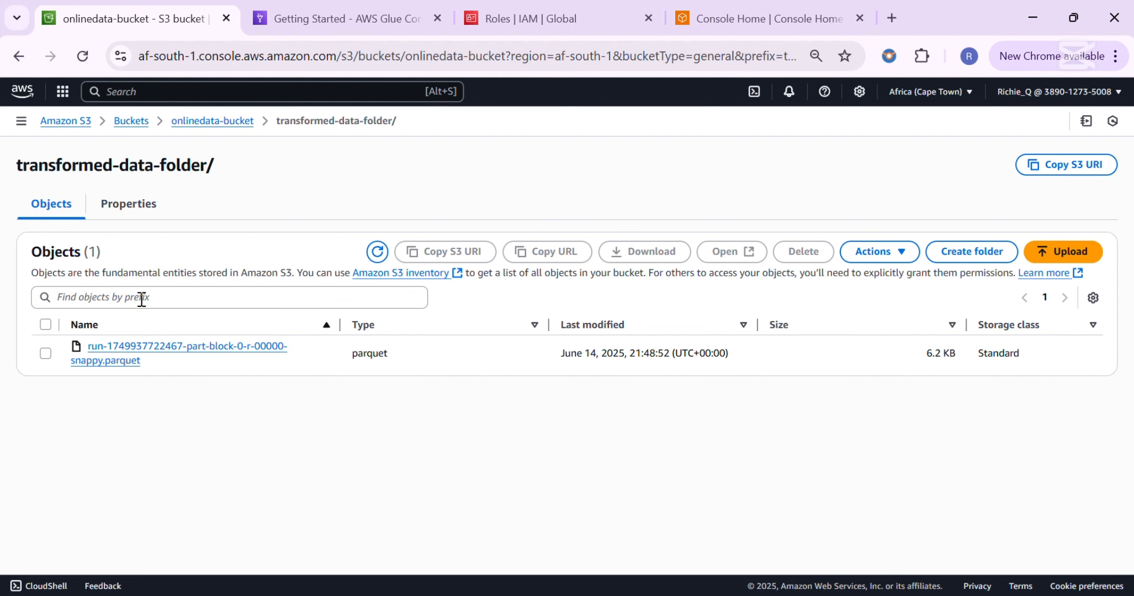
pyautogui.click(138, 122)
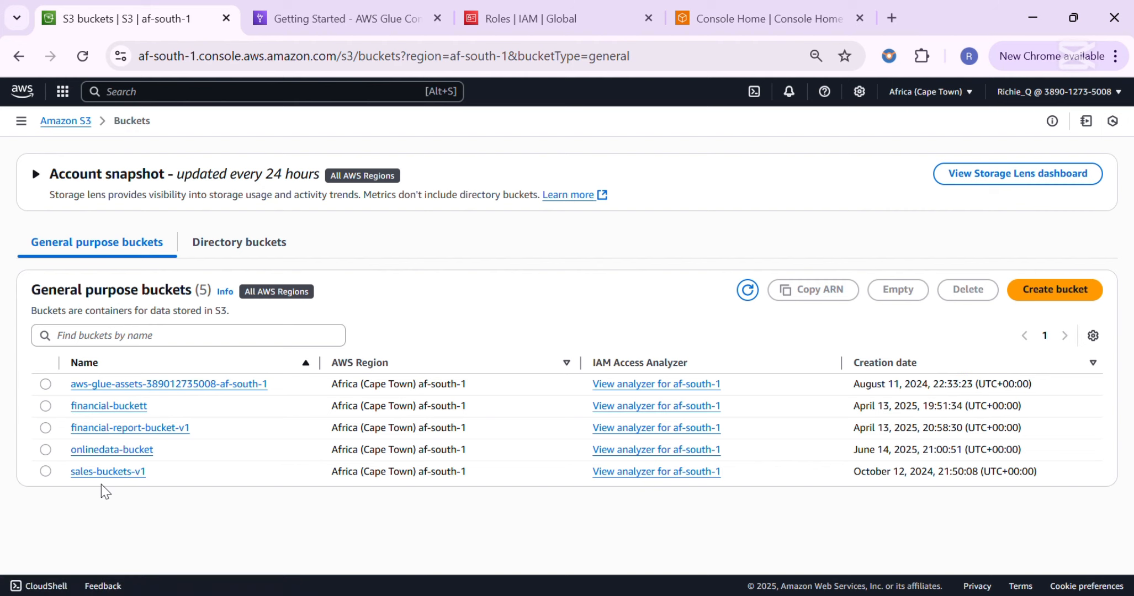
pyautogui.click(98, 450)
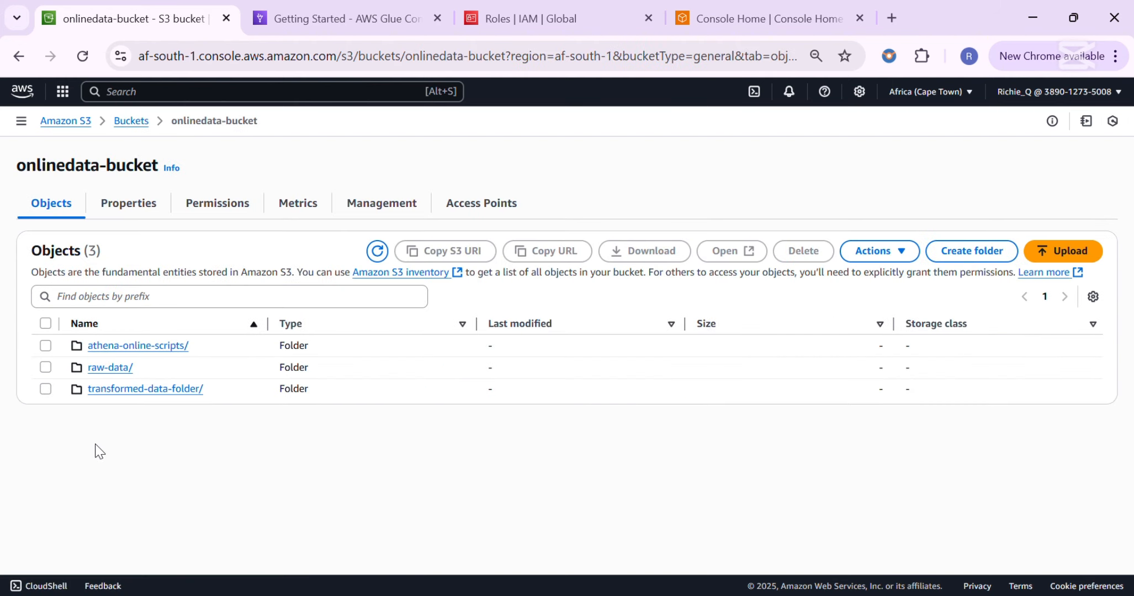
pyautogui.click(93, 368)
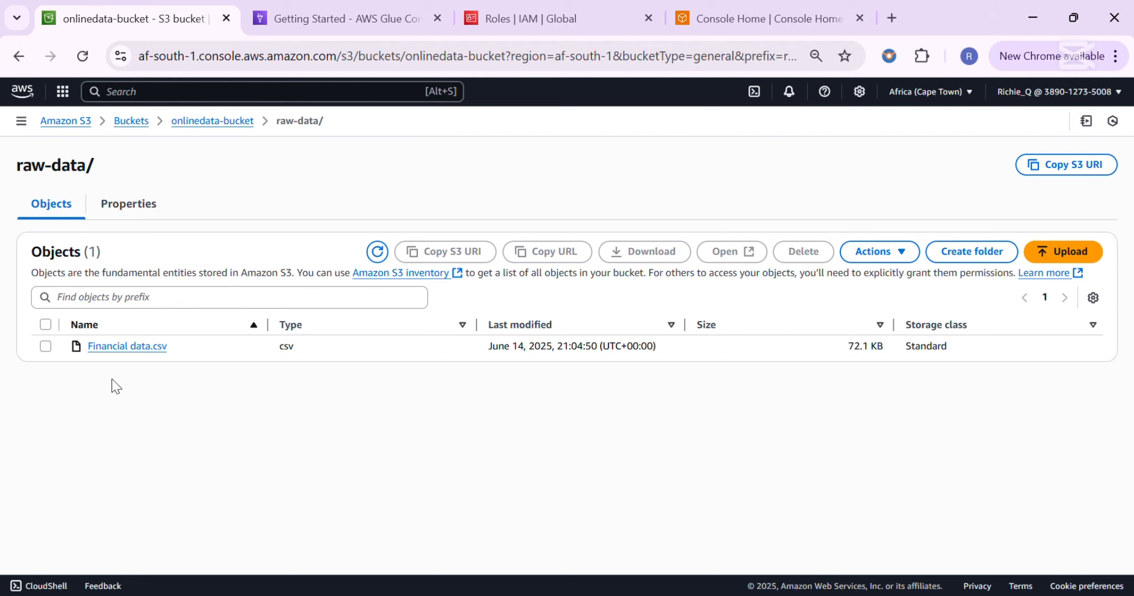
pyautogui.click(138, 122)
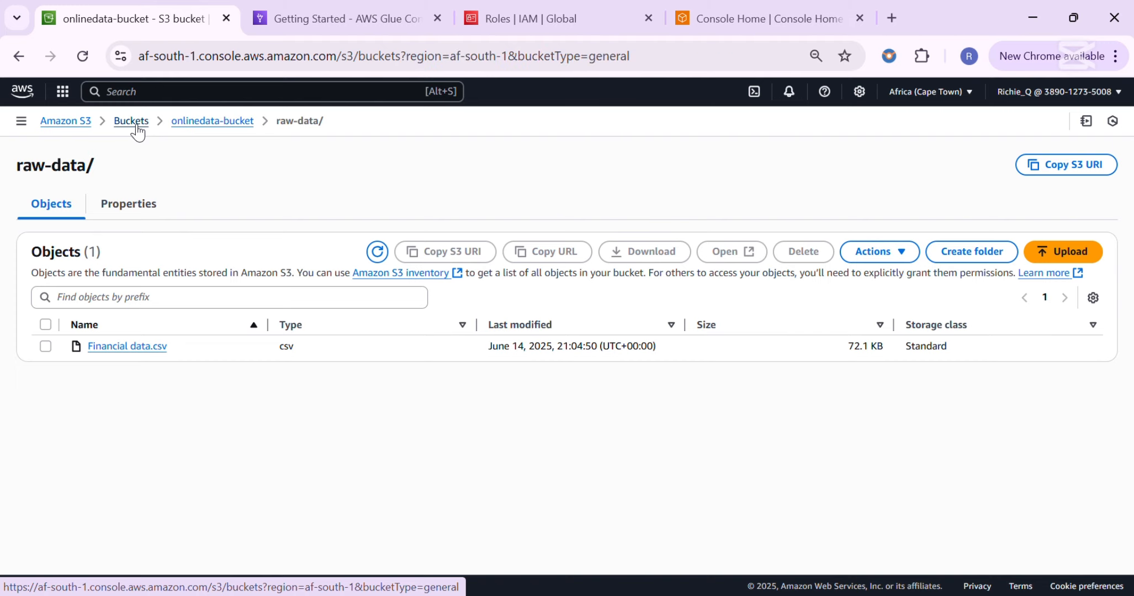
pyautogui.click(91, 457)
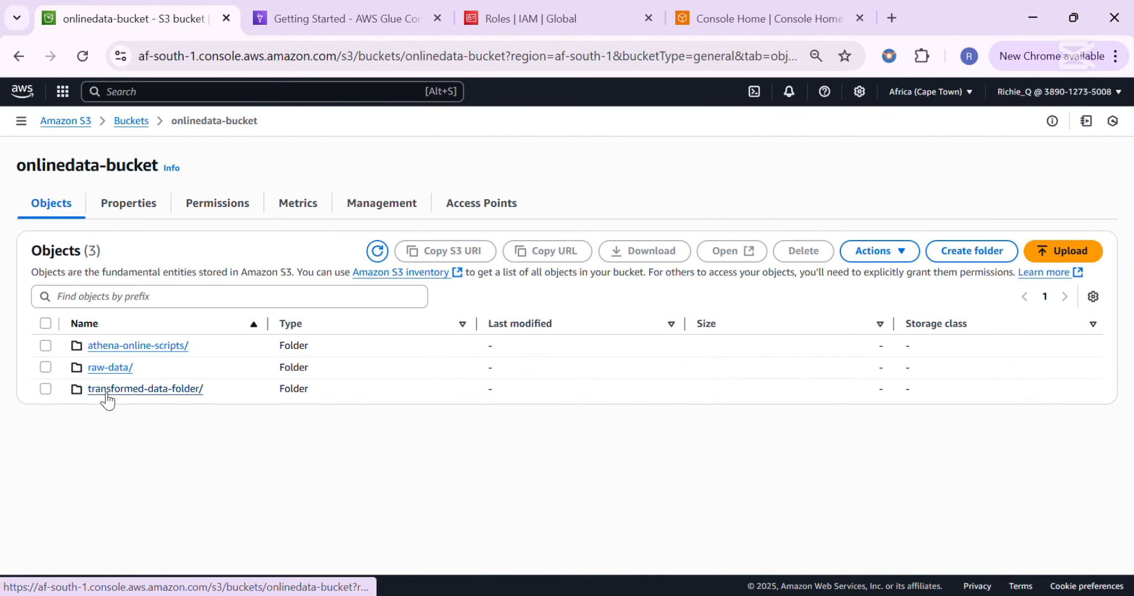
pyautogui.click(108, 391)
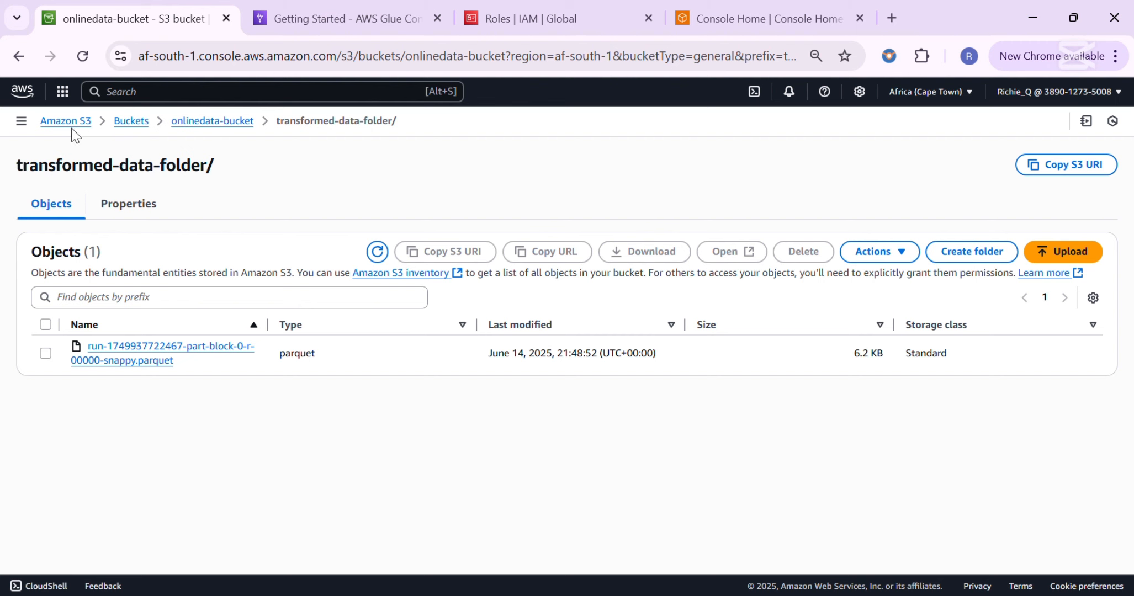
# Step: Switch back to AWS Glue and add a Data Catalog database named onlinedatabase
pyautogui.click(335, 15)
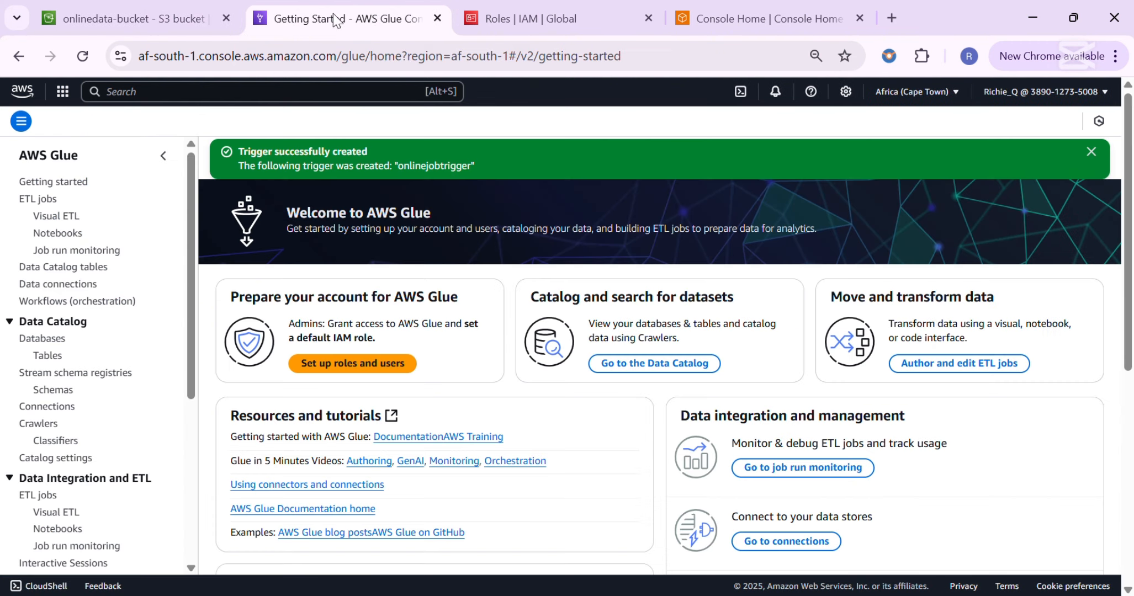
pyautogui.click(41, 345)
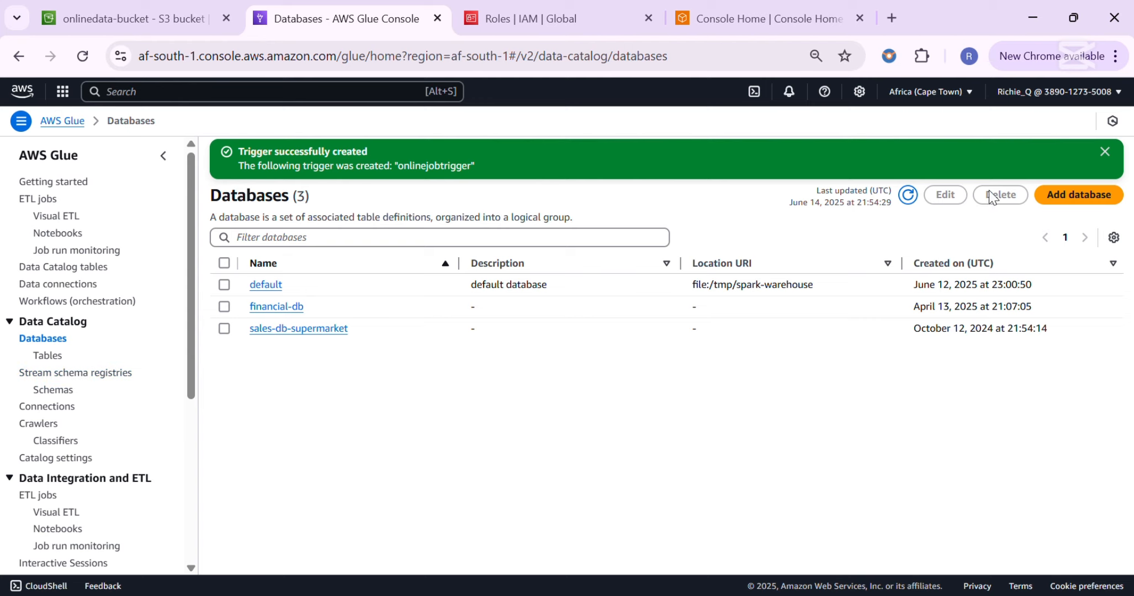
pyautogui.click(1065, 197)
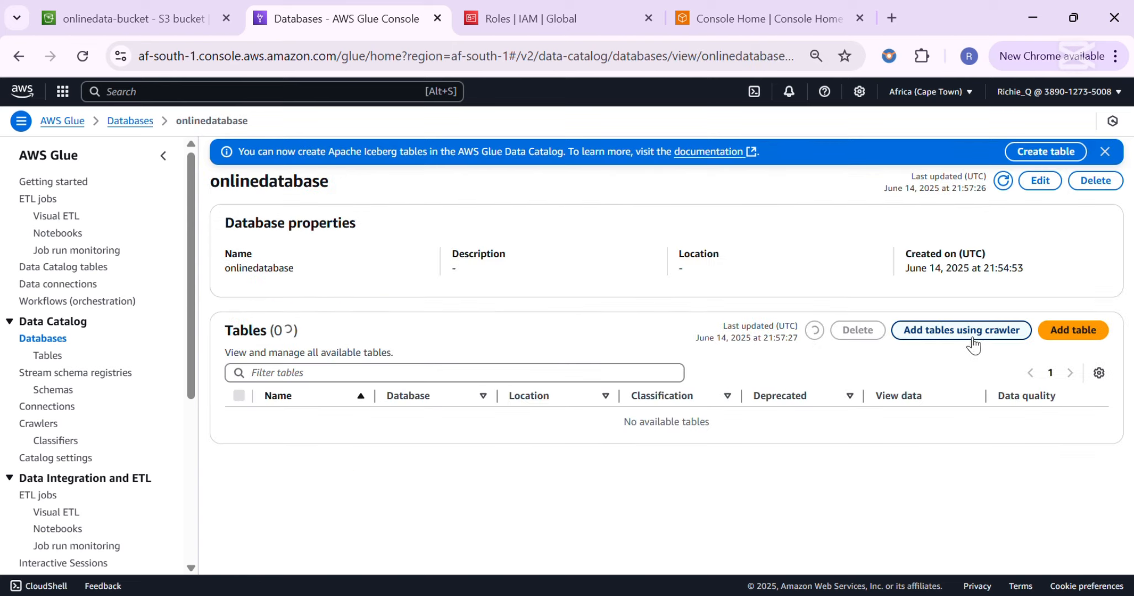
# Step: Start adding tables to onlinedatabase with a new crawler, enter online as its name, and proceed to the data sources
pyautogui.click(984, 335)
pyautogui.click(498, 292)
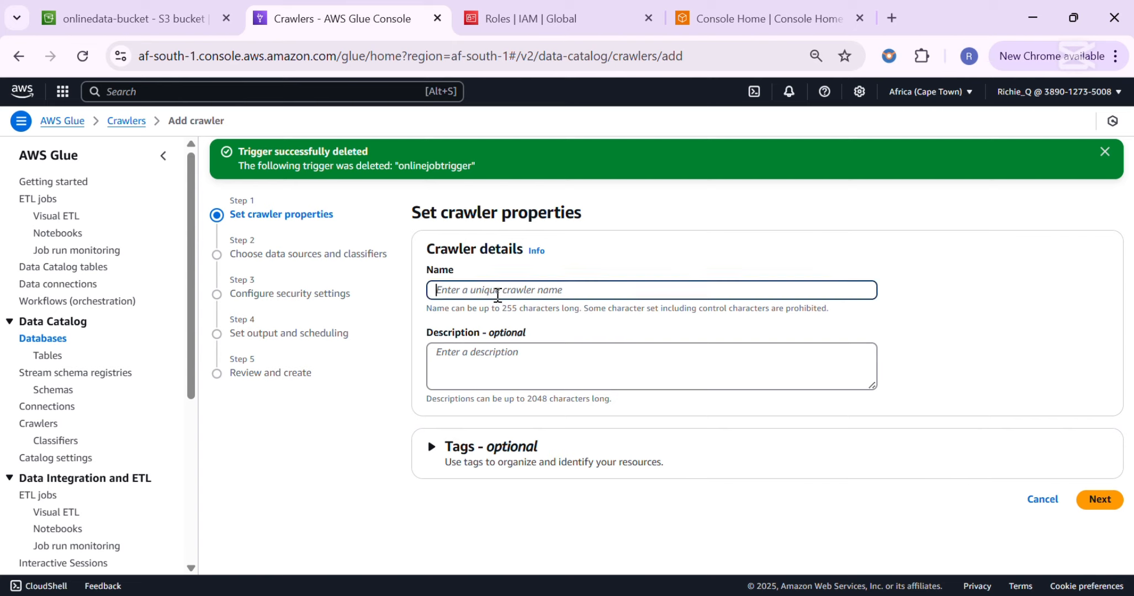
pyautogui.write('jo')
pyautogui.press('BackSpace')
pyautogui.press('BackSpace')
pyautogui.write('online')
pyautogui.click(1097, 500)
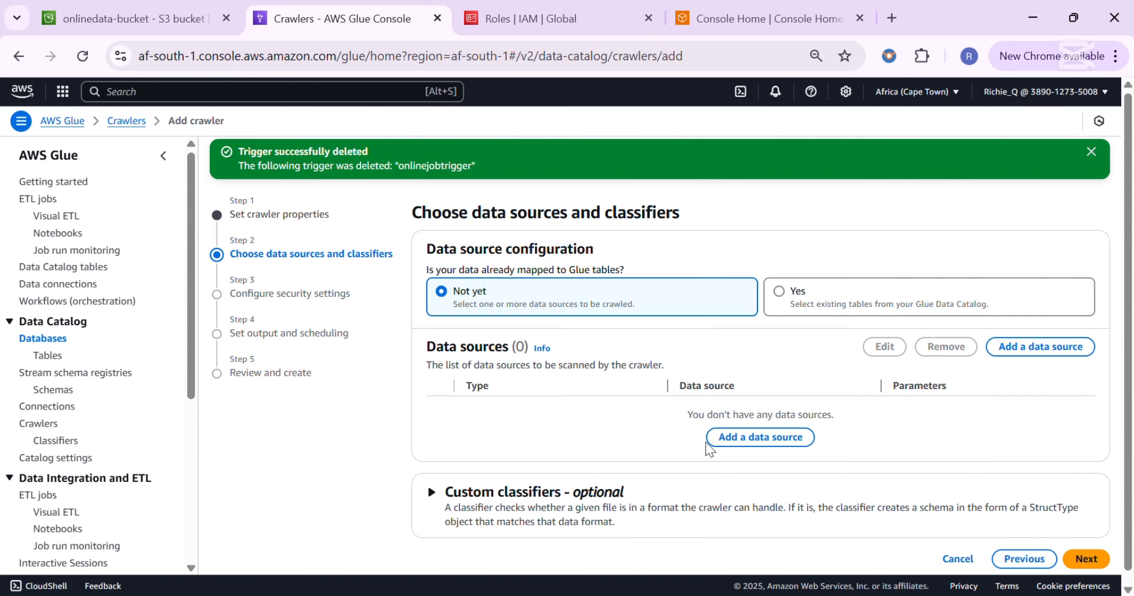
# Step: Add an S3 data source with the path s3://onlinedata-bucket/transformed-data-folder, without a trailing slash, and proceed to the crawler's security settings
pyautogui.click(724, 440)
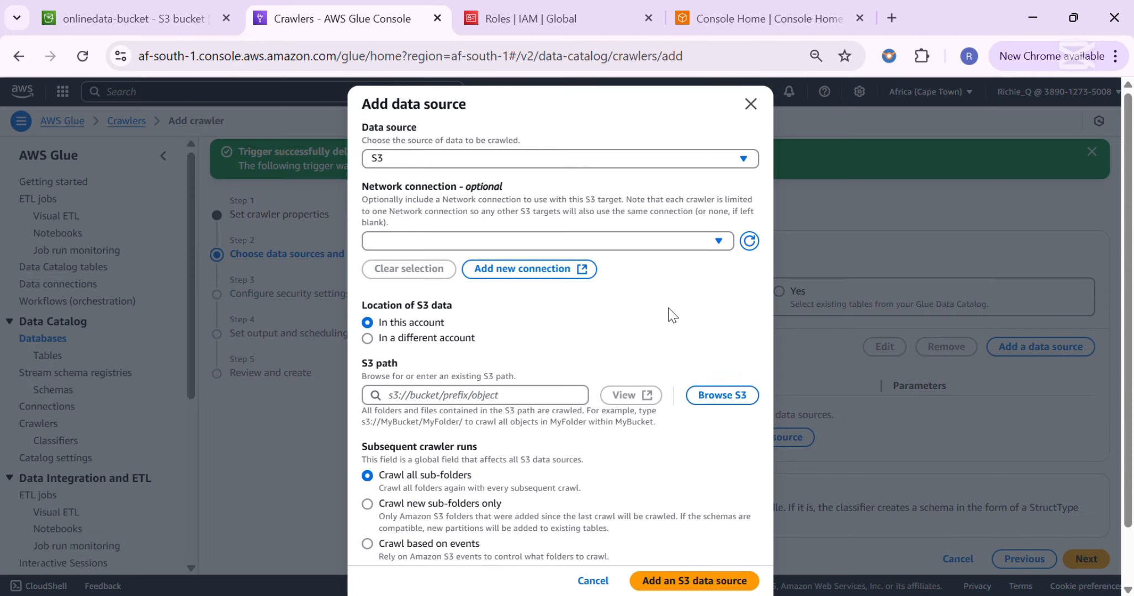
pyautogui.click(739, 402)
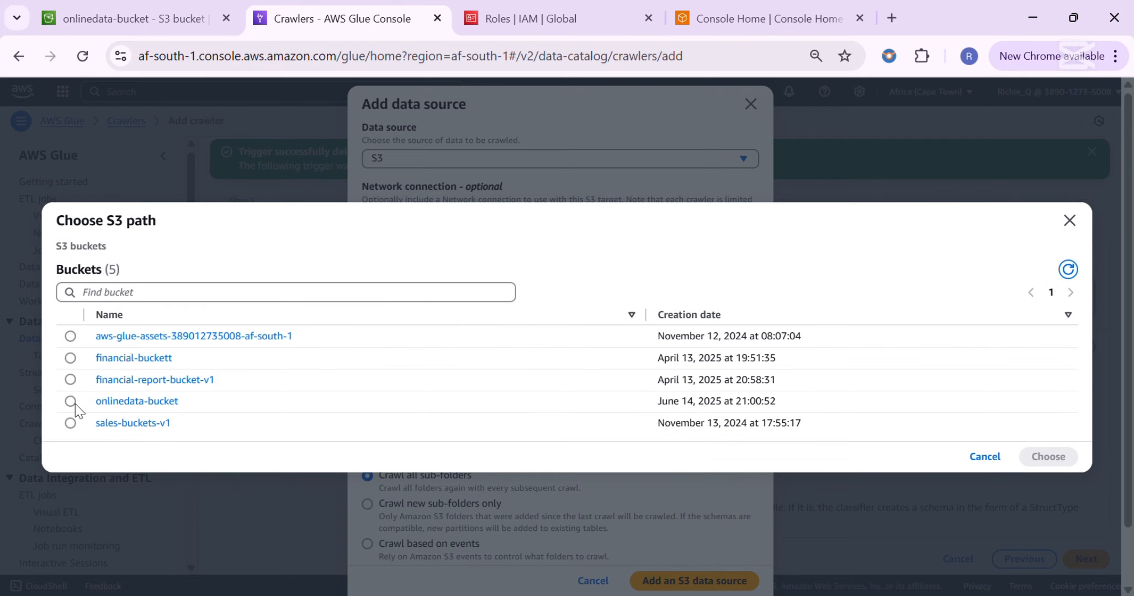
pyautogui.click(71, 401)
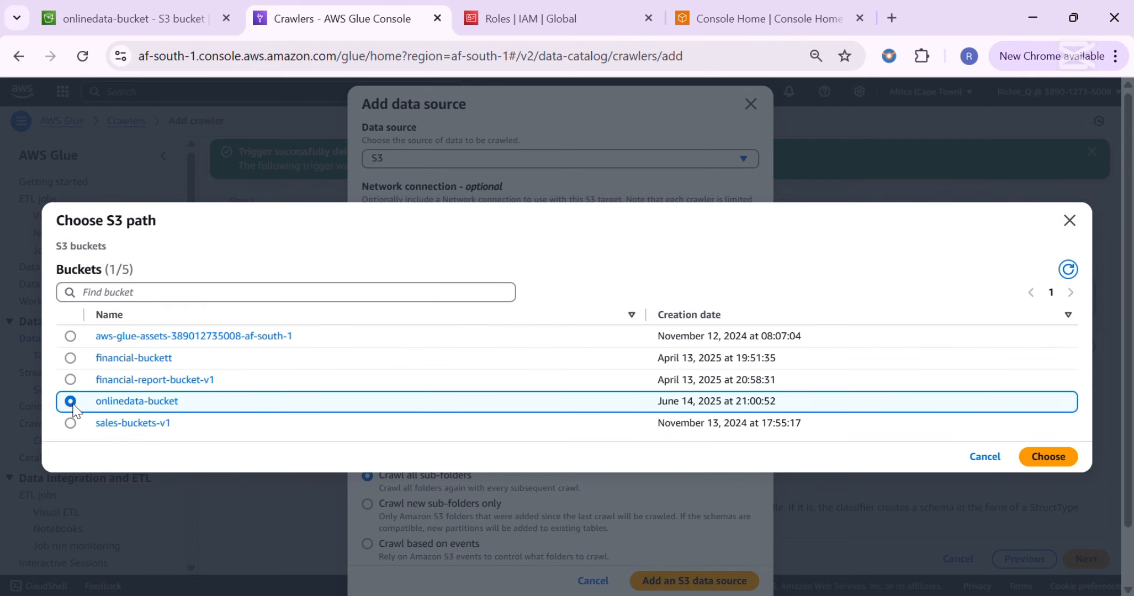
pyautogui.click(1048, 456)
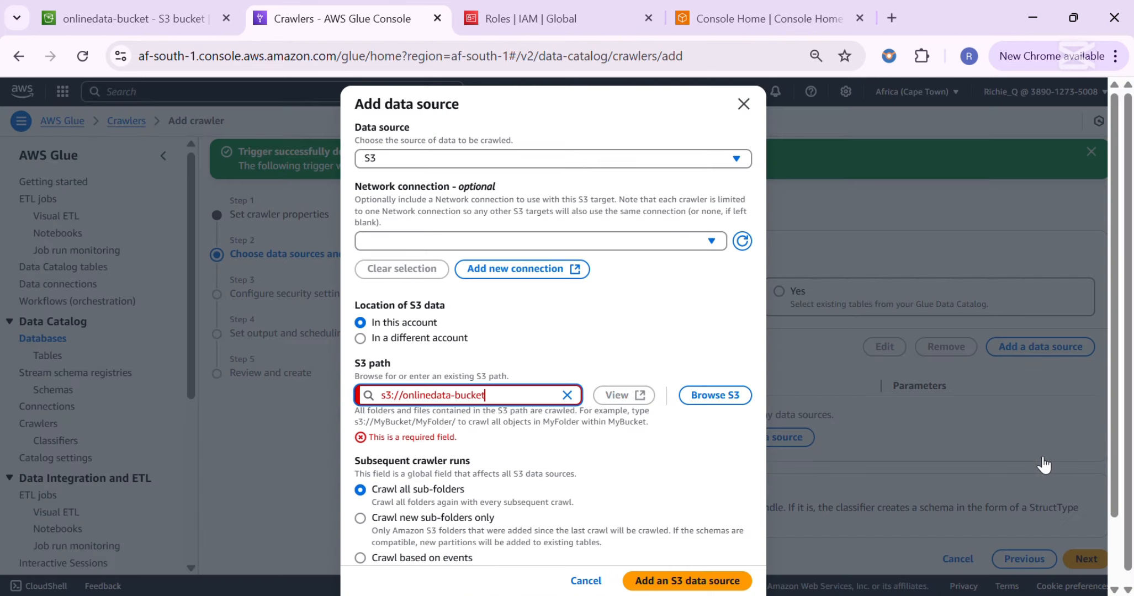
pyautogui.click(713, 395)
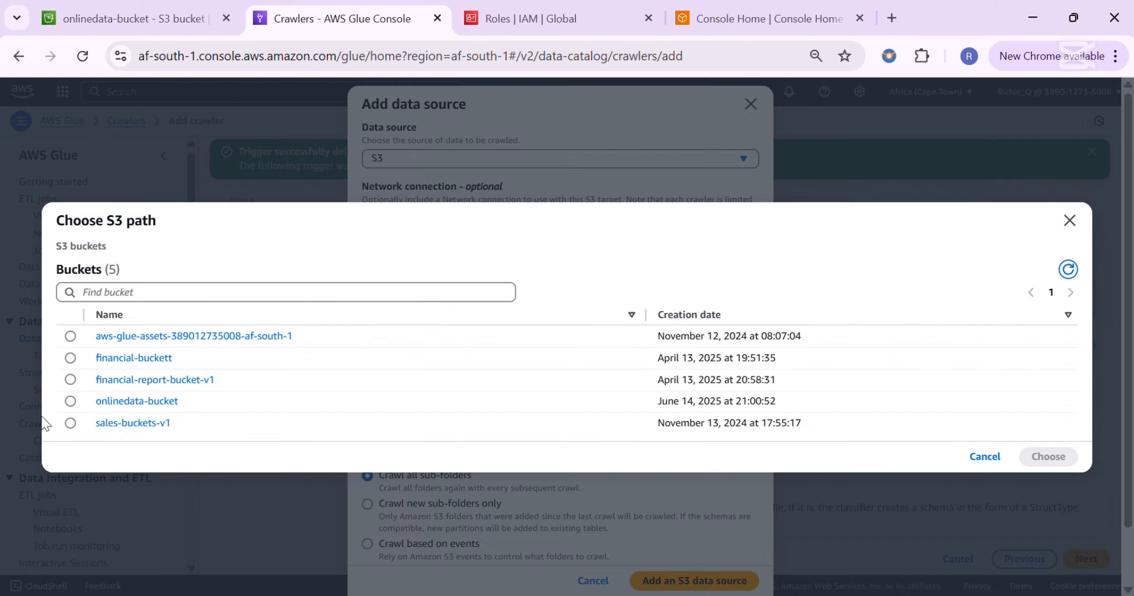
pyautogui.click(118, 401)
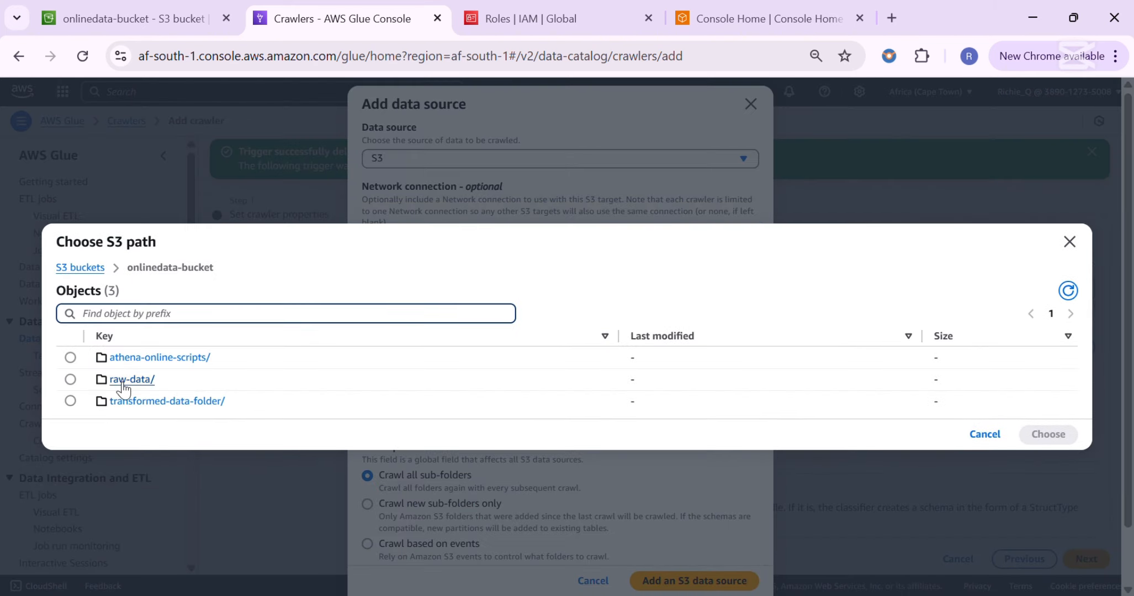
pyautogui.click(71, 402)
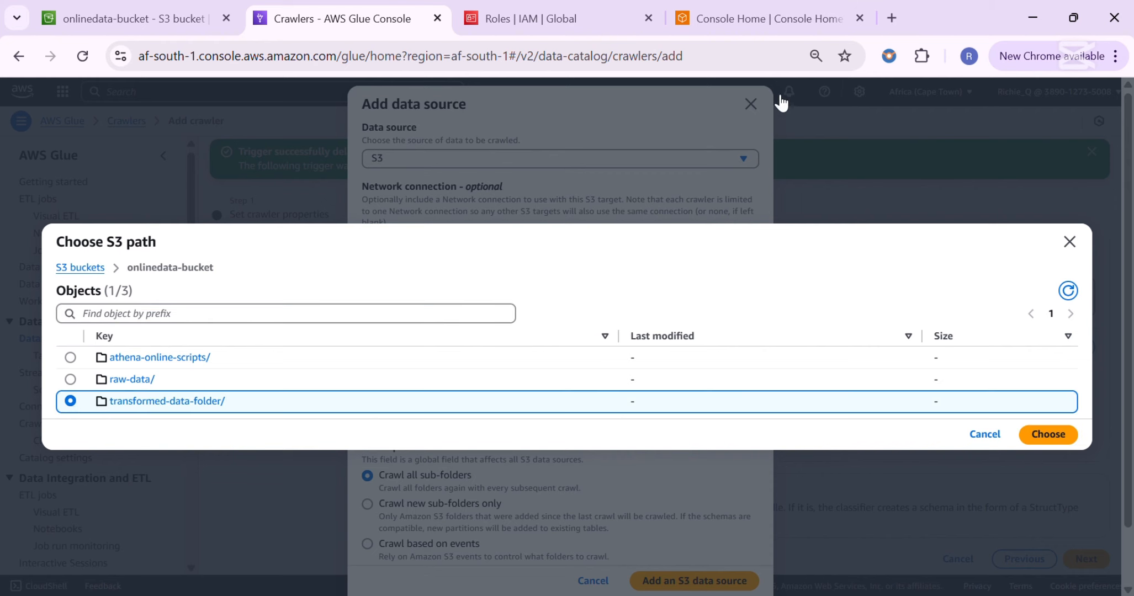
pyautogui.click(1037, 434)
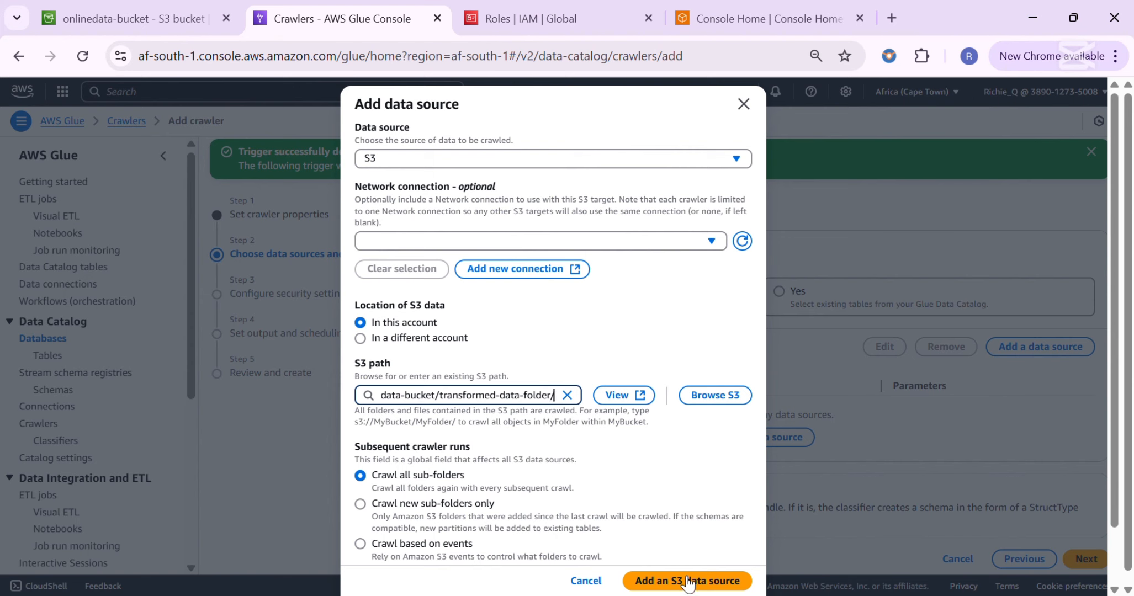
pyautogui.press('BackSpace')
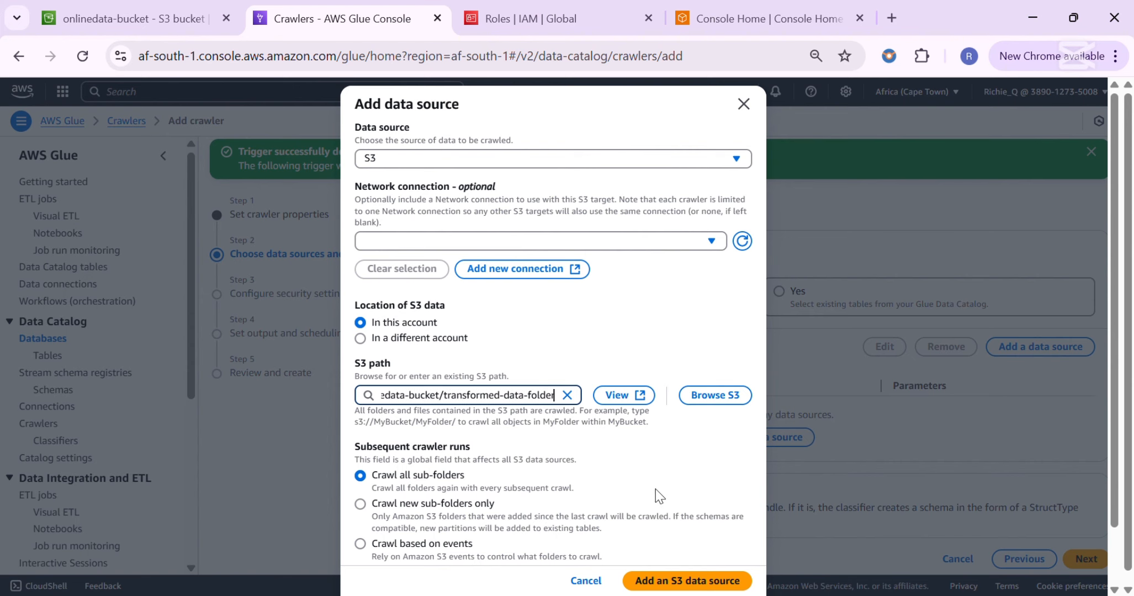
pyautogui.click(657, 579)
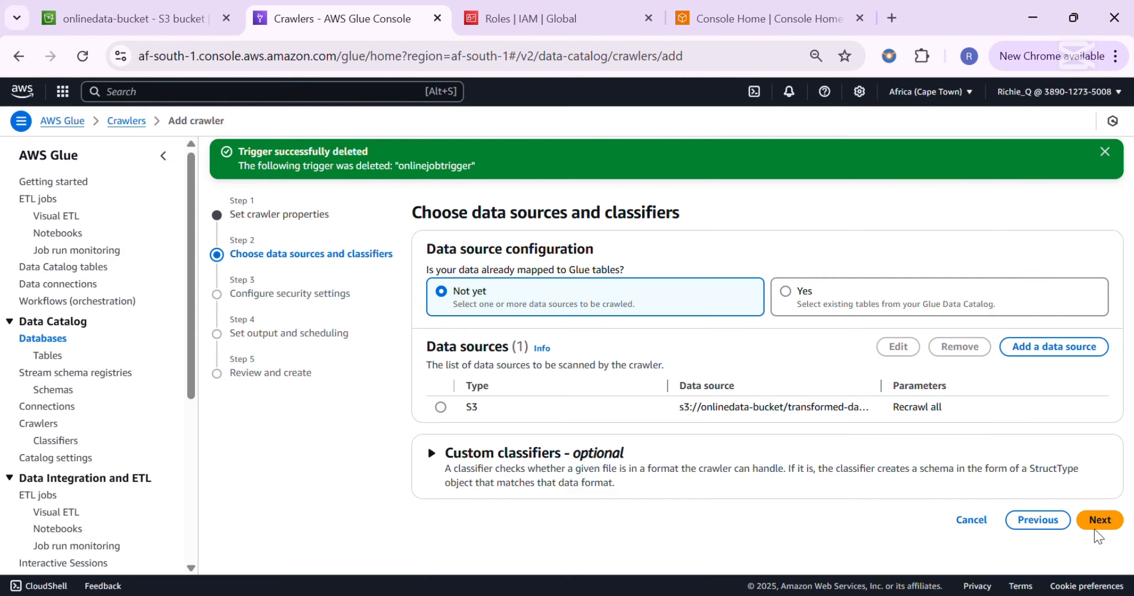
pyautogui.click(1096, 522)
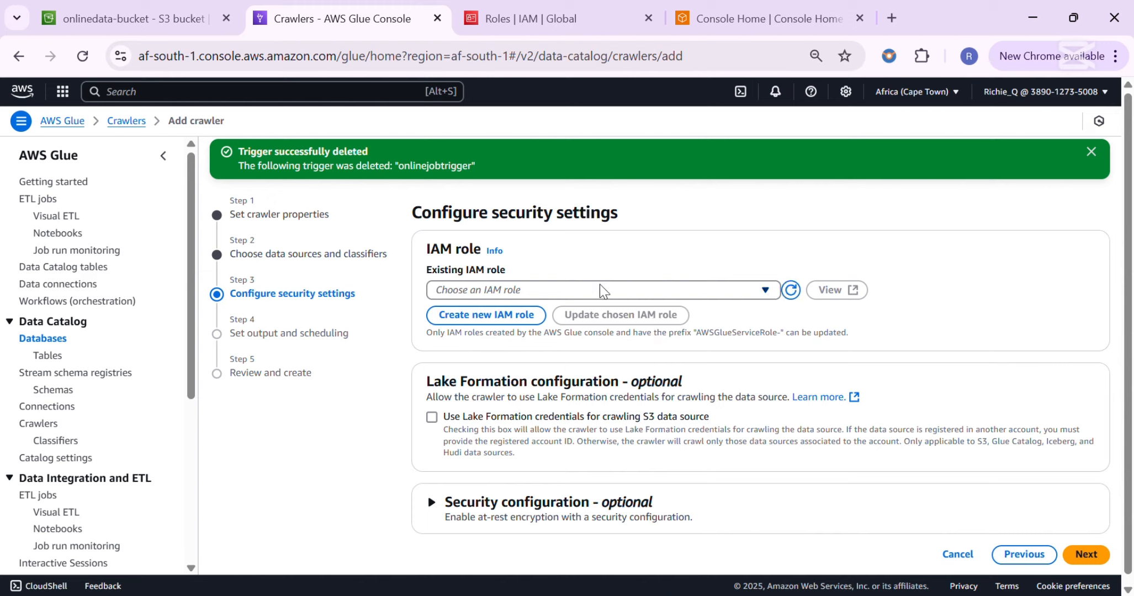
# Step: Assign the existing IAM role onlinedata-role-v1 to the crawler and proceed to output and scheduling
pyautogui.click(635, 290)
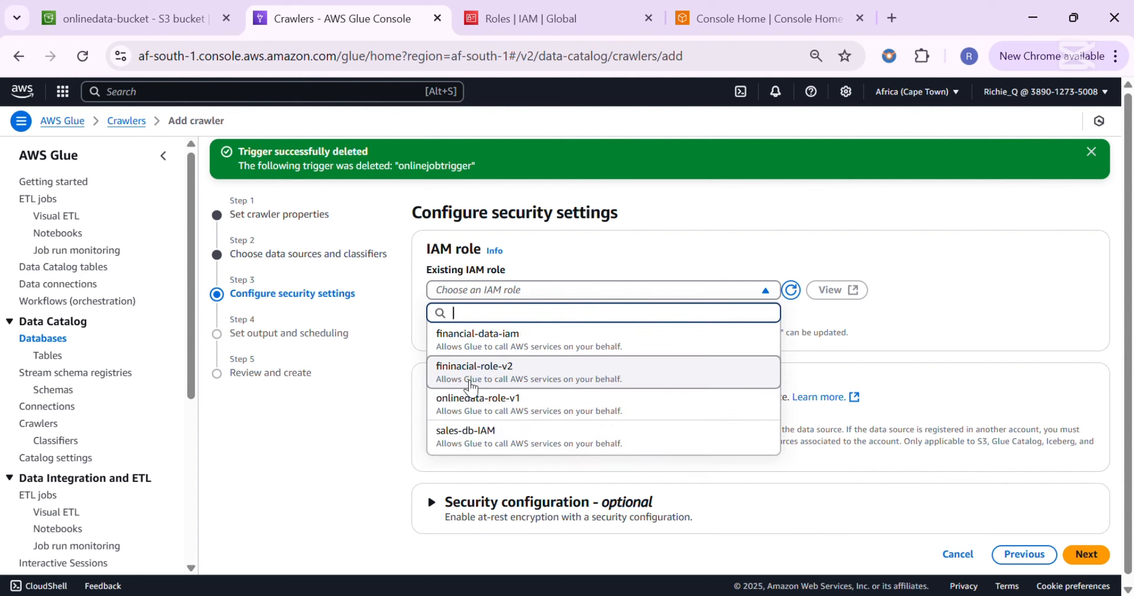
pyautogui.click(496, 410)
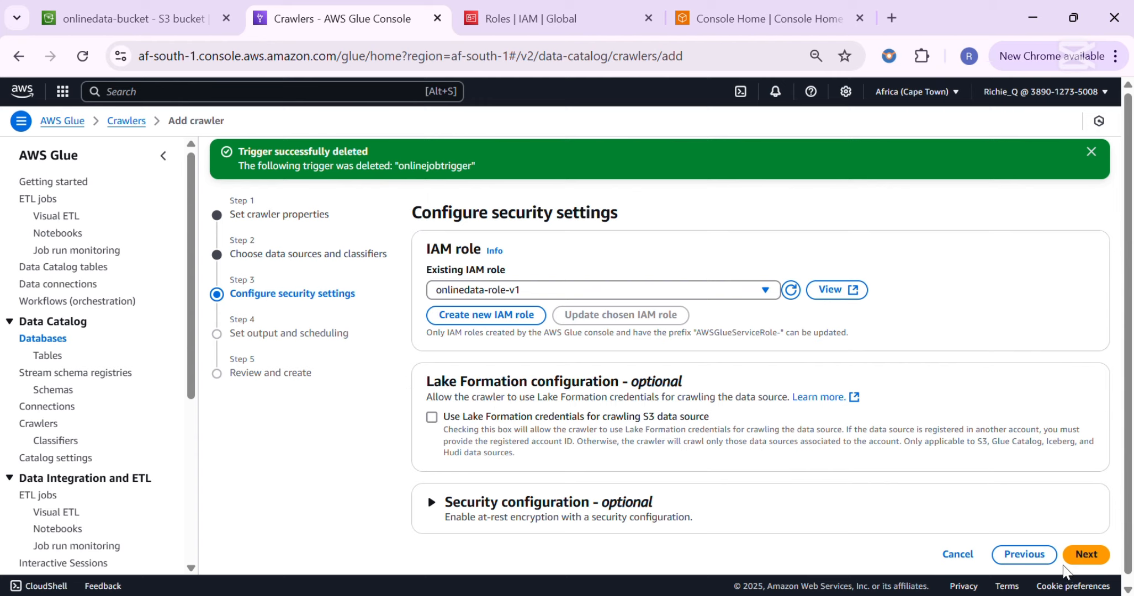
pyautogui.click(1080, 555)
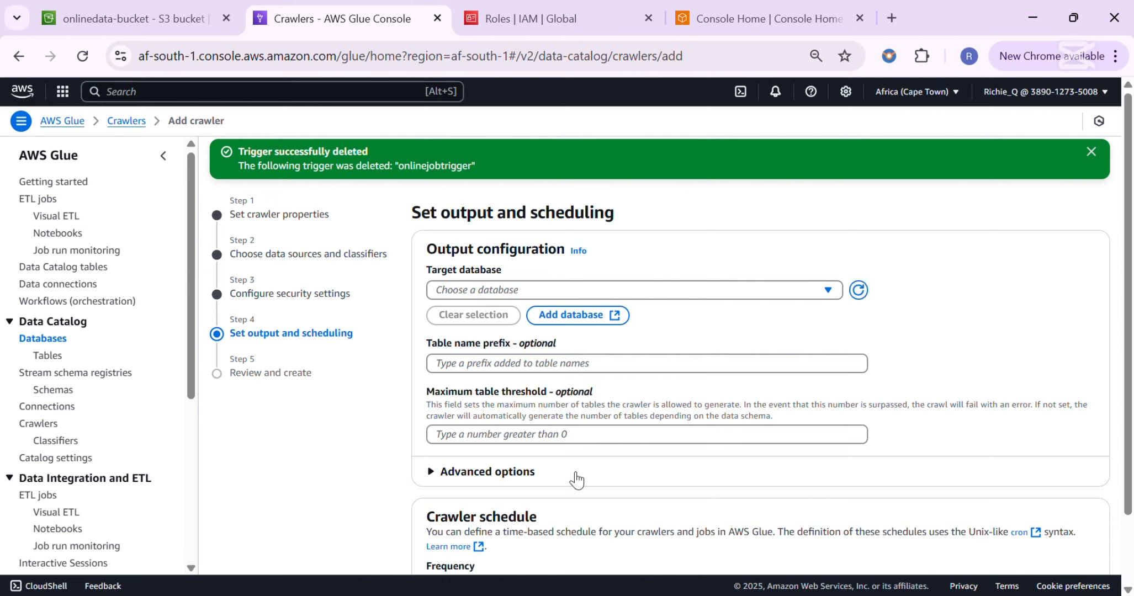
# Step: Set the crawler's target database to onlinedatabase, keep the schedule frequency at On demand, and proceed to the review
pyautogui.click(456, 294)
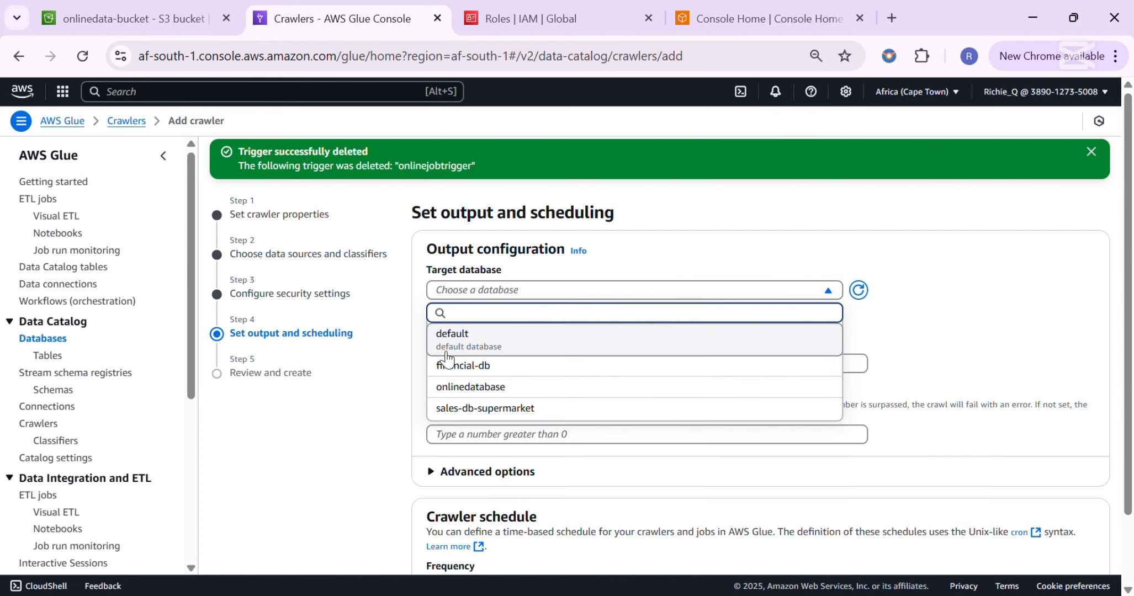
pyautogui.click(549, 386)
pyautogui.scroll(-3, 496, 428)
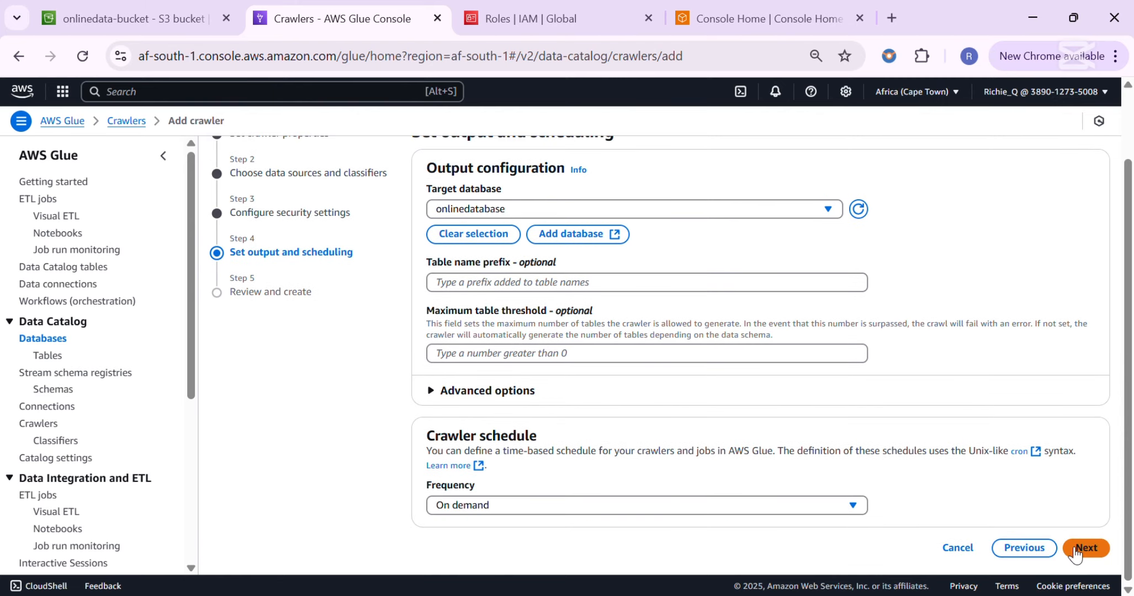
pyautogui.click(779, 507)
pyautogui.click(779, 508)
pyautogui.click(779, 508)
pyautogui.click(779, 507)
pyautogui.click(1085, 548)
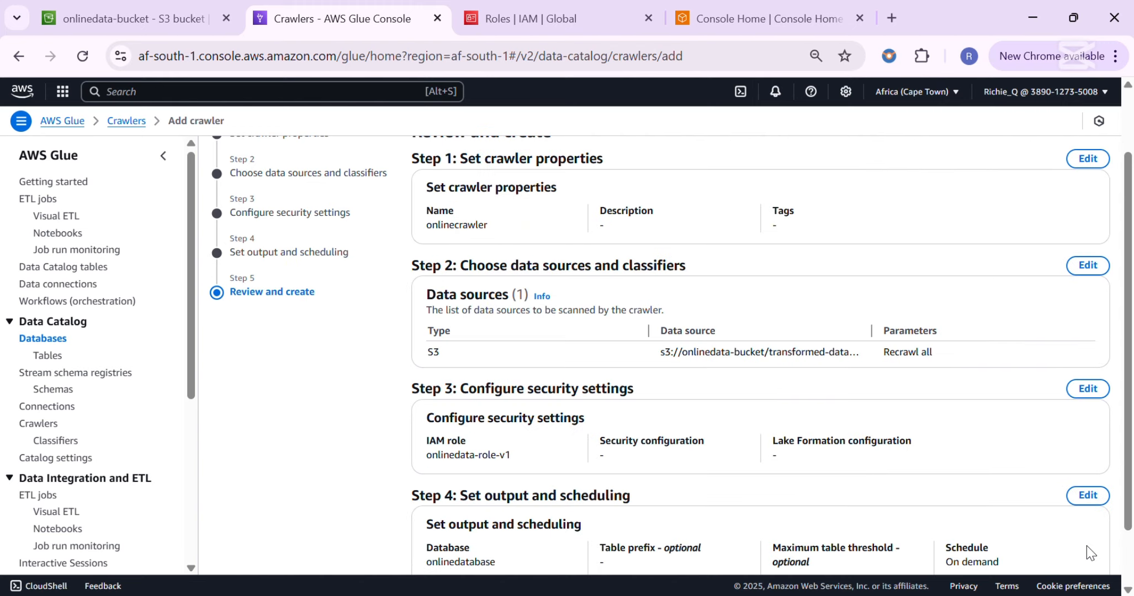
# Step: Review the crawler's properties, data source, role and output settings, and create the crawler
pyautogui.scroll(-1, 871, 417)
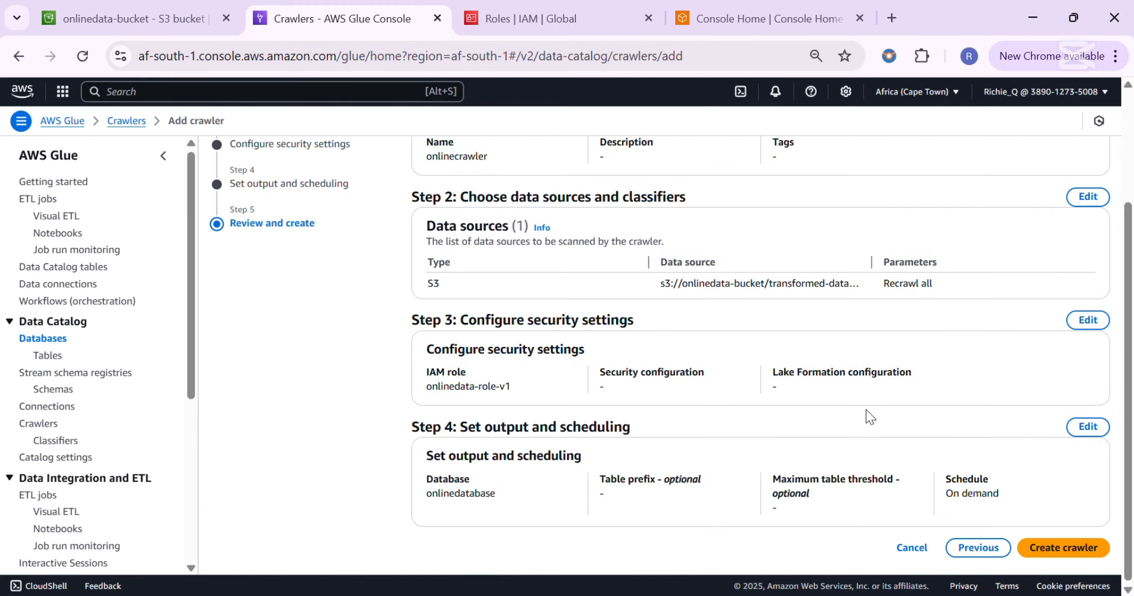
pyautogui.scroll(3, 900, 459)
pyautogui.scroll(-3, 919, 466)
pyautogui.scroll(3, 917, 459)
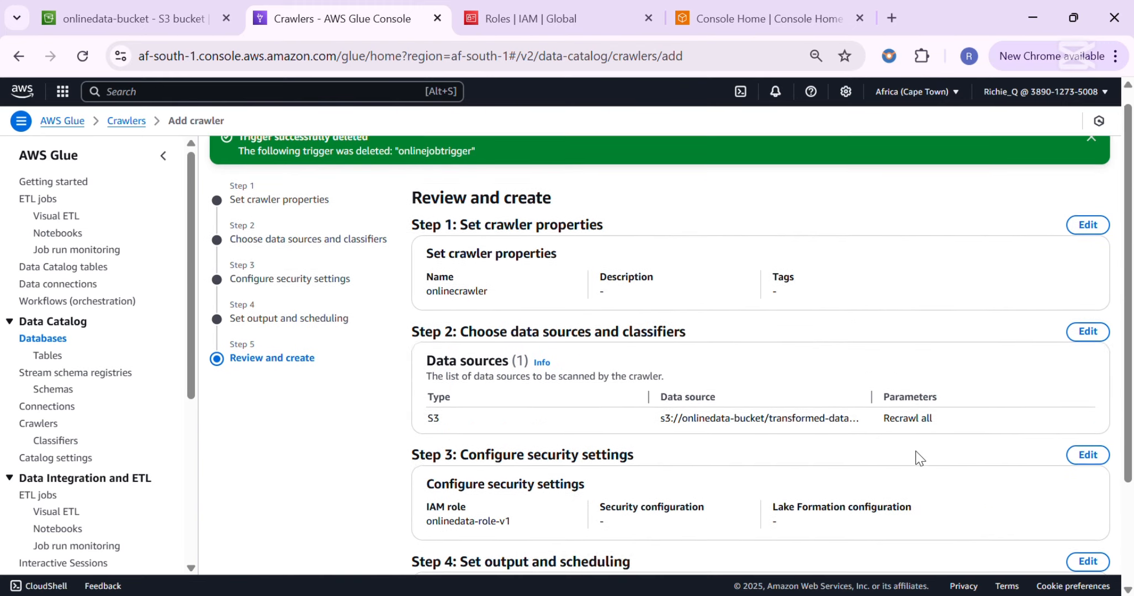
pyautogui.scroll(-3, 916, 460)
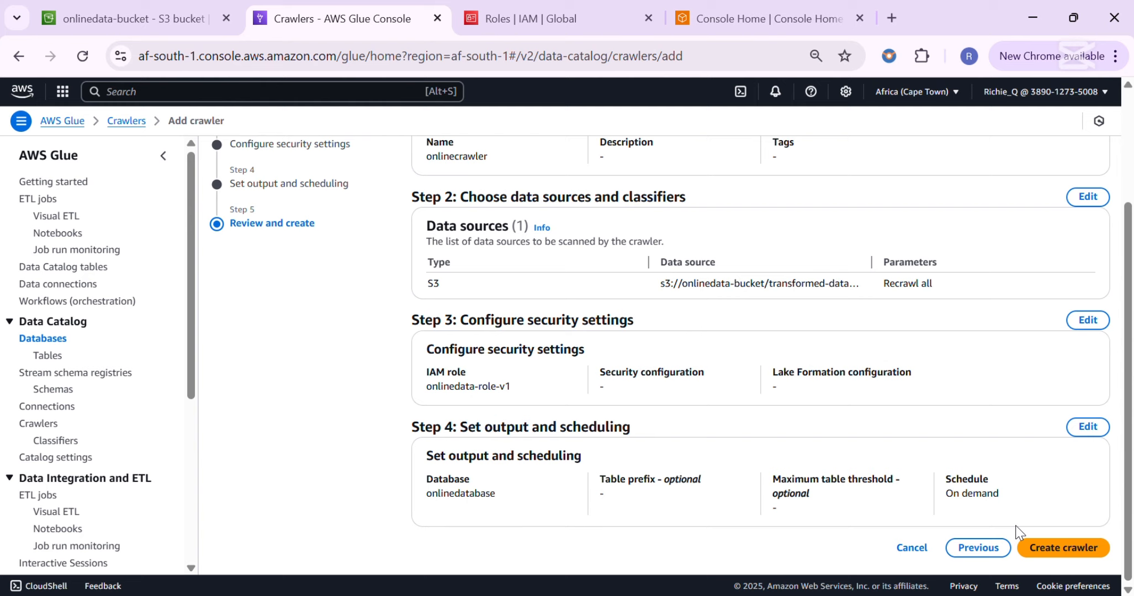
pyautogui.click(1038, 550)
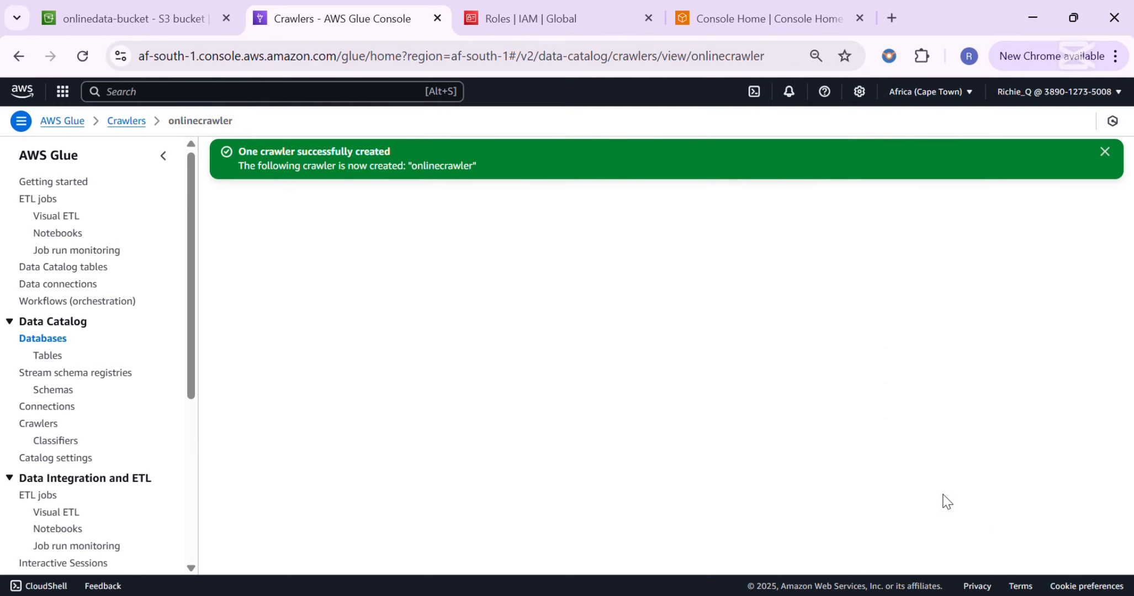
# Step: Look over the properties of onlinecrawler and run the crawler
pyautogui.scroll(-2, 814, 395)
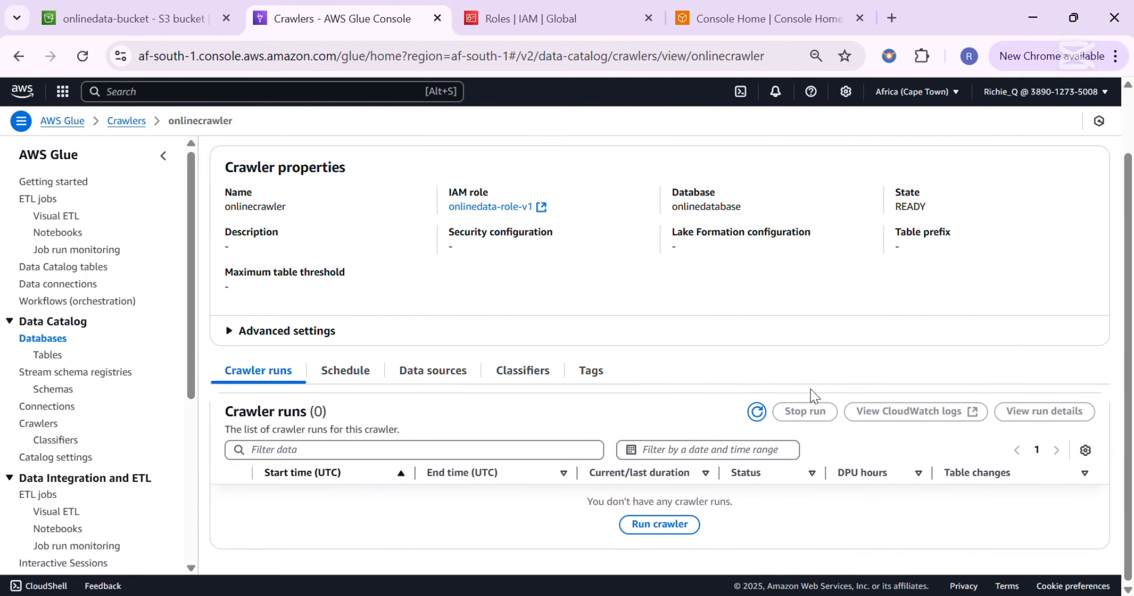
pyautogui.scroll(2, 815, 395)
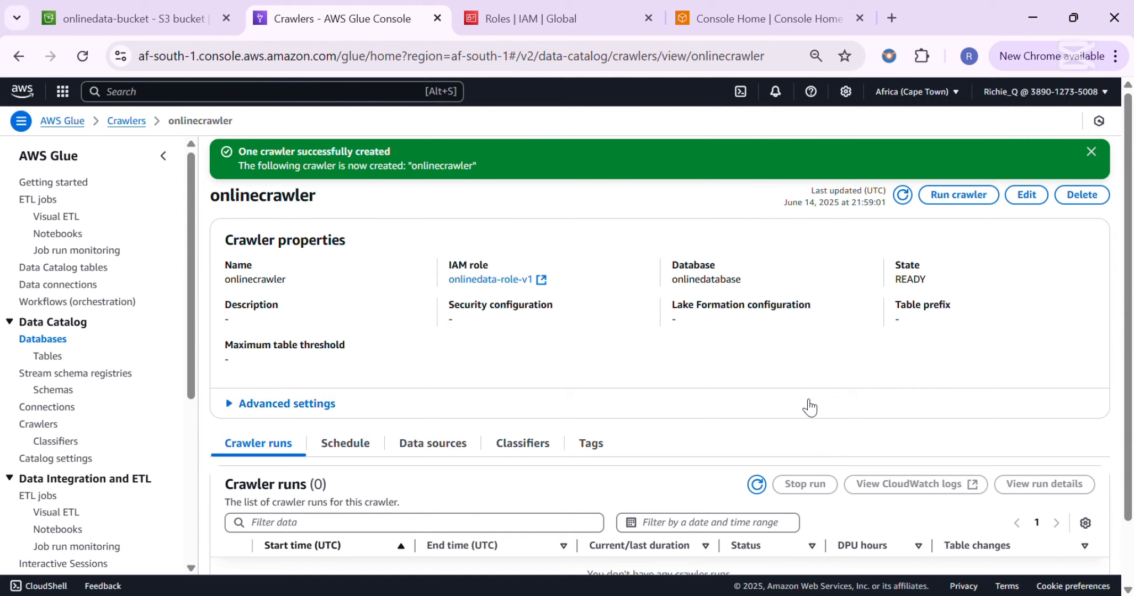
pyautogui.scroll(-2, 809, 408)
pyautogui.scroll(2, 861, 393)
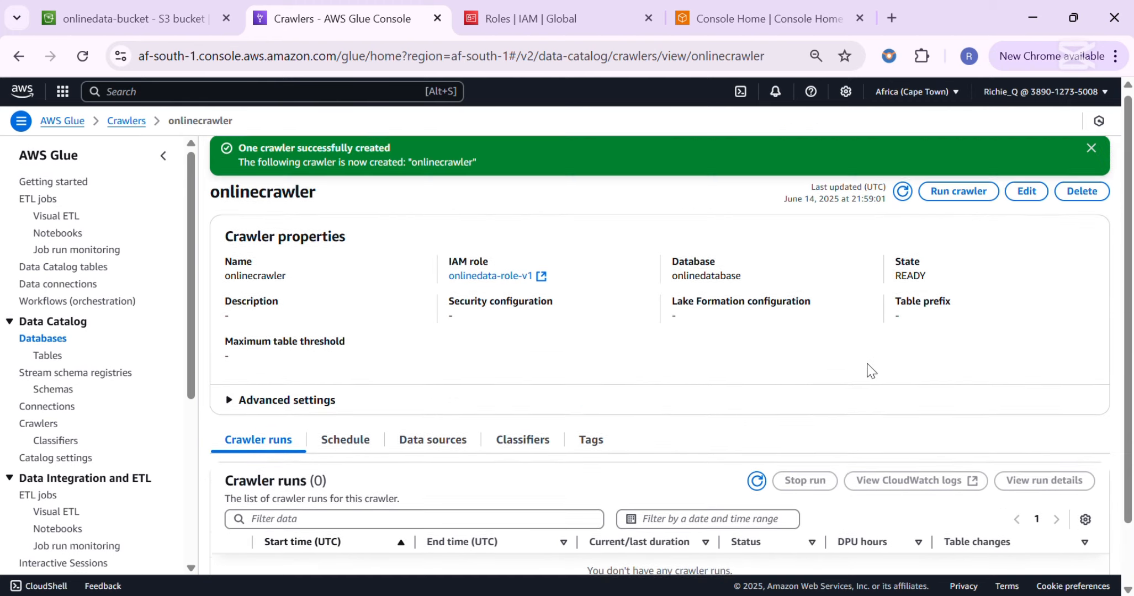
pyautogui.scroll(-2, 851, 370)
pyautogui.scroll(2, 754, 381)
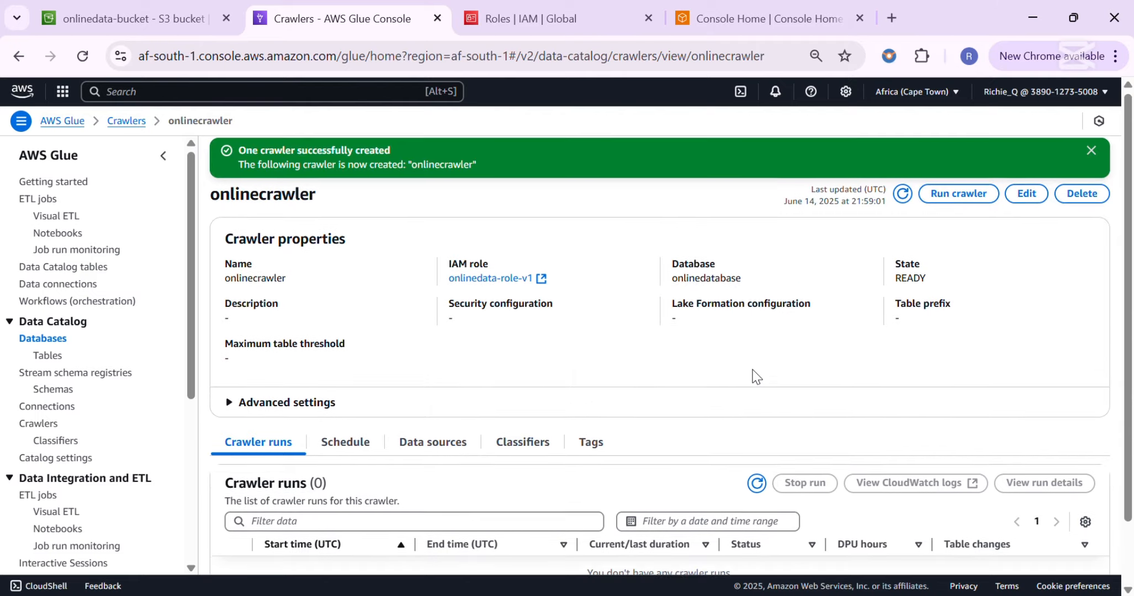
pyautogui.scroll(-2, 756, 376)
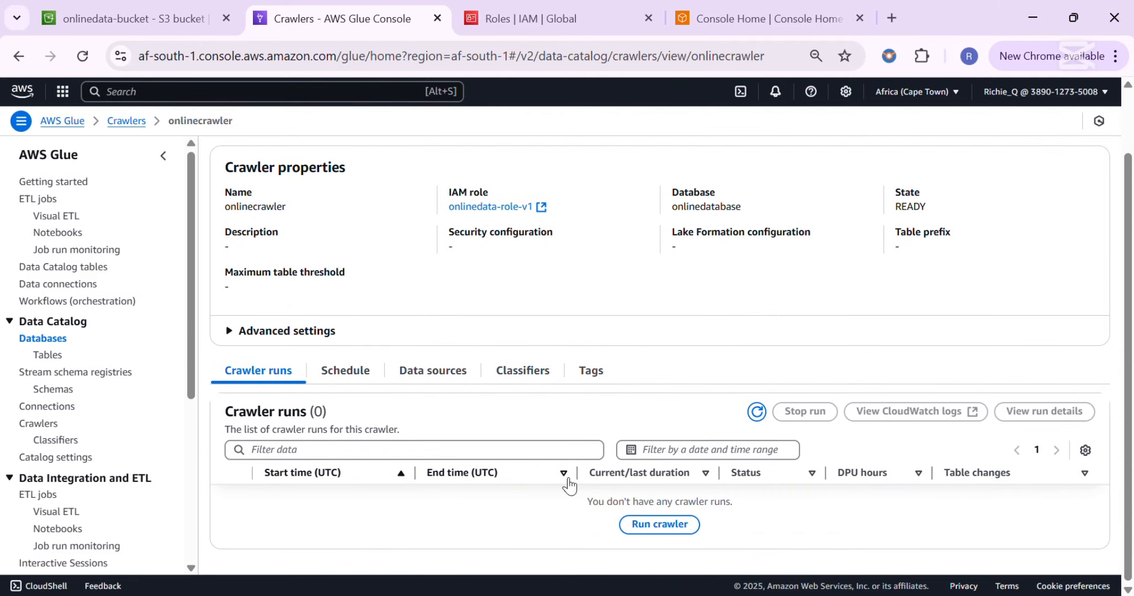
pyautogui.click(658, 525)
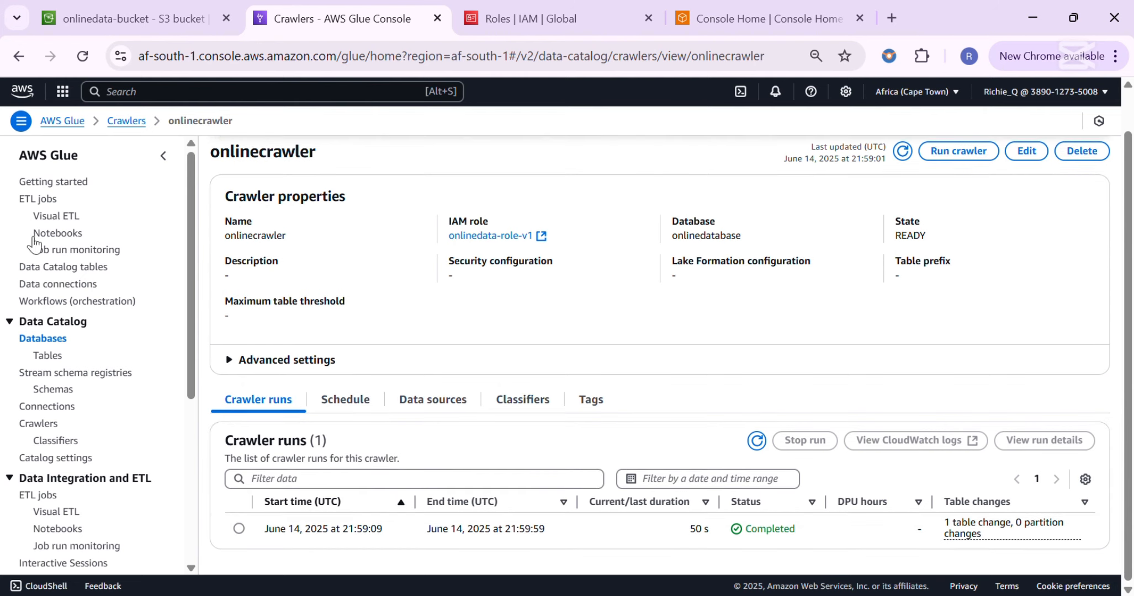
# Step: Open onlinedatabase from the Data Catalog databases to check its tables
pyautogui.click(39, 343)
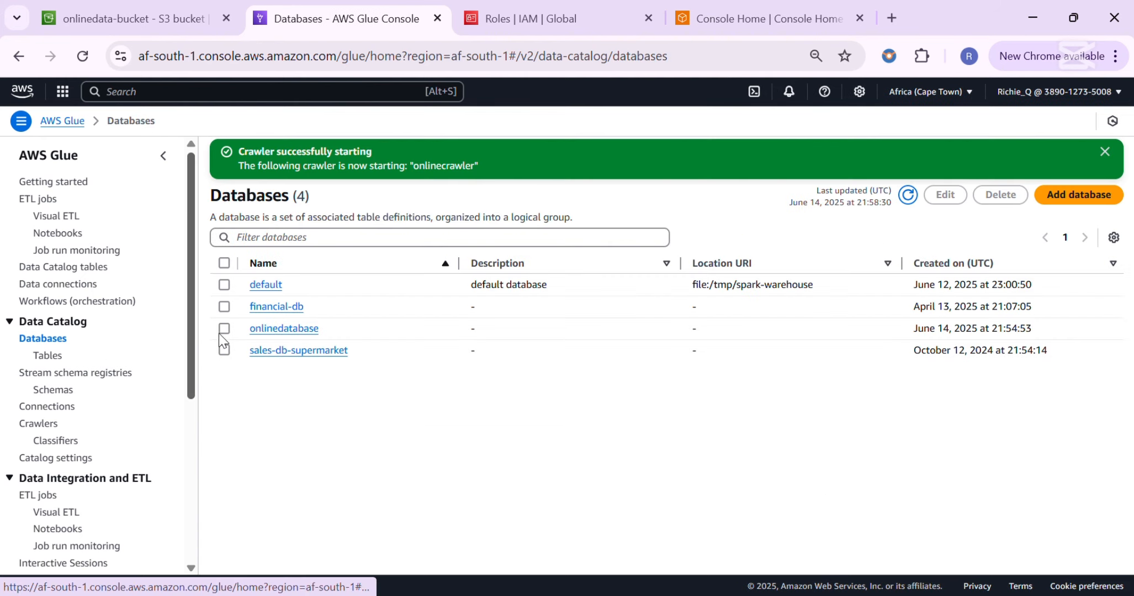
pyautogui.click(296, 329)
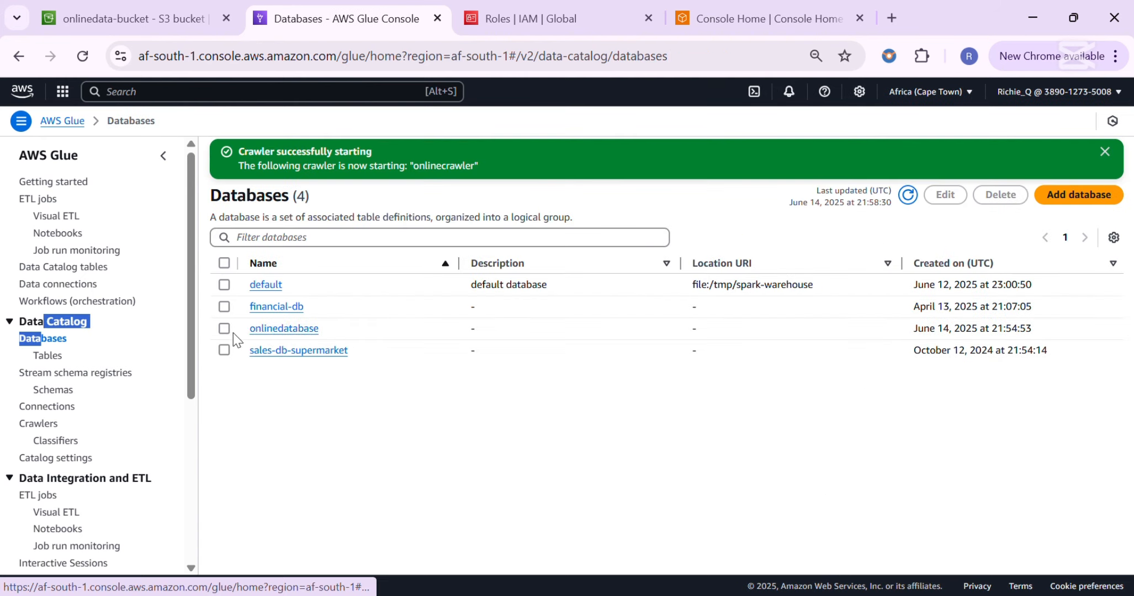
pyautogui.click(271, 327)
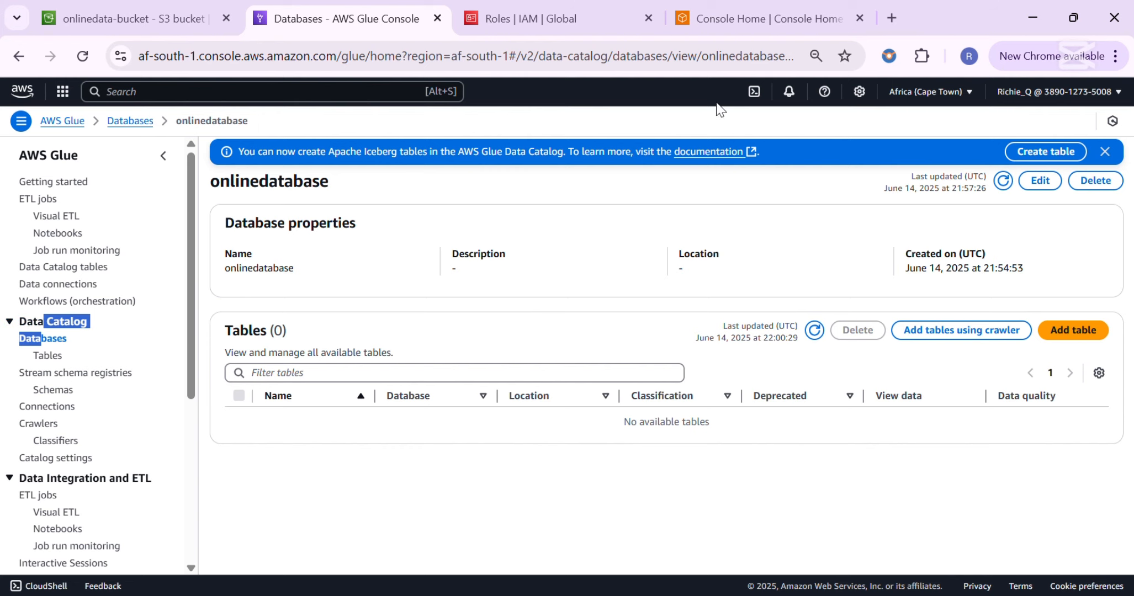
# Step: Switch to the AWS Console Home, open the Athena query editor, and choose onlinedatabase as the database
pyautogui.click(741, 25)
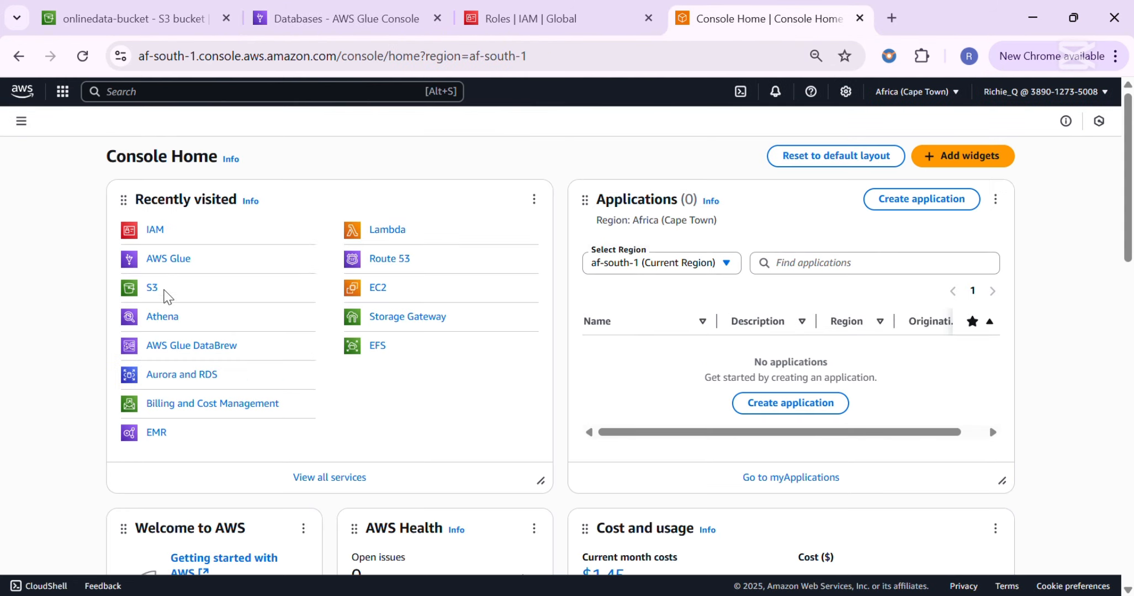
pyautogui.click(163, 325)
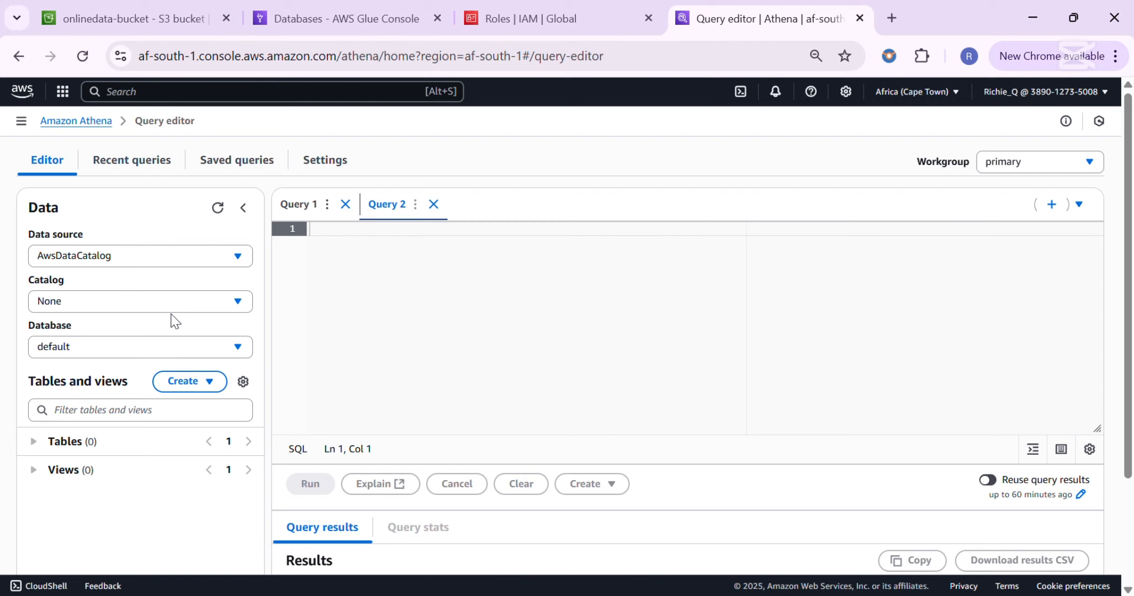
pyautogui.click(236, 305)
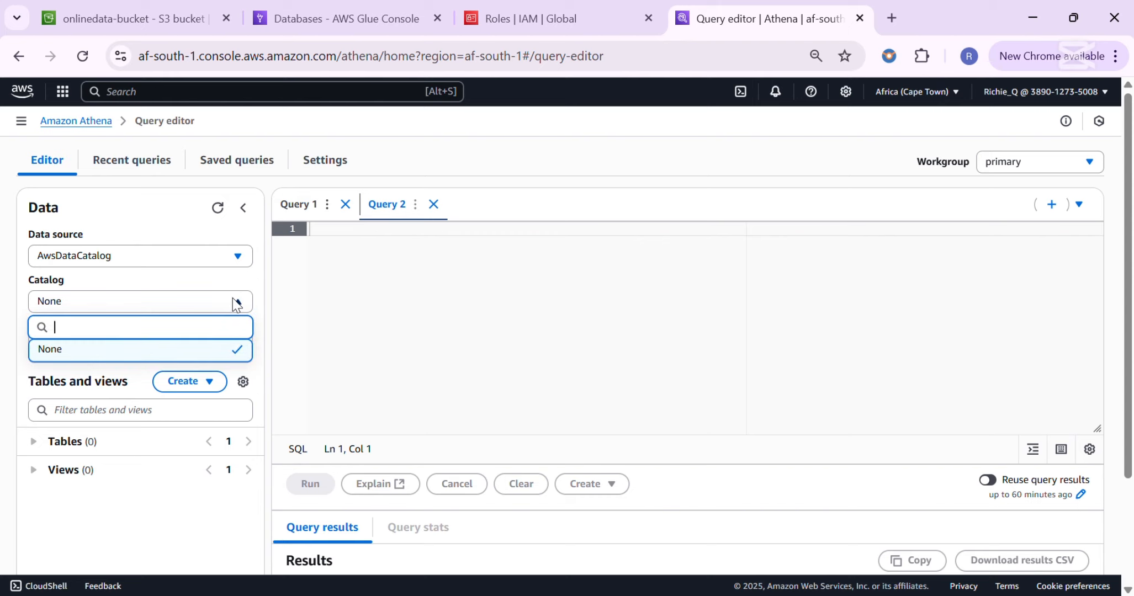
pyautogui.click(232, 300)
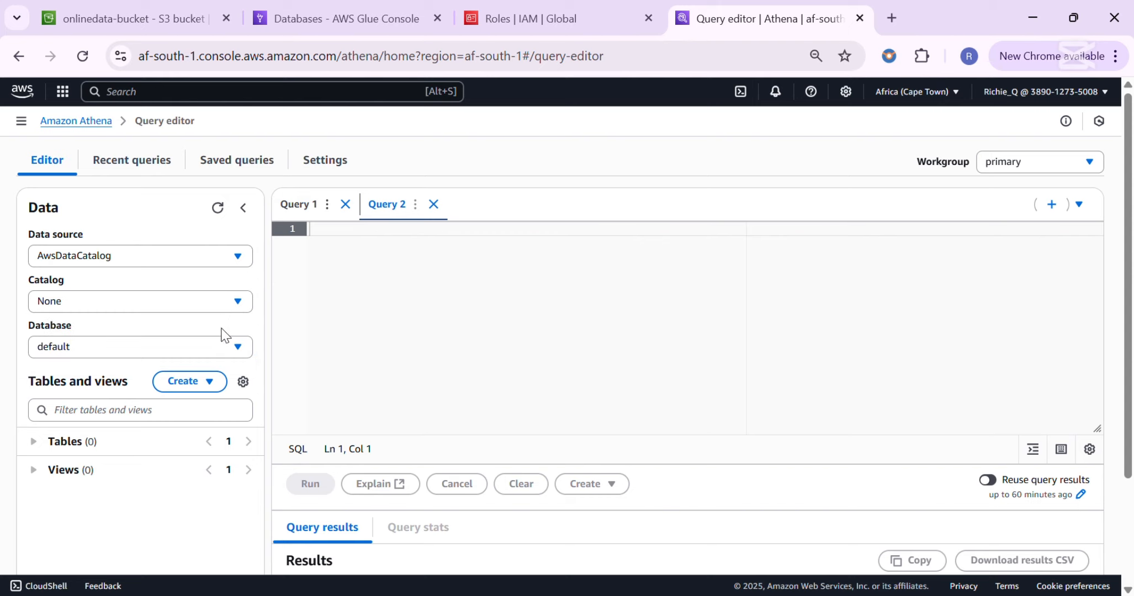
pyautogui.click(216, 351)
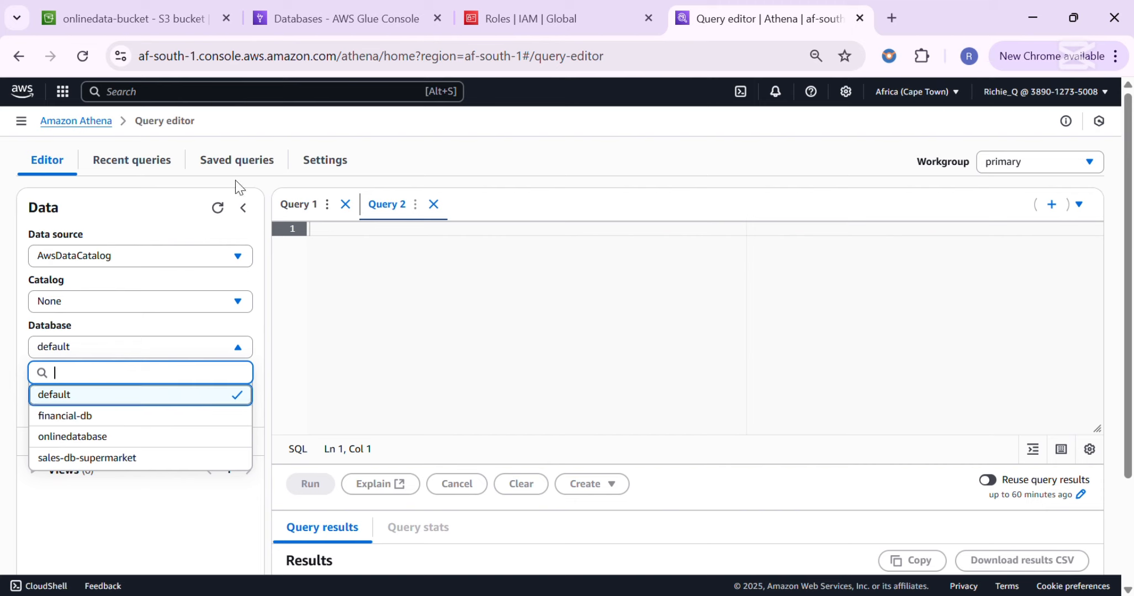
pyautogui.click(116, 439)
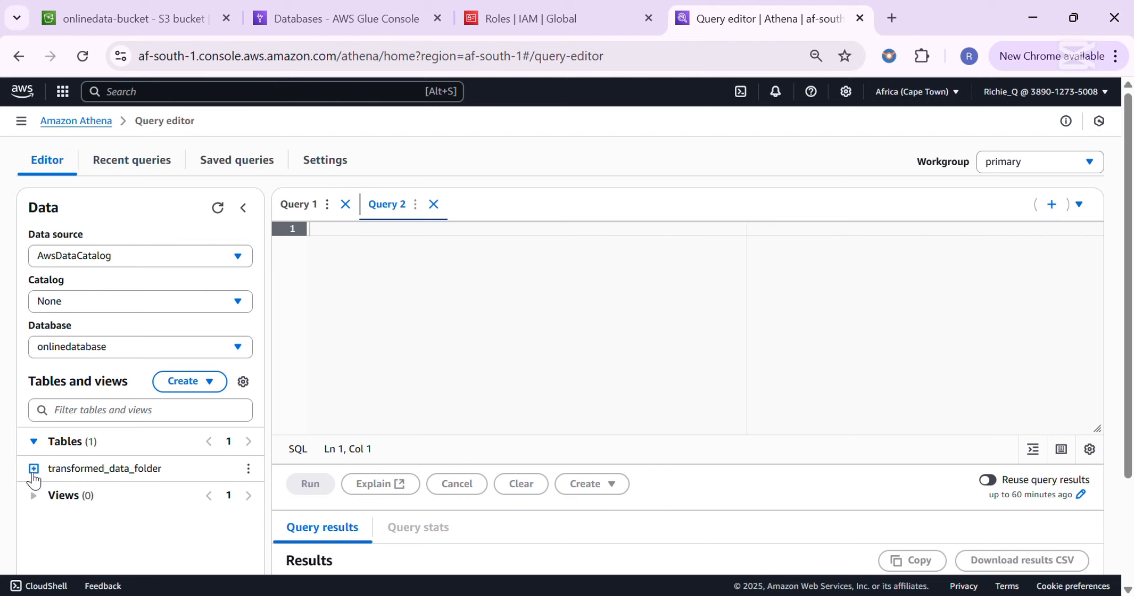
# Step: Expand the transformed_data_folder table and inspect its columns
pyautogui.click(33, 472)
pyautogui.scroll(-2, 34, 480)
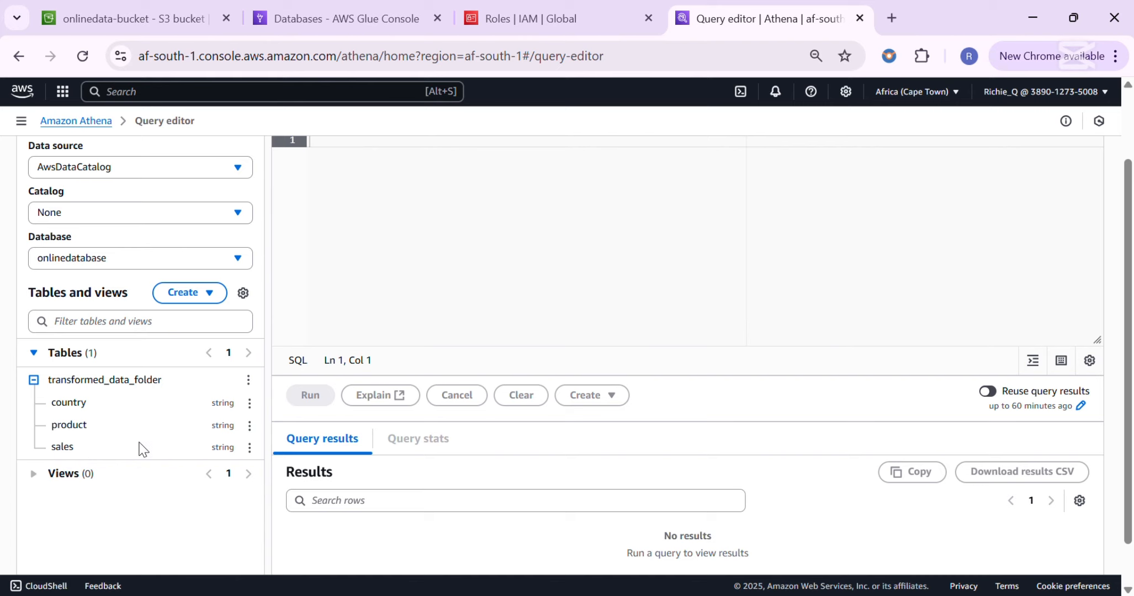
pyautogui.scroll(1, 183, 427)
pyautogui.scroll(2, 183, 427)
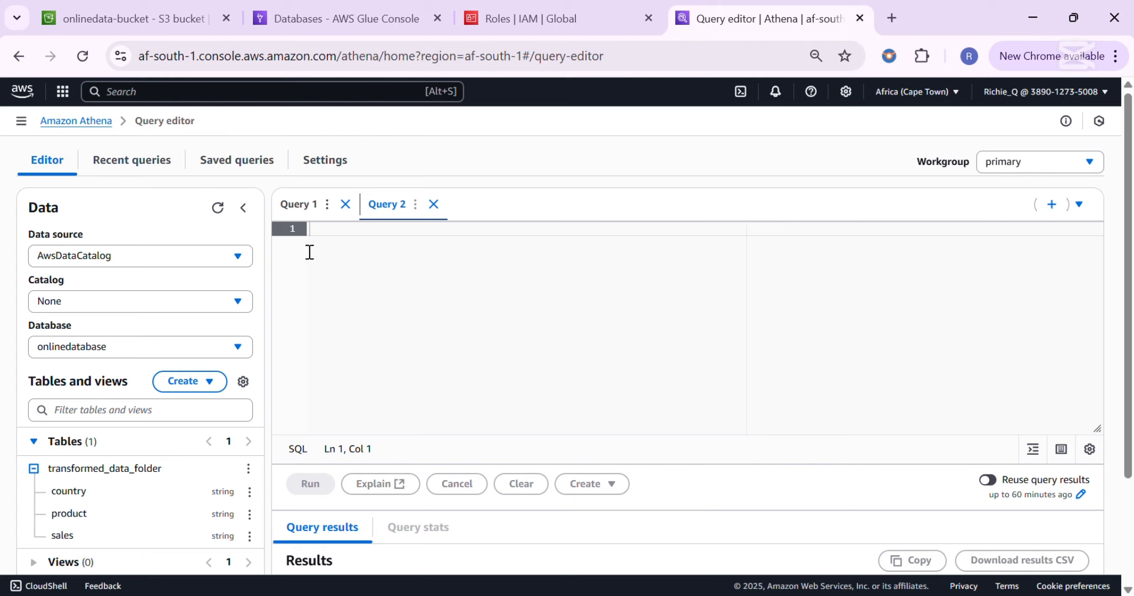
# Step: Write the query "Select * from transformed_data_folder" in the Query 2 editor
pyautogui.click(324, 230)
pyautogui.write('SELE')
pyautogui.press('BackSpace')
pyautogui.press('BackSpace')
pyautogui.press('BackSpace')
pyautogui.press('BackSpace')
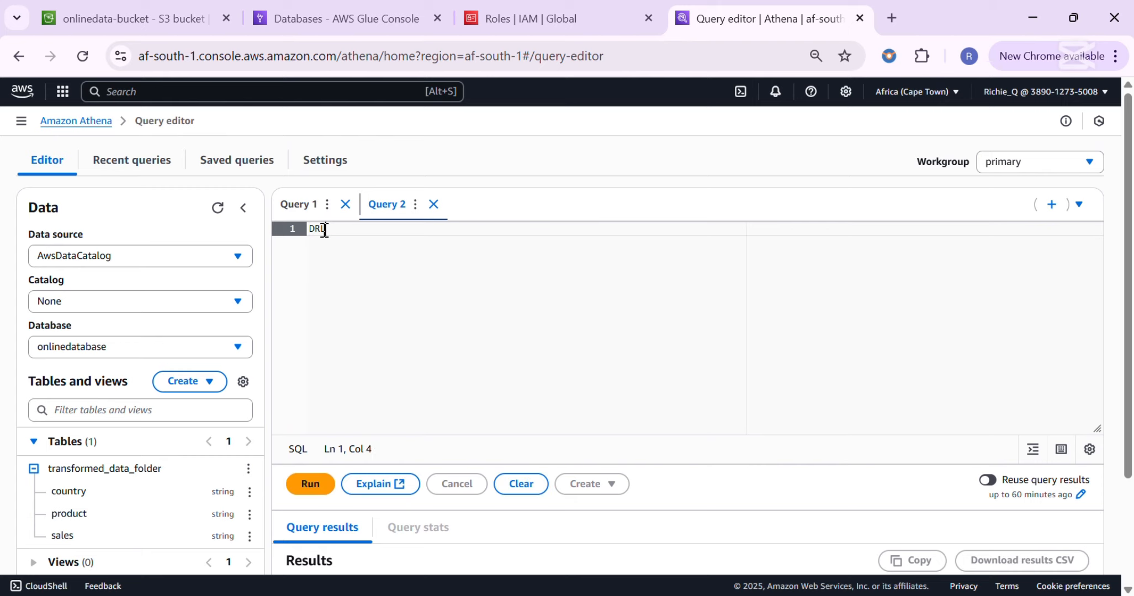
pyautogui.write('Sel')
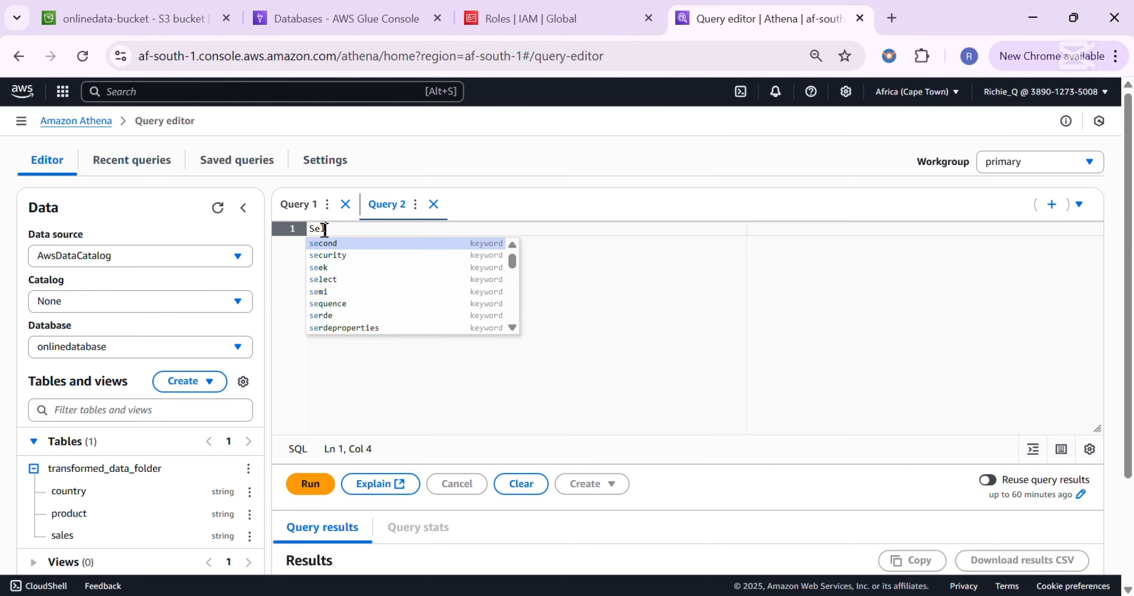
pyautogui.write('ect * from')
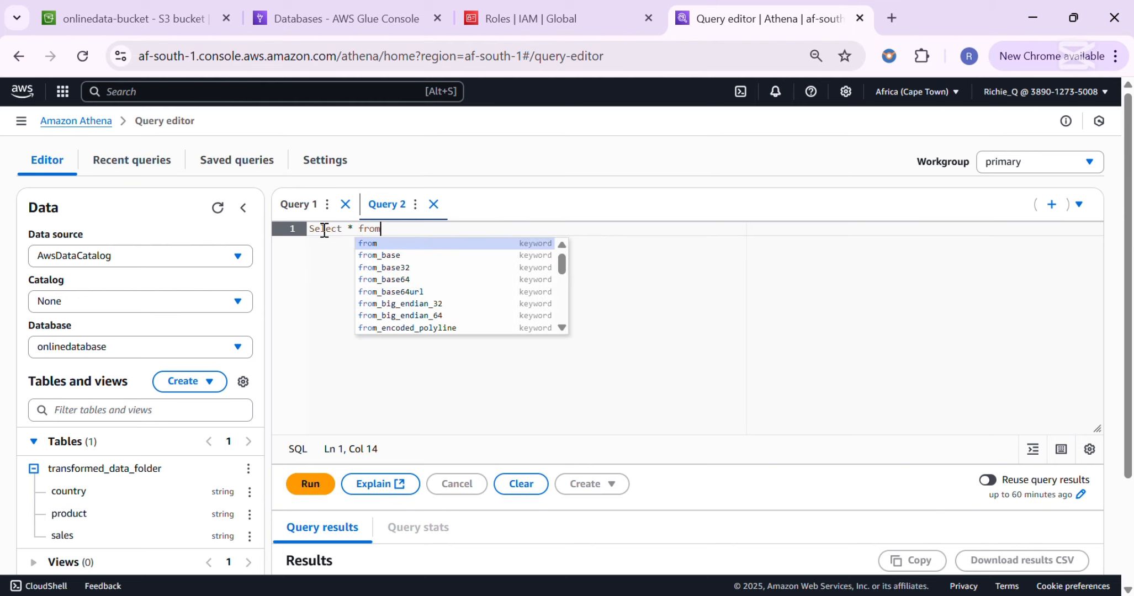
pyautogui.write(' tra')
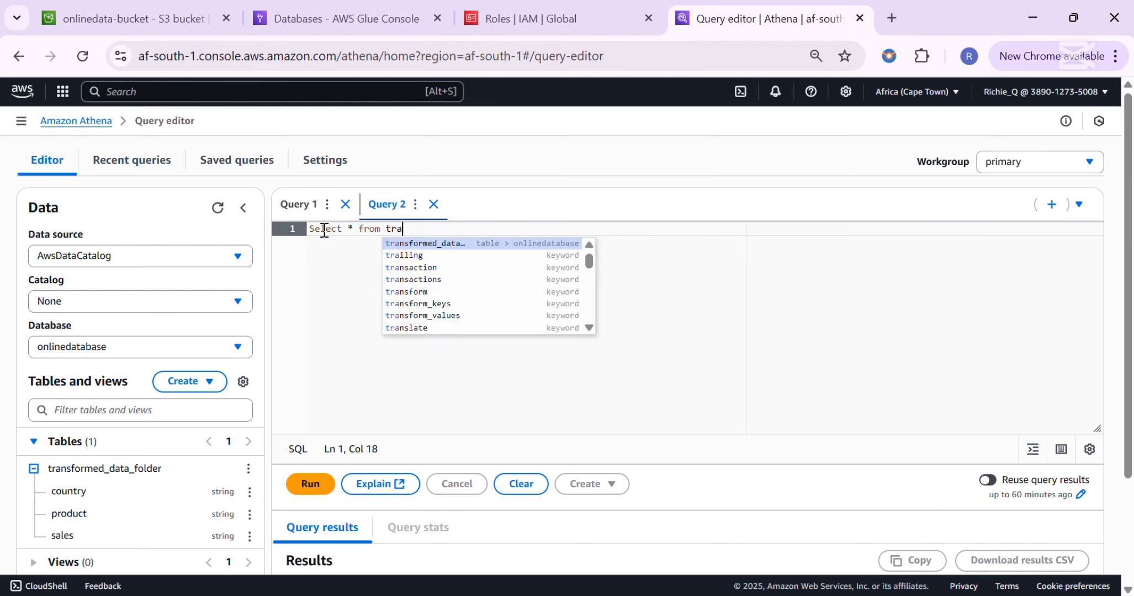
pyautogui.click(402, 244)
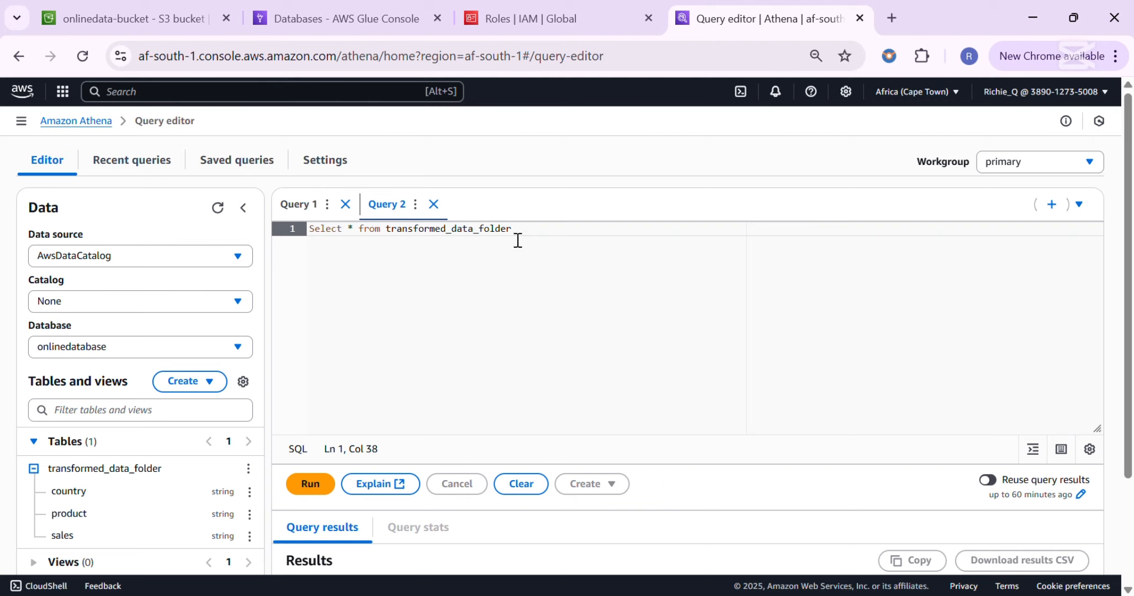
# Step: Run the full select query on transformed_data_folder and view its results
pyautogui.moveTo(517, 241); pyautogui.dragTo(283, 227)
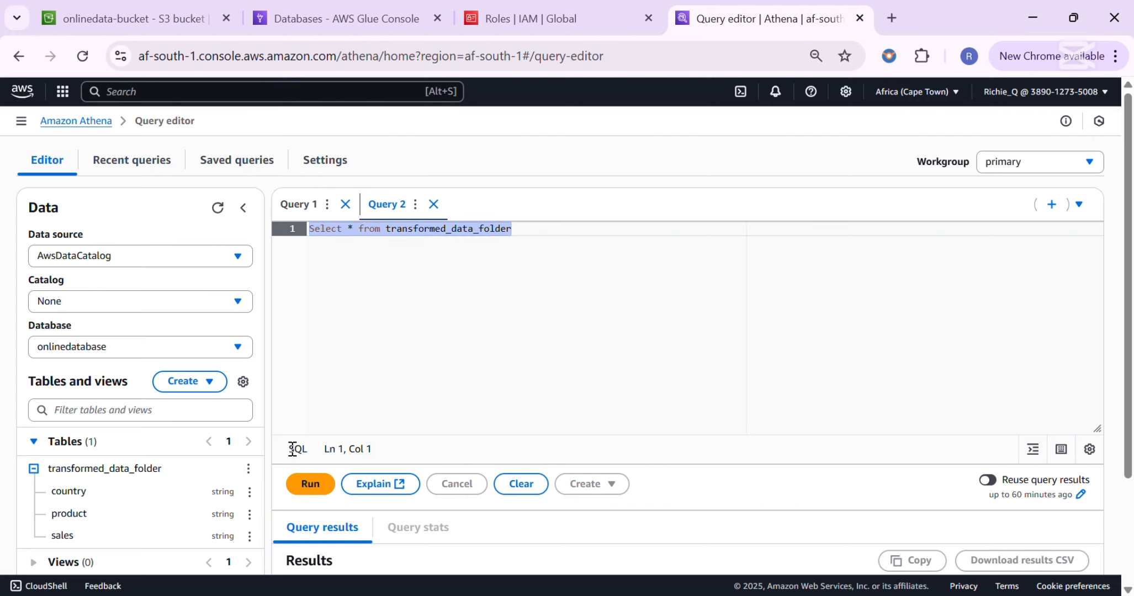
pyautogui.click(310, 483)
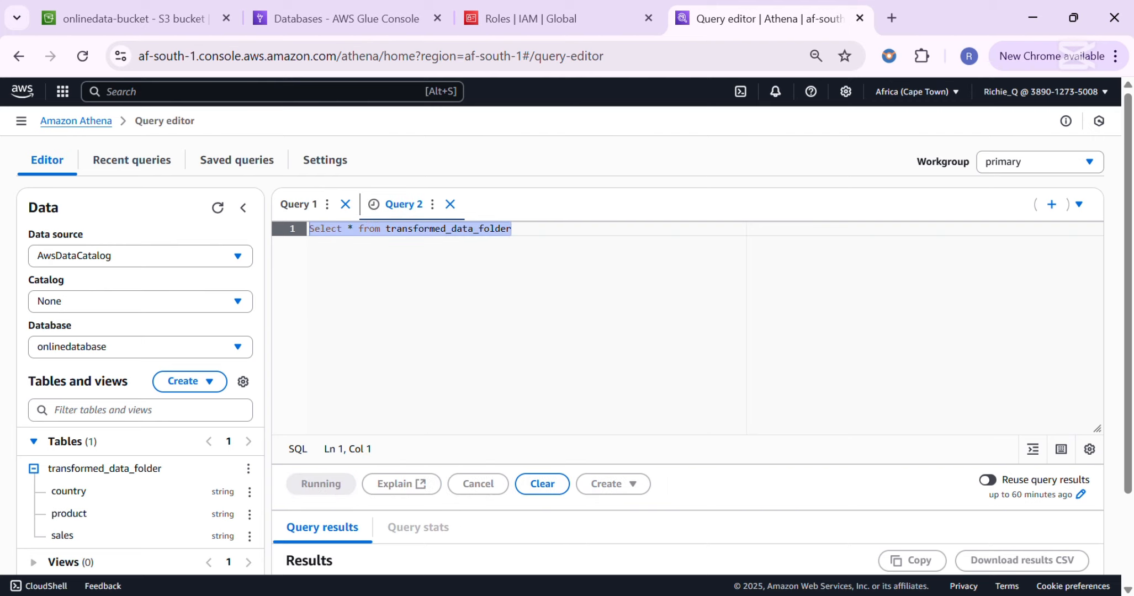
pyautogui.scroll(-3, 404, 468)
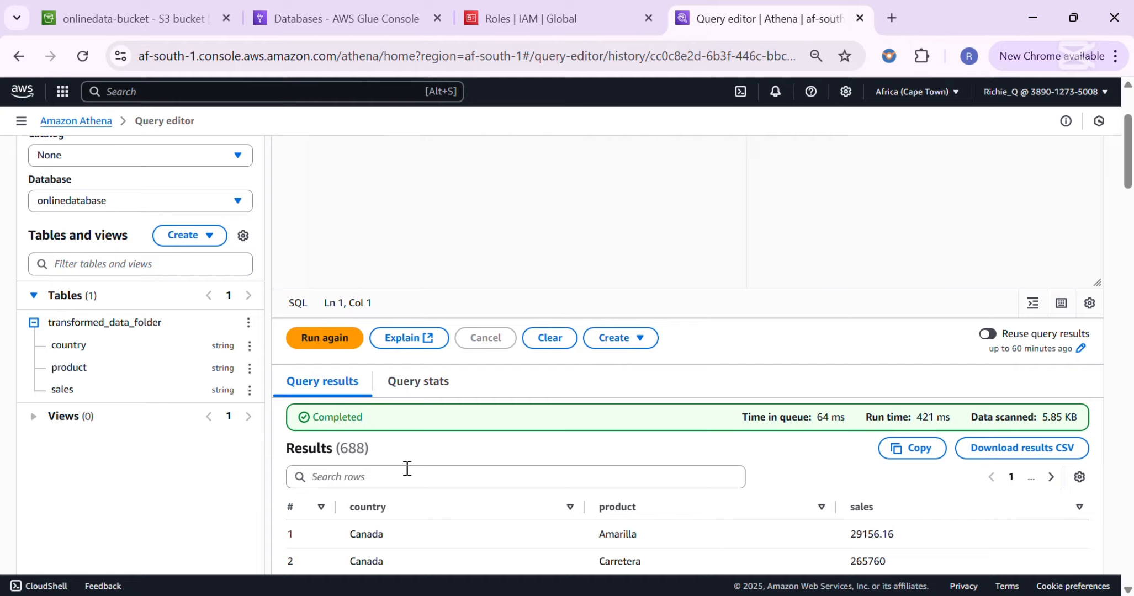
# Step: Review the query's result rows across the country, product and sales columns against the select statement in Query 2
pyautogui.scroll(-3, 408, 468)
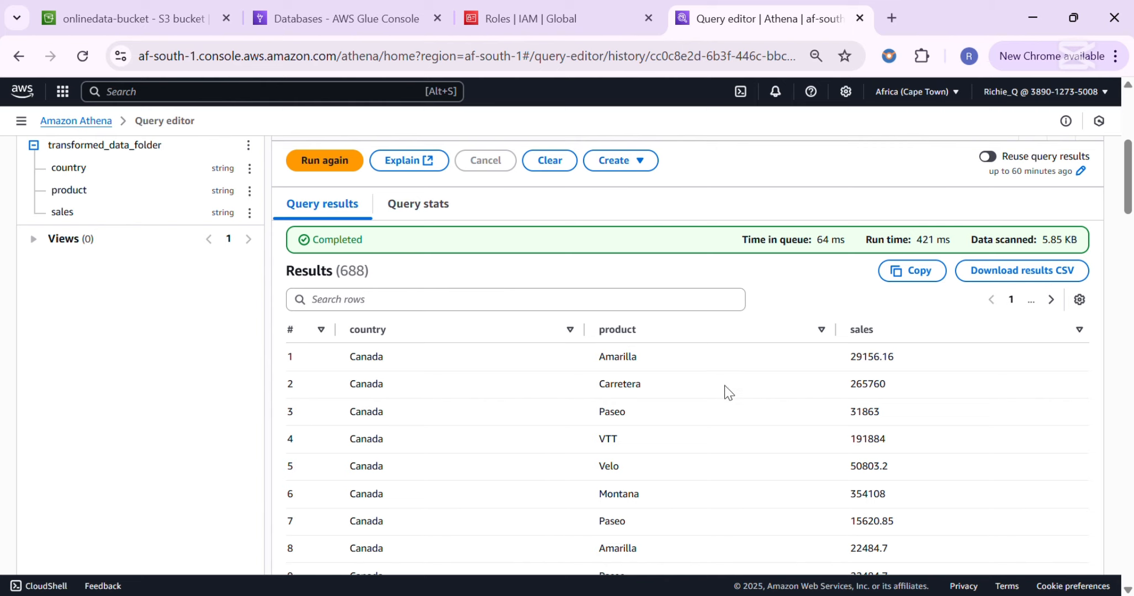
pyautogui.scroll(2, 564, 436)
pyautogui.scroll(4, 564, 435)
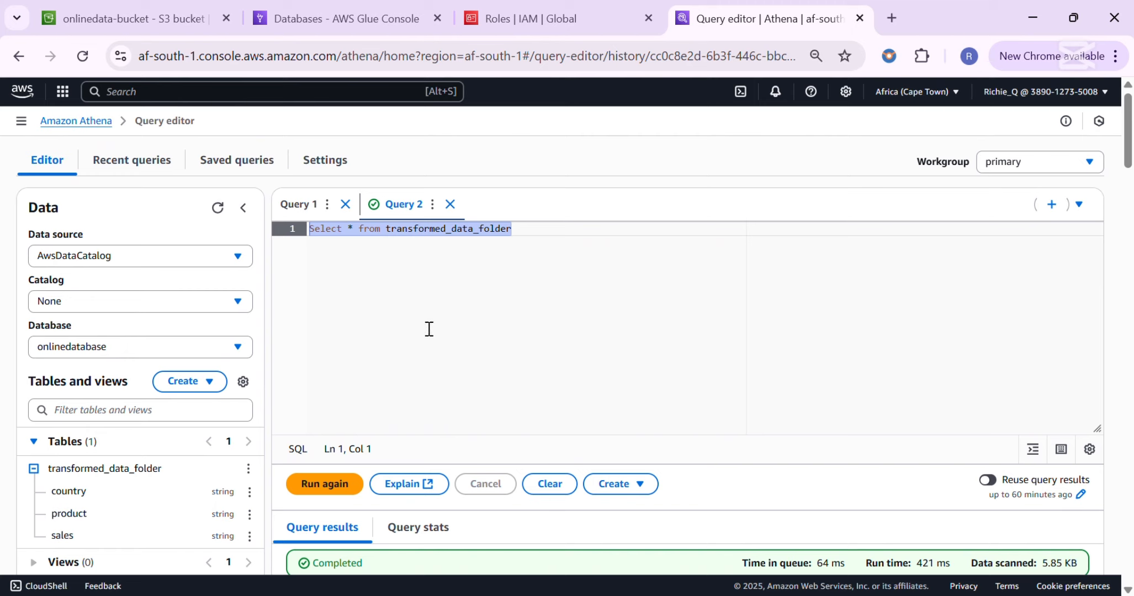
pyautogui.scroll(-3, 458, 248)
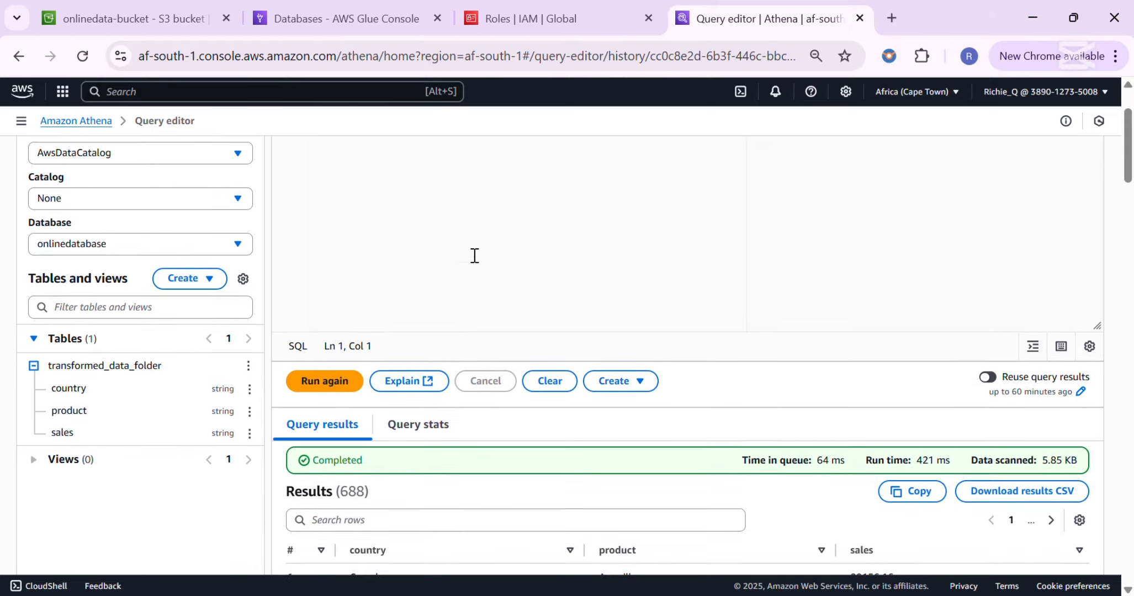
pyautogui.scroll(-3, 488, 253)
pyautogui.scroll(3, 492, 248)
pyautogui.scroll(-2, 497, 249)
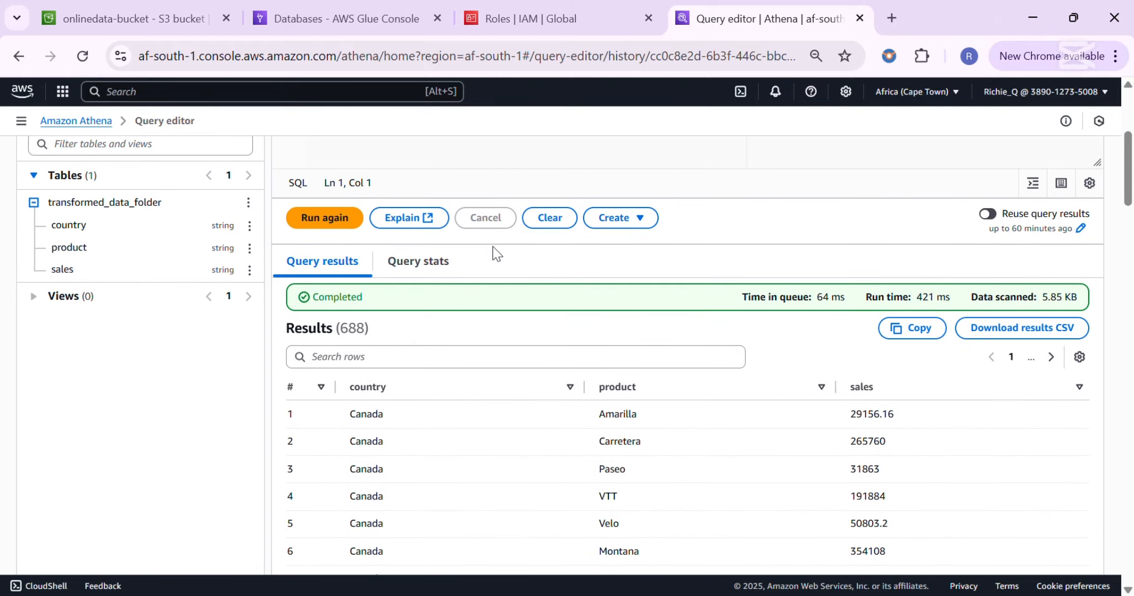
pyautogui.scroll(-4, 516, 257)
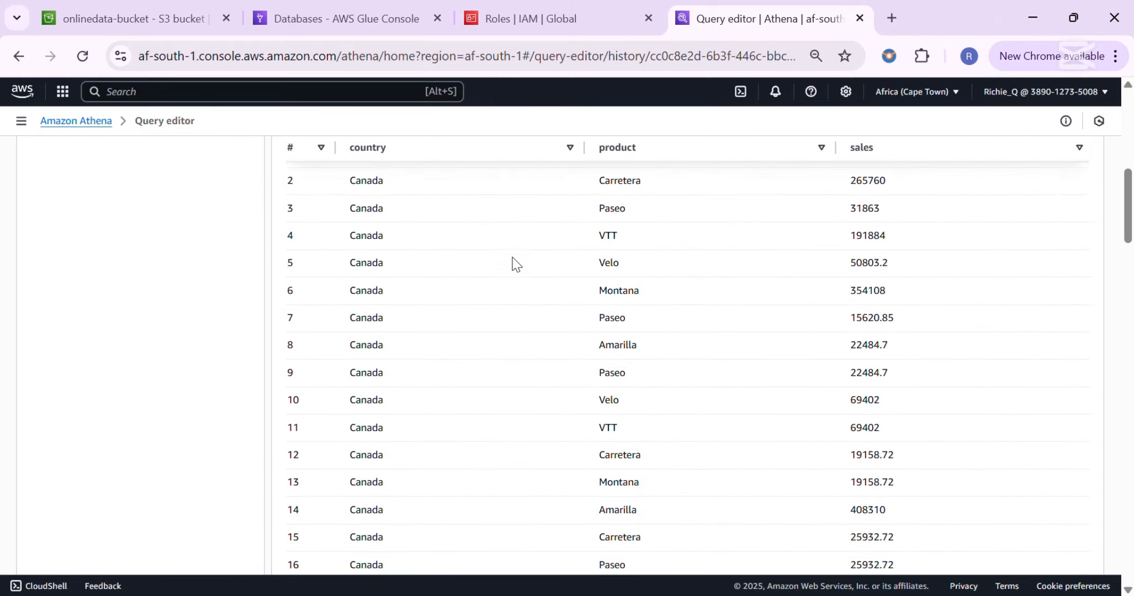
pyautogui.scroll(1, 512, 262)
pyautogui.scroll(7, 513, 262)
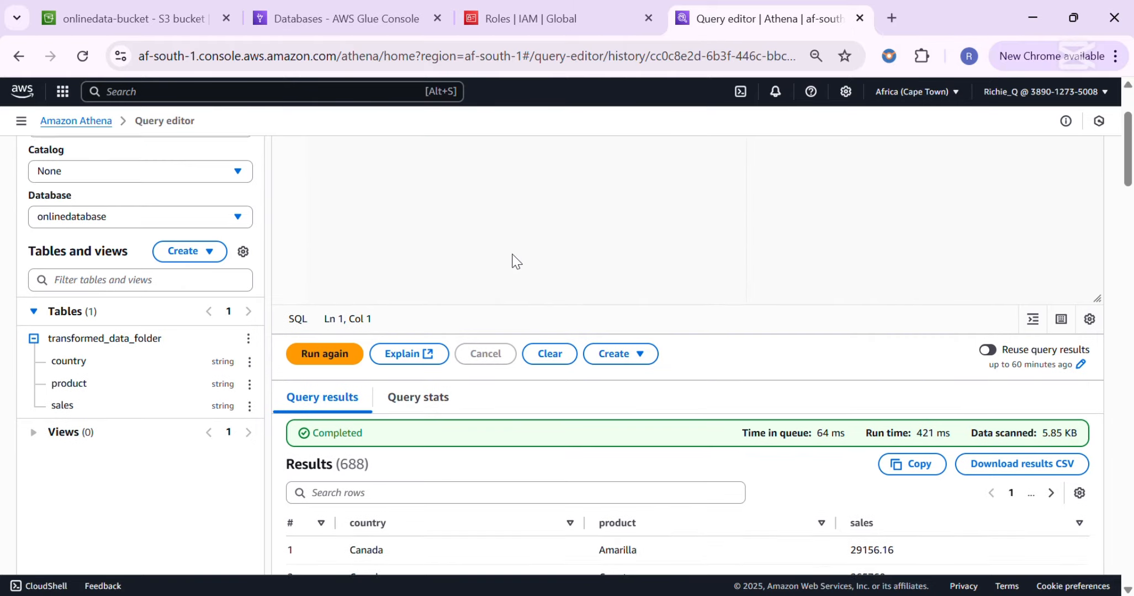
pyautogui.scroll(1, 513, 254)
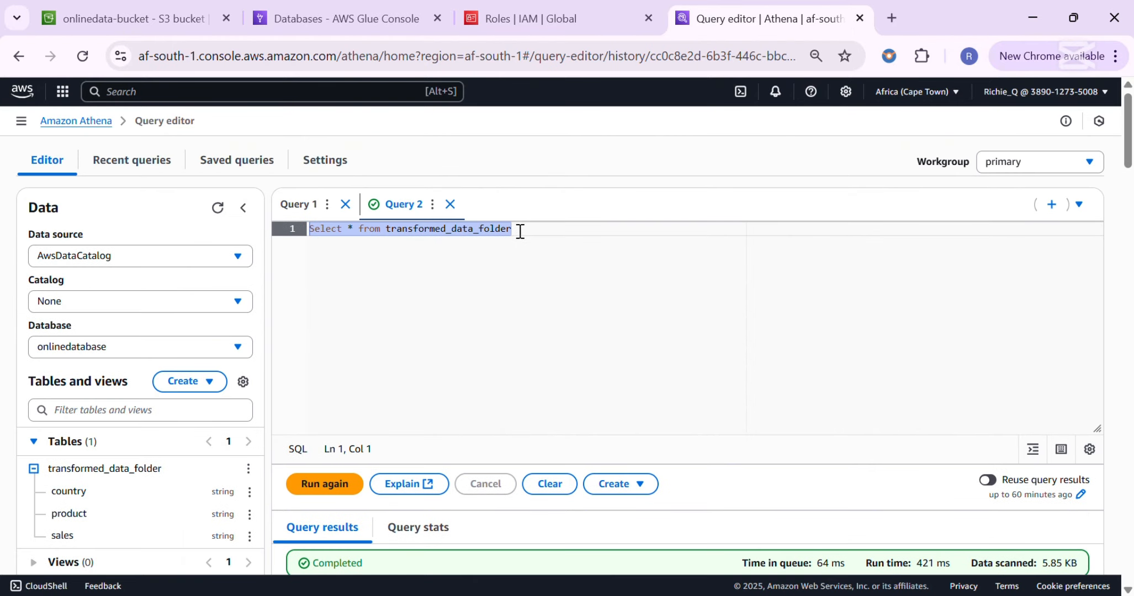